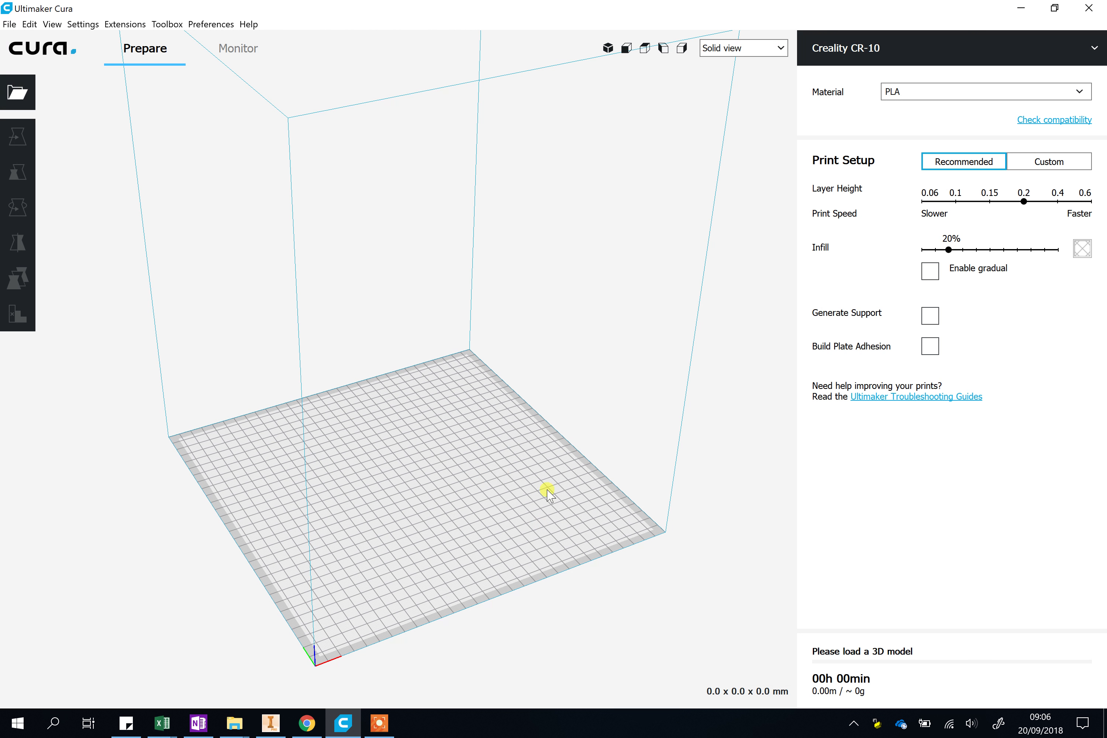
Switch to Autodesk Inventor, bring up the My Home page and create a new part.
{"action": "mouse_move", "coordinate": [383, 729]}
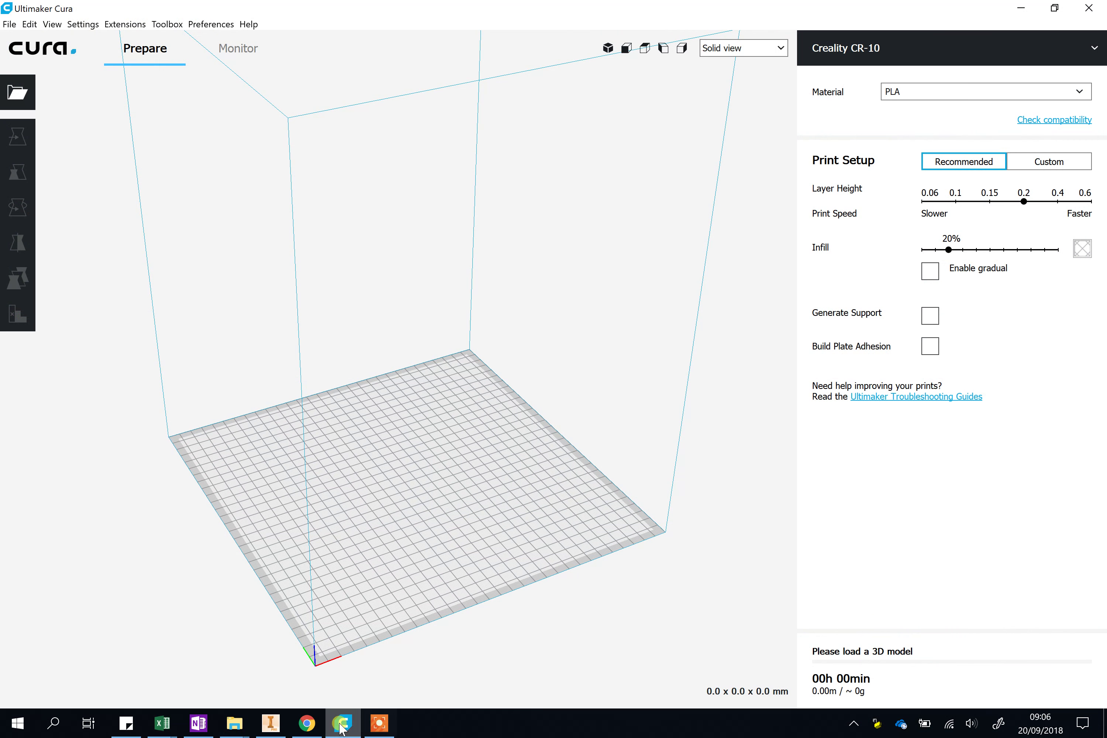
{"action": "left_click", "coordinate": [280, 728]}
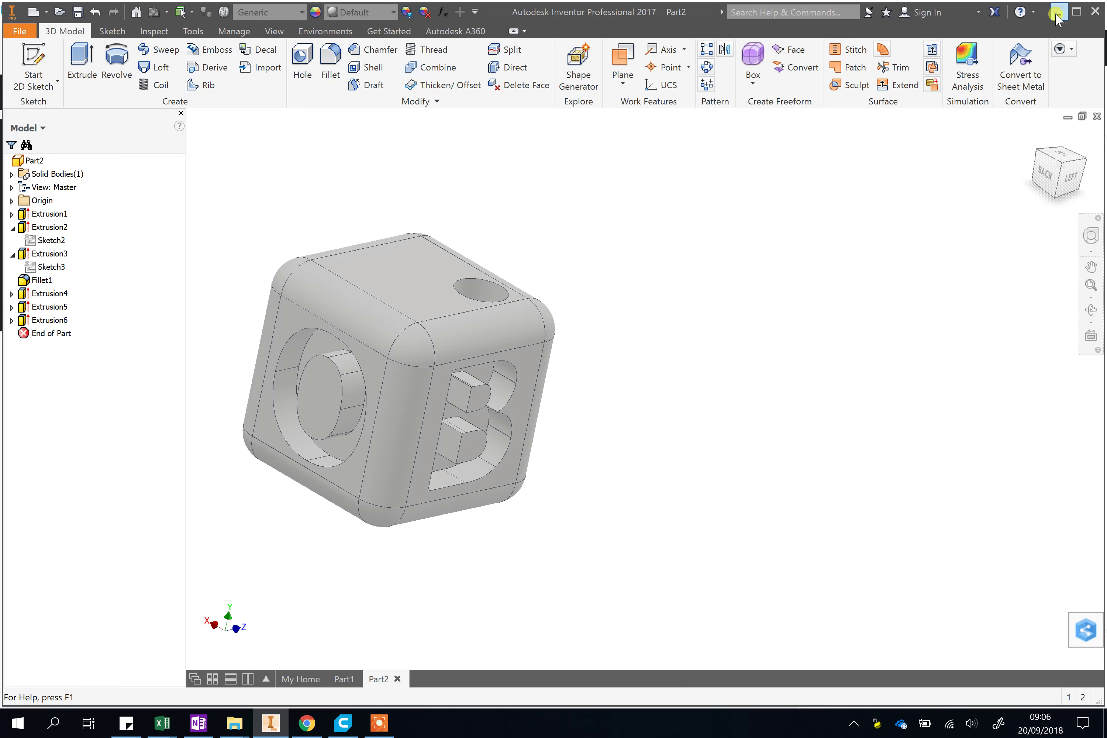
{"action": "left_click", "coordinate": [1056, 15]}
{"action": "left_click", "coordinate": [1017, 11]}
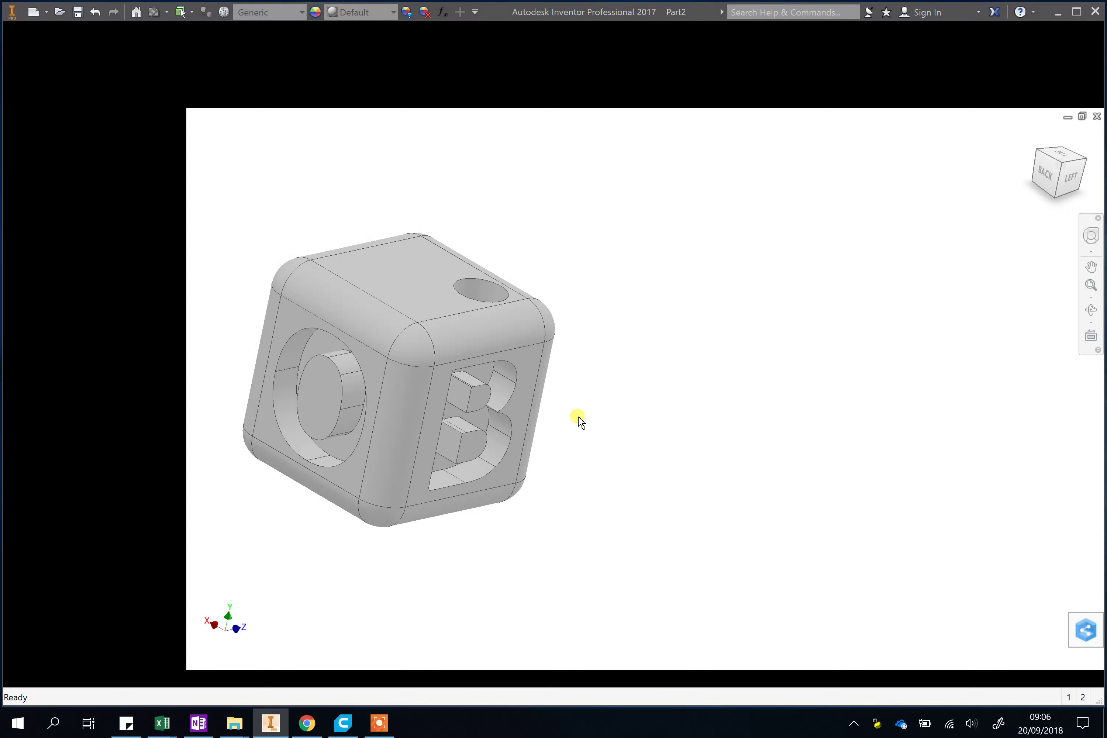
{"action": "left_click", "coordinate": [1068, 117]}
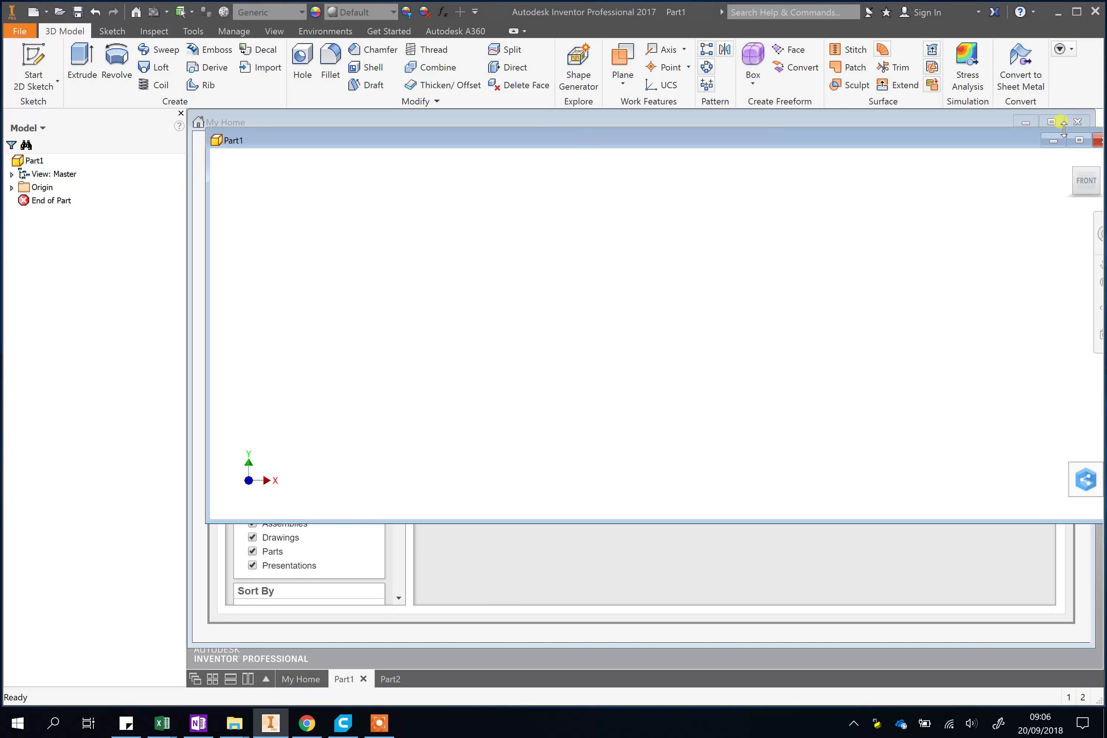
{"action": "left_click", "coordinate": [1062, 143]}
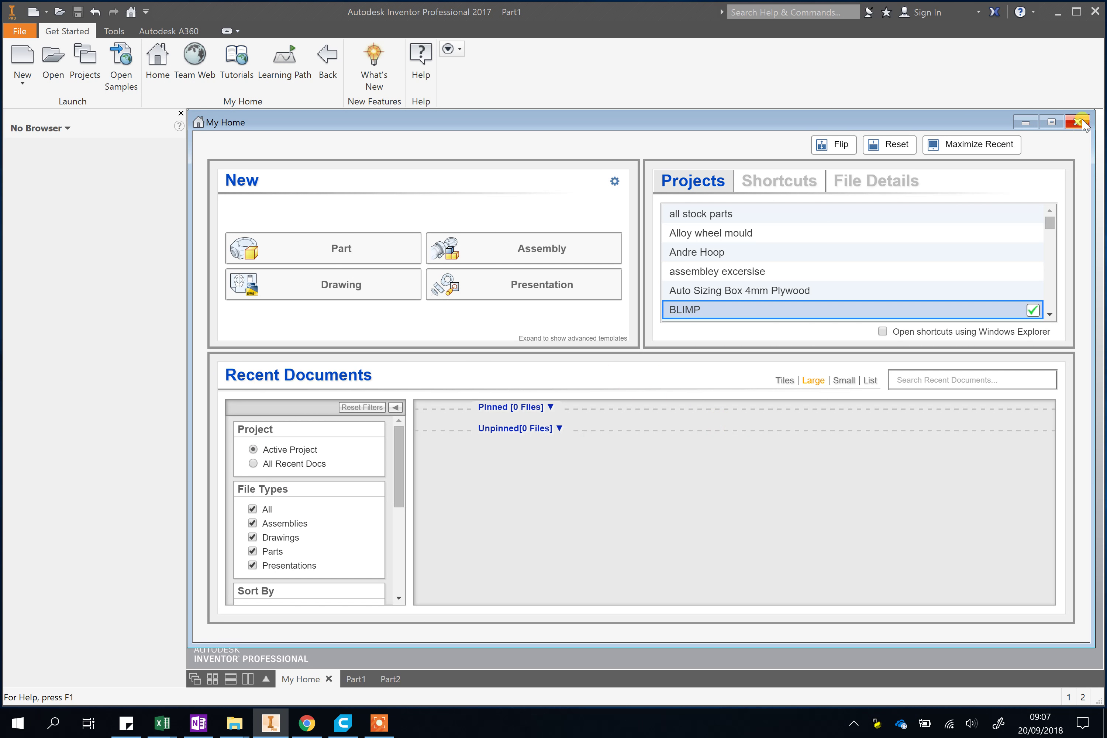
{"action": "left_click", "coordinate": [1051, 124]}
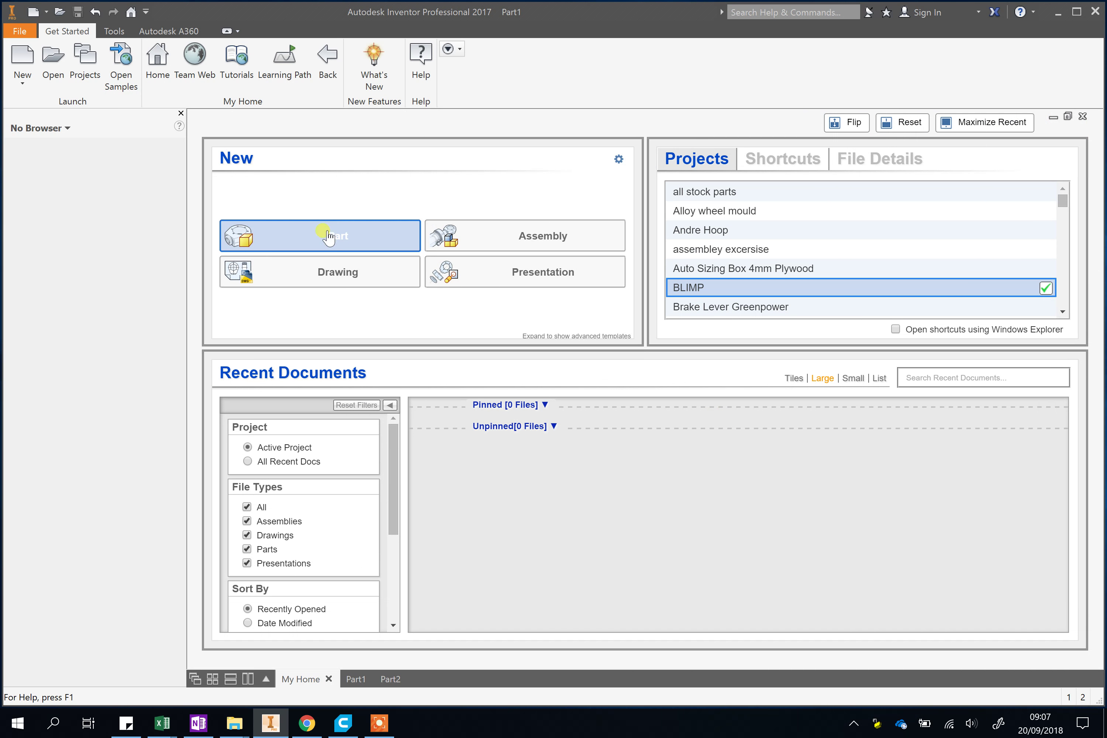
{"action": "left_click", "coordinate": [357, 235]}
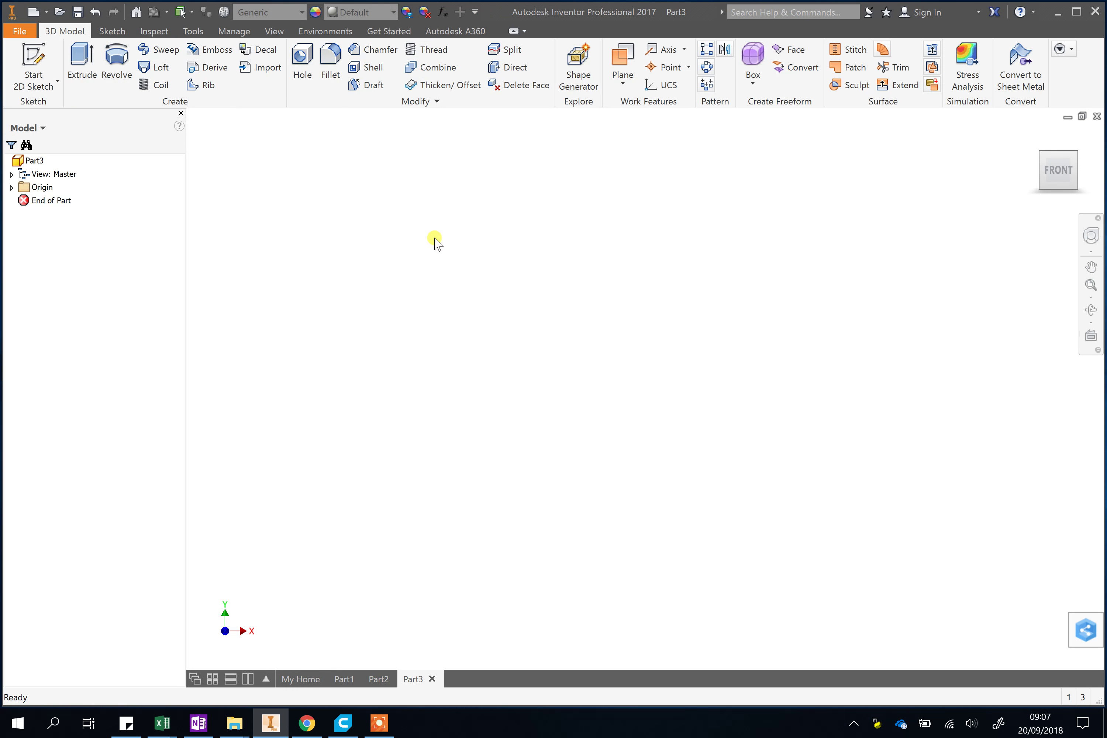
Save the new part in the BLIMP folder as "3D printing license".
{"action": "left_click", "coordinate": [79, 13]}
{"action": "left_click", "coordinate": [624, 260]}
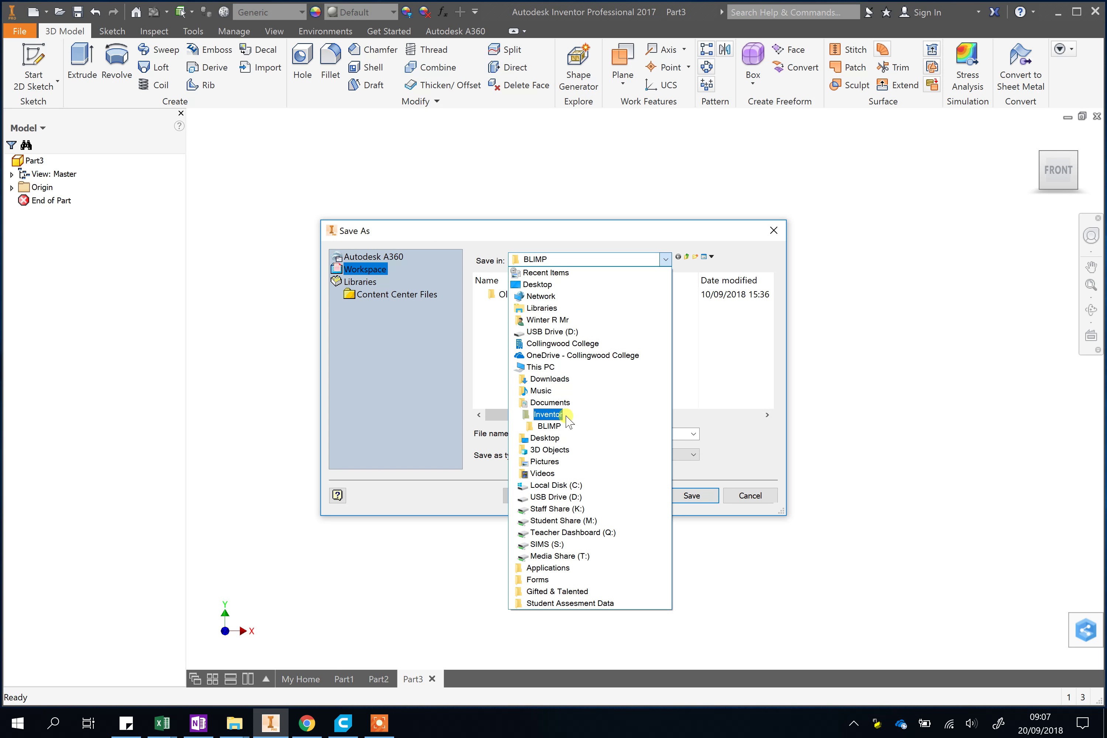
{"action": "left_click", "coordinate": [732, 390]}
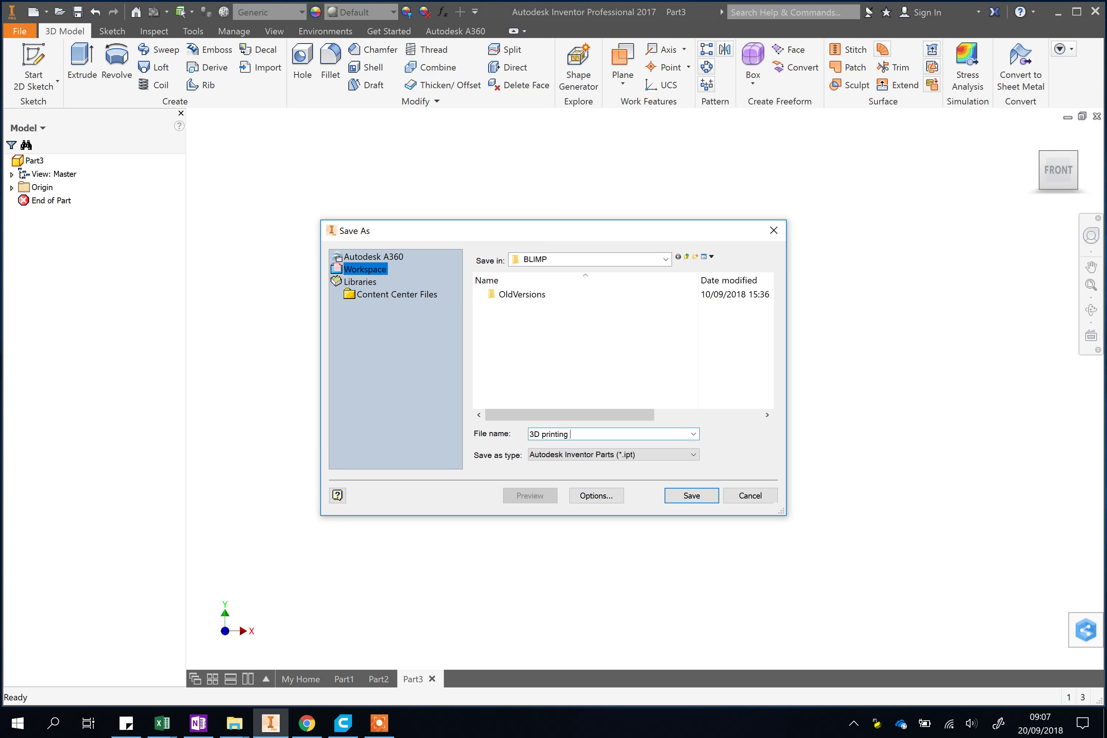
{"action": "left_click", "coordinate": [690, 496]}
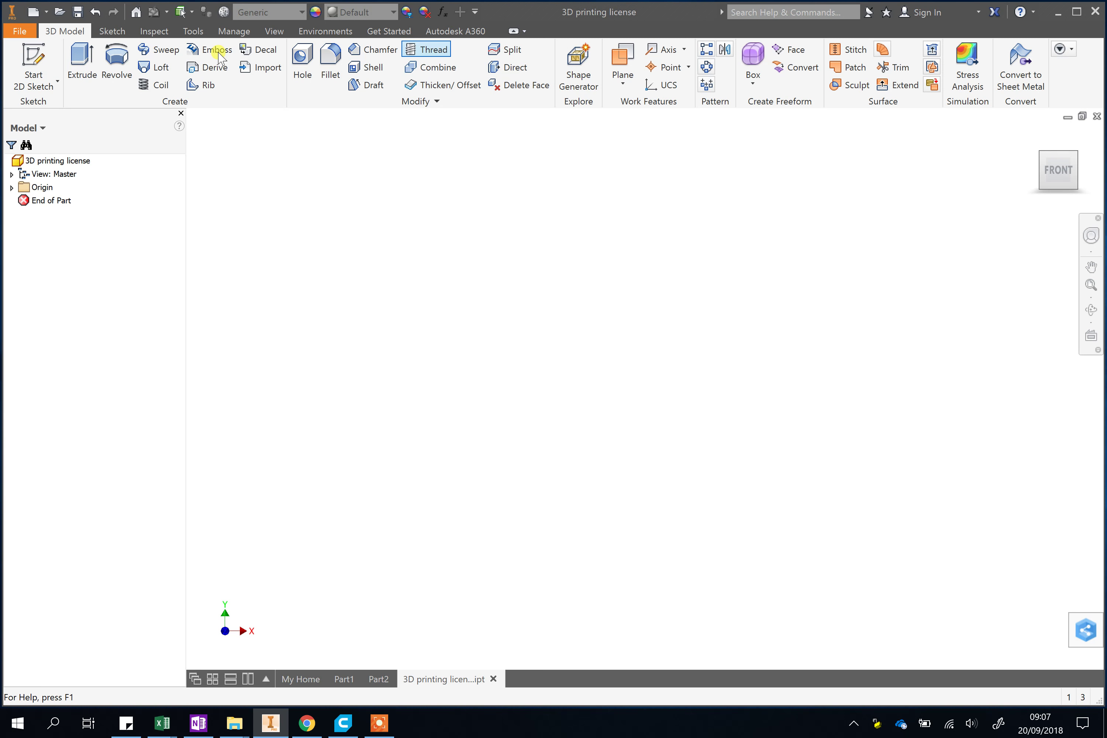
Sketch a 20 mm by 20 mm square from the origin on the horizontal XZ plane and finish the sketch.
{"action": "left_click", "coordinate": [51, 72]}
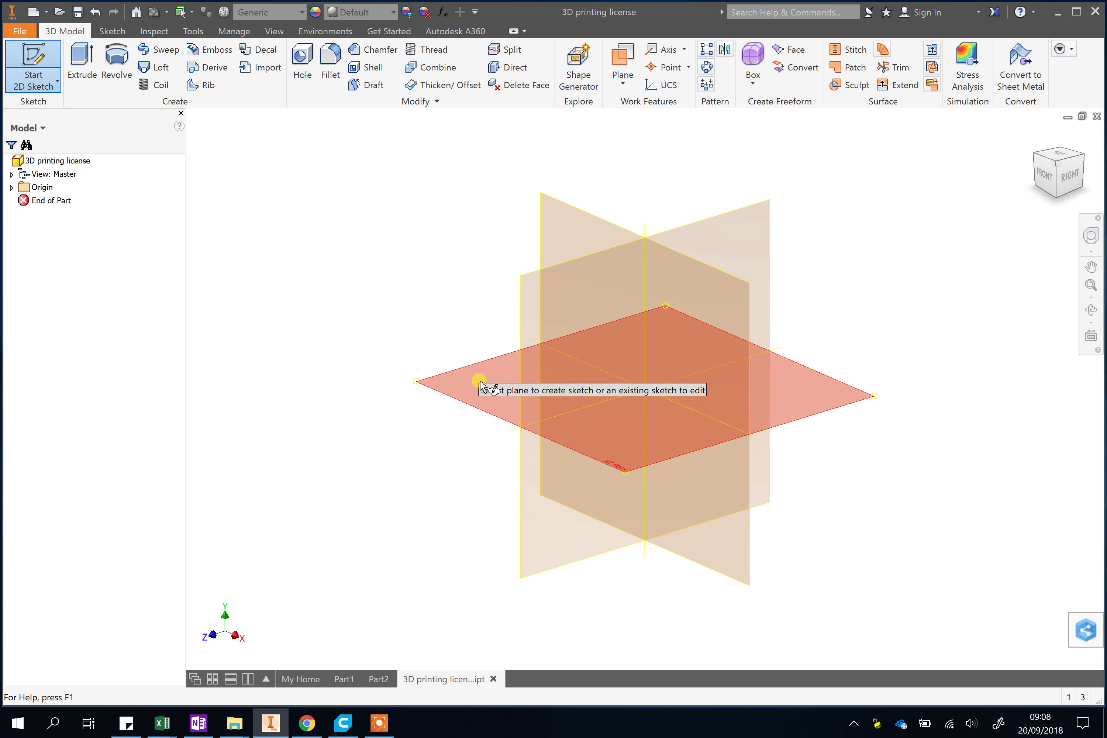
{"action": "left_click", "coordinate": [468, 389]}
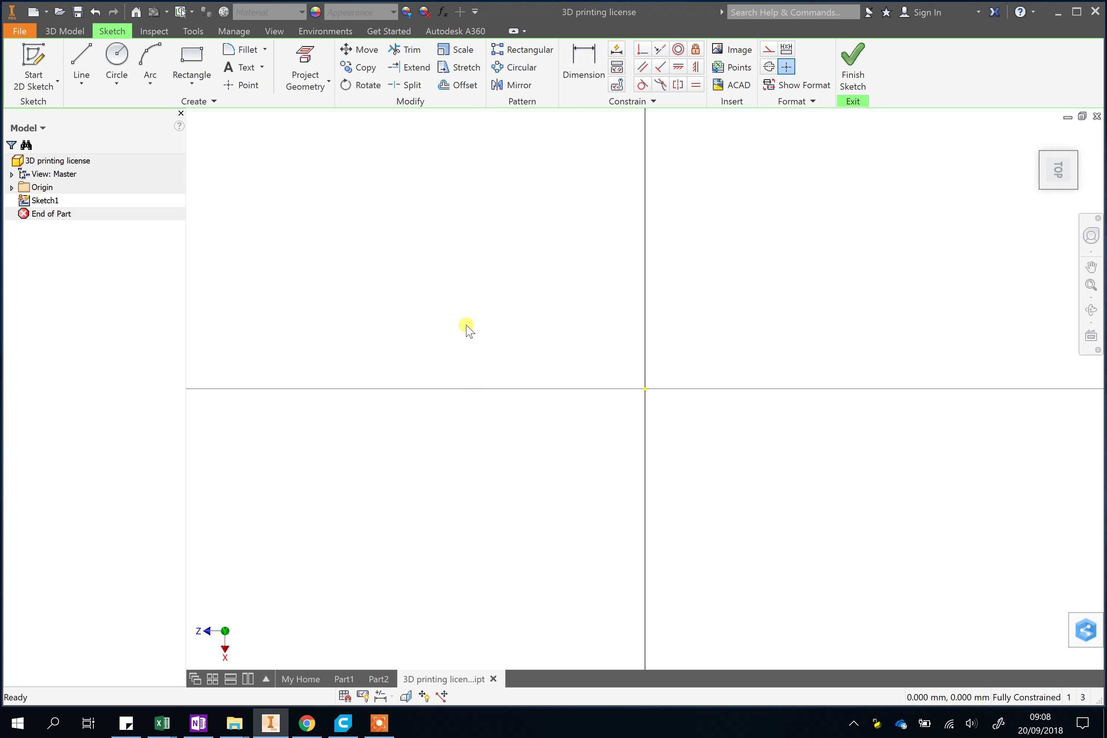
{"action": "left_click", "coordinate": [193, 72]}
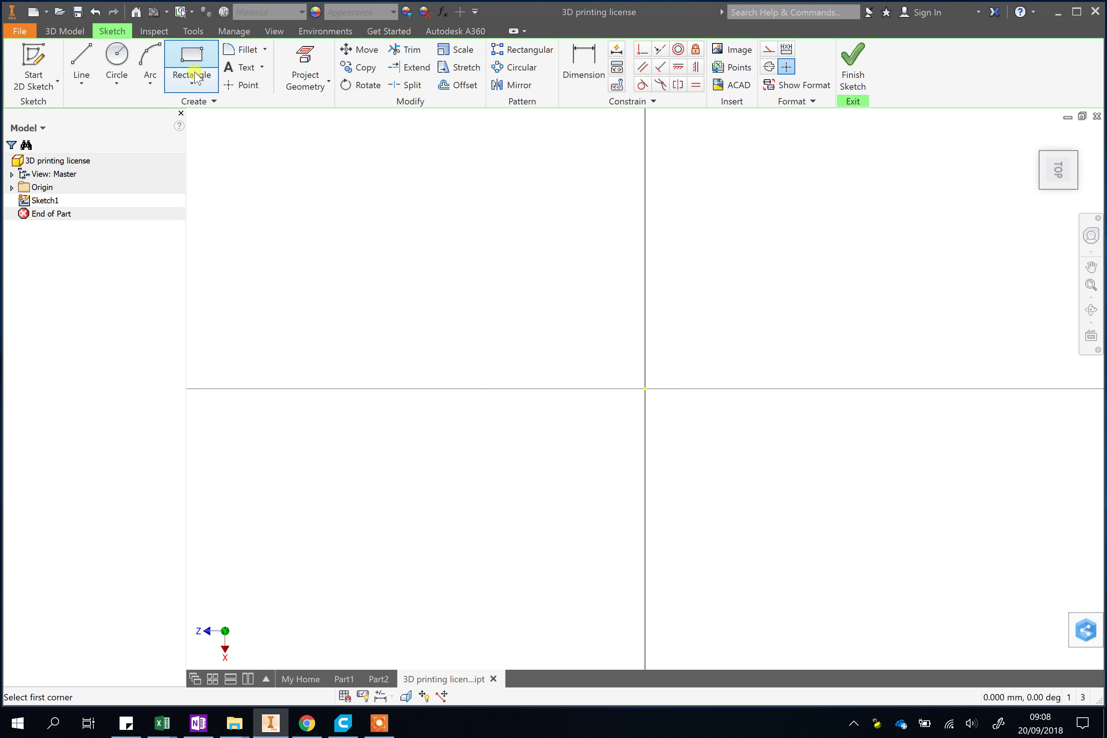
{"action": "left_click", "coordinate": [643, 388]}
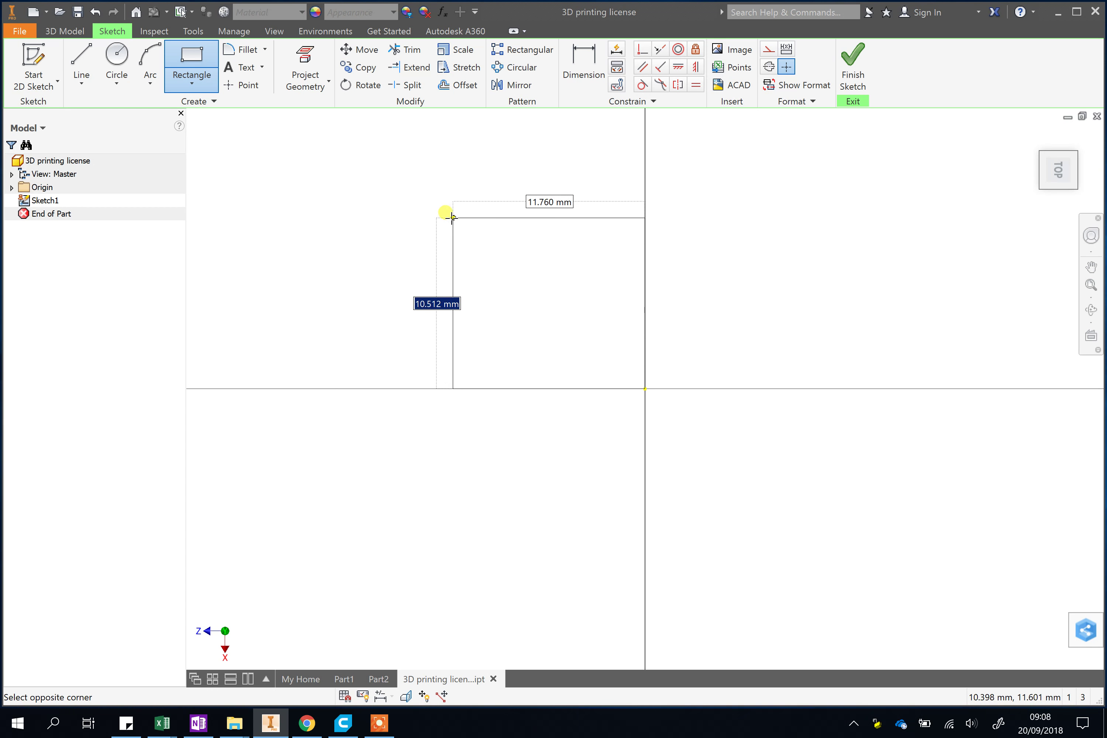
{"action": "type", "text": "2"}
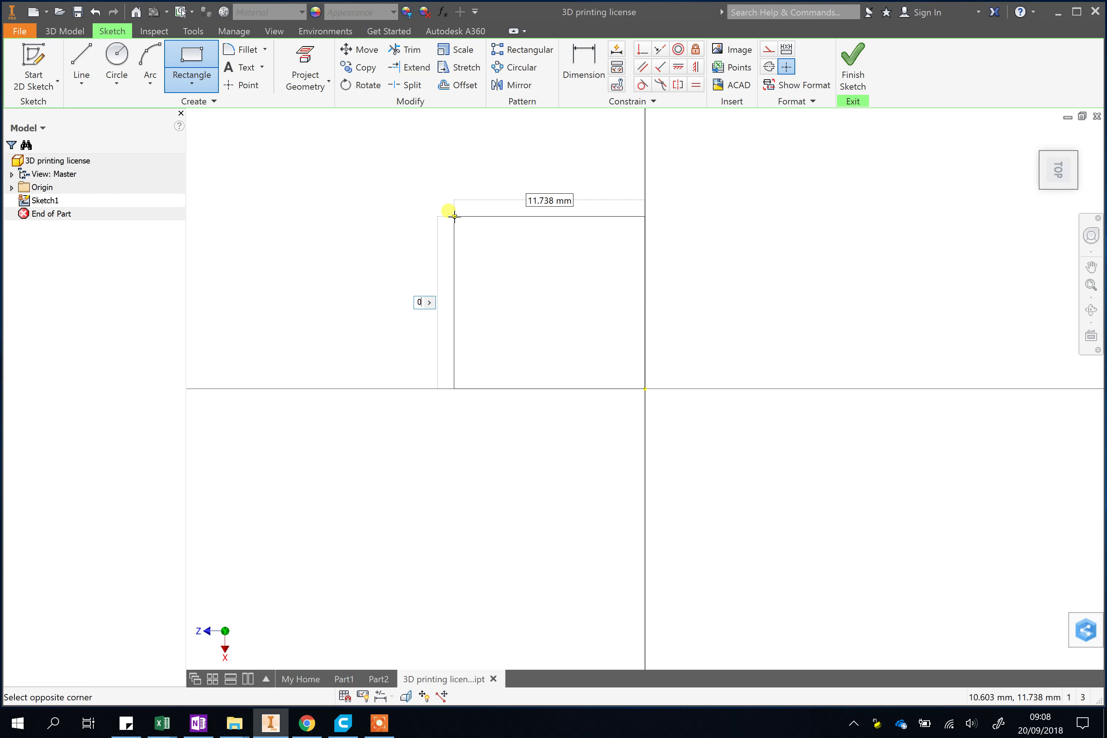
{"action": "key", "text": "Tab"}
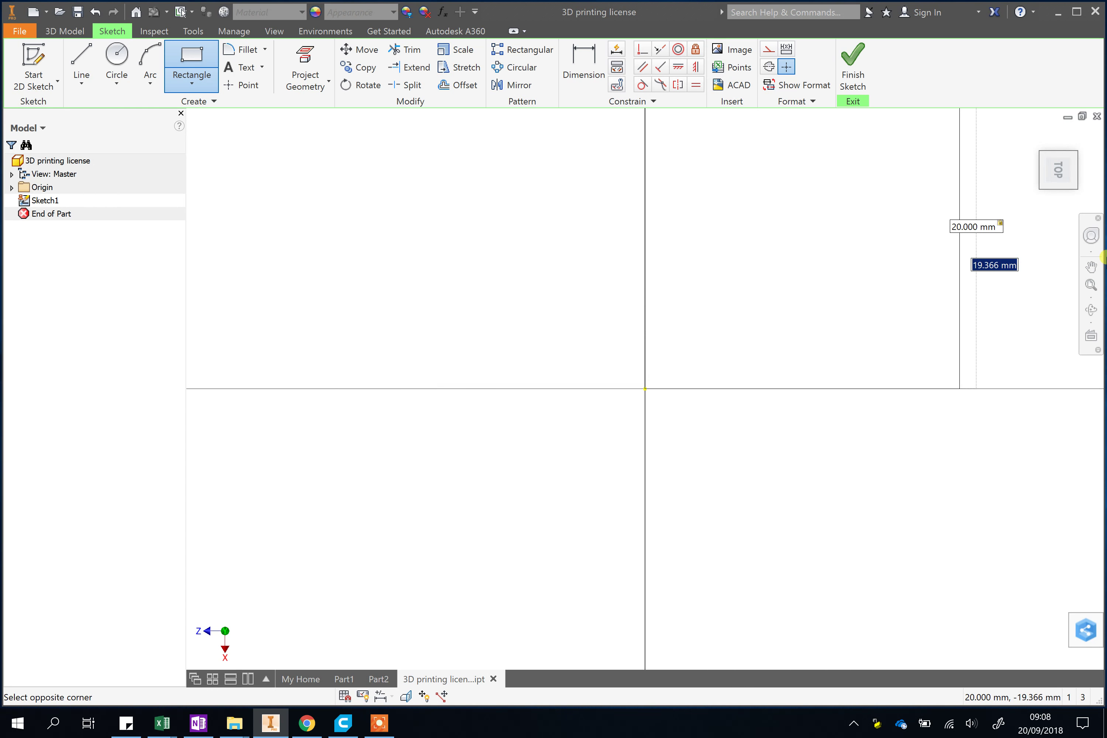
{"action": "key", "text": "Return"}
{"action": "scroll", "coordinate": [1065, 261], "scroll_direction": "up", "scroll_amount": 5}
{"action": "middle_click_drag", "start_coordinate": [889, 279], "coordinate": [594, 363]}
{"action": "scroll", "coordinate": [602, 305], "scroll_direction": "down", "scroll_amount": 3}
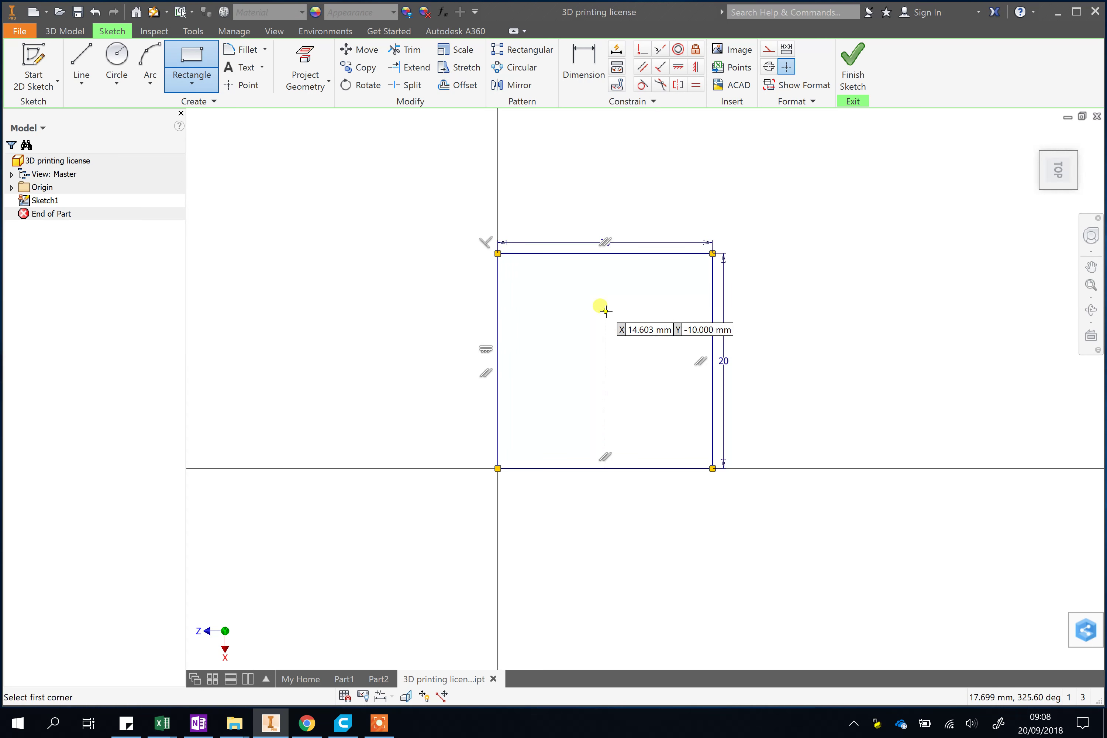
{"action": "scroll", "coordinate": [621, 230], "scroll_direction": "up", "scroll_amount": 2}
{"action": "scroll", "coordinate": [615, 229], "scroll_direction": "down", "scroll_amount": 5}
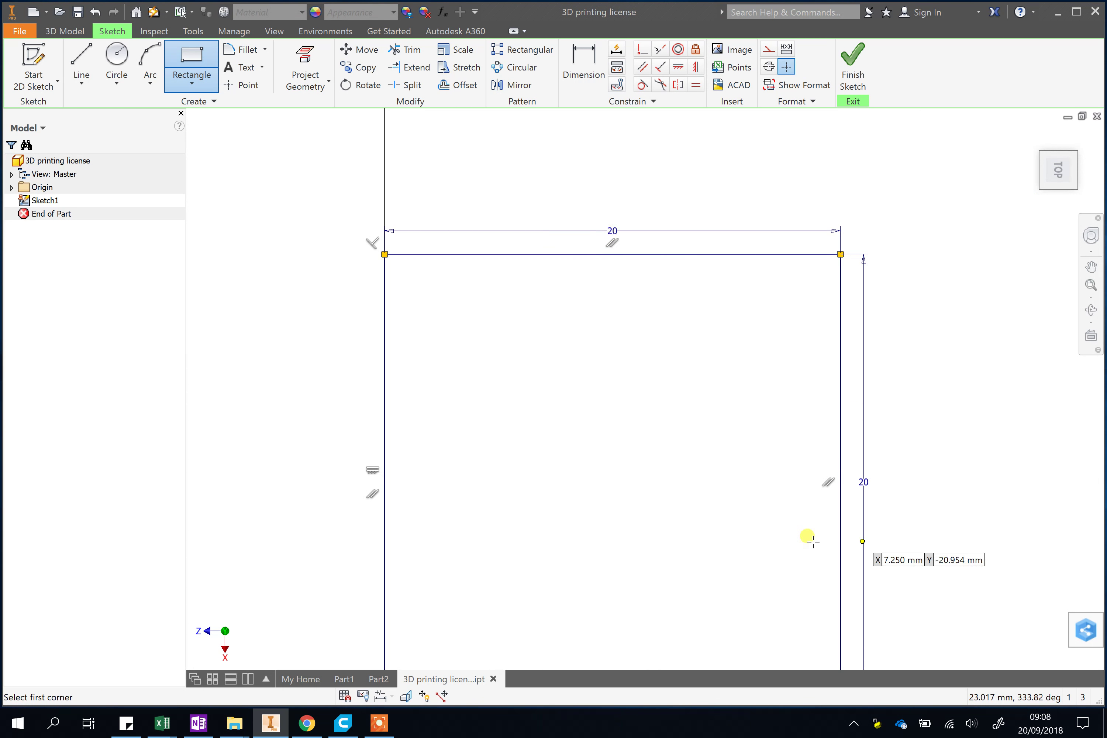
{"action": "scroll", "coordinate": [572, 248], "scroll_direction": "up", "scroll_amount": 2}
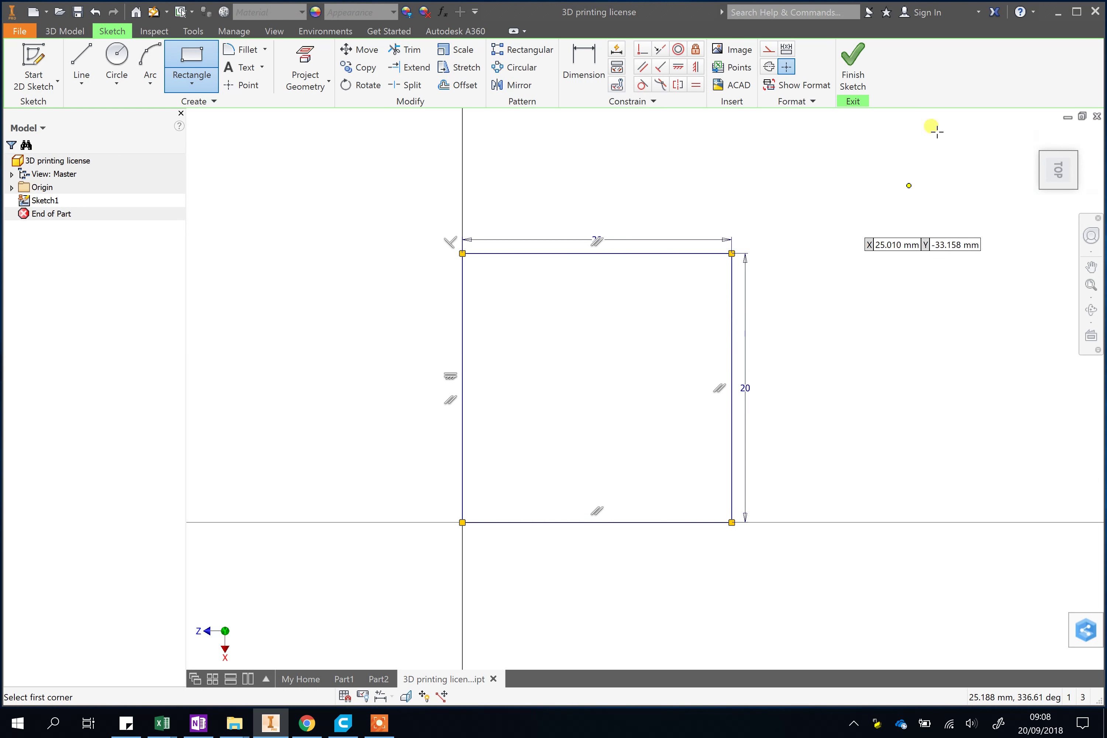
{"action": "left_click", "coordinate": [853, 67]}
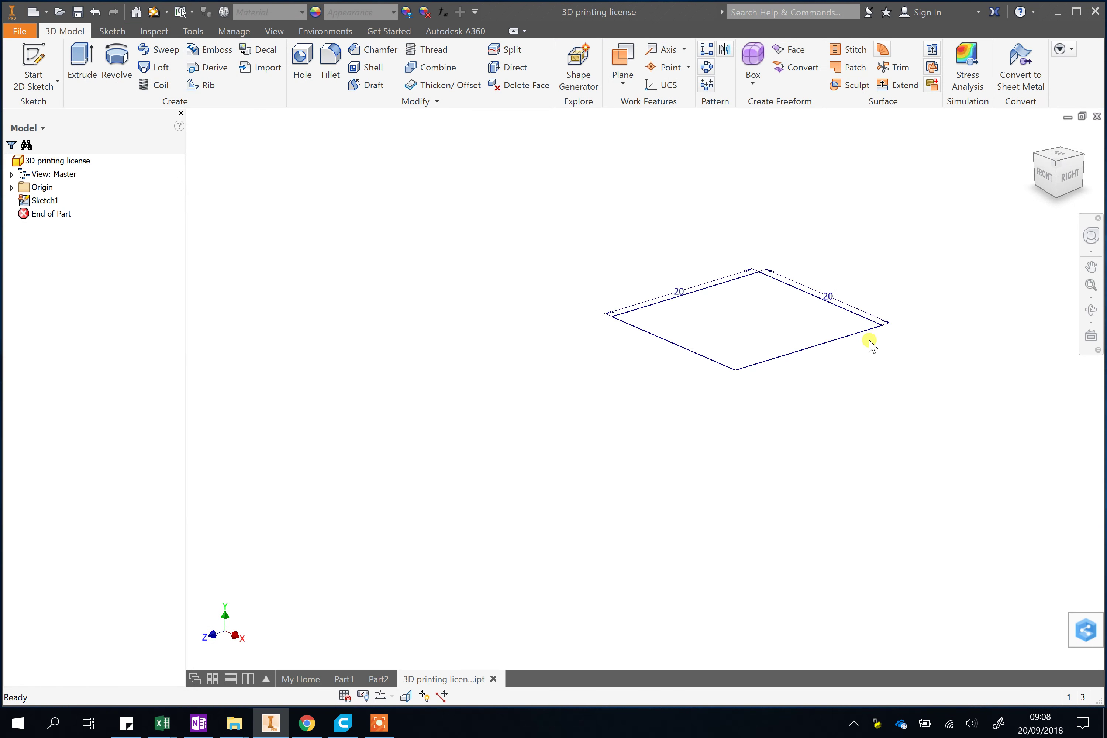
Examine the square sketch up close and from a distance, at different viewing angles.
{"action": "middle_click_drag", "start_coordinate": [873, 264], "coordinate": [793, 303]}
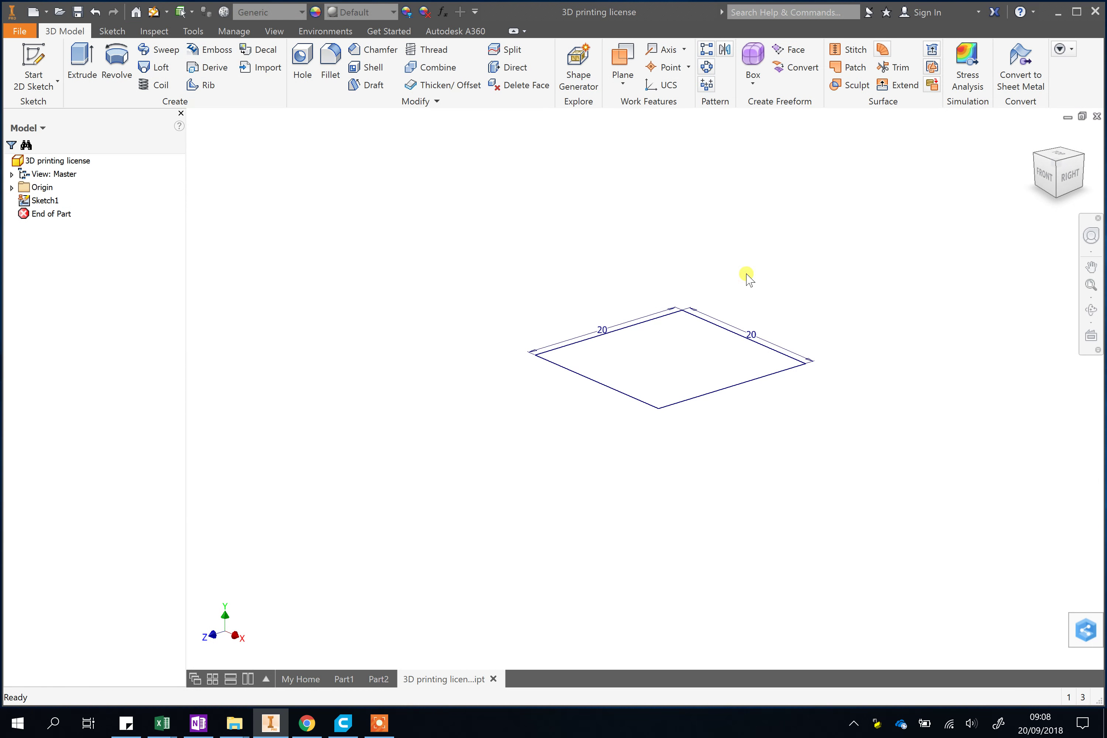
{"action": "middle_click_drag", "start_coordinate": [902, 305], "coordinate": [902, 304]}
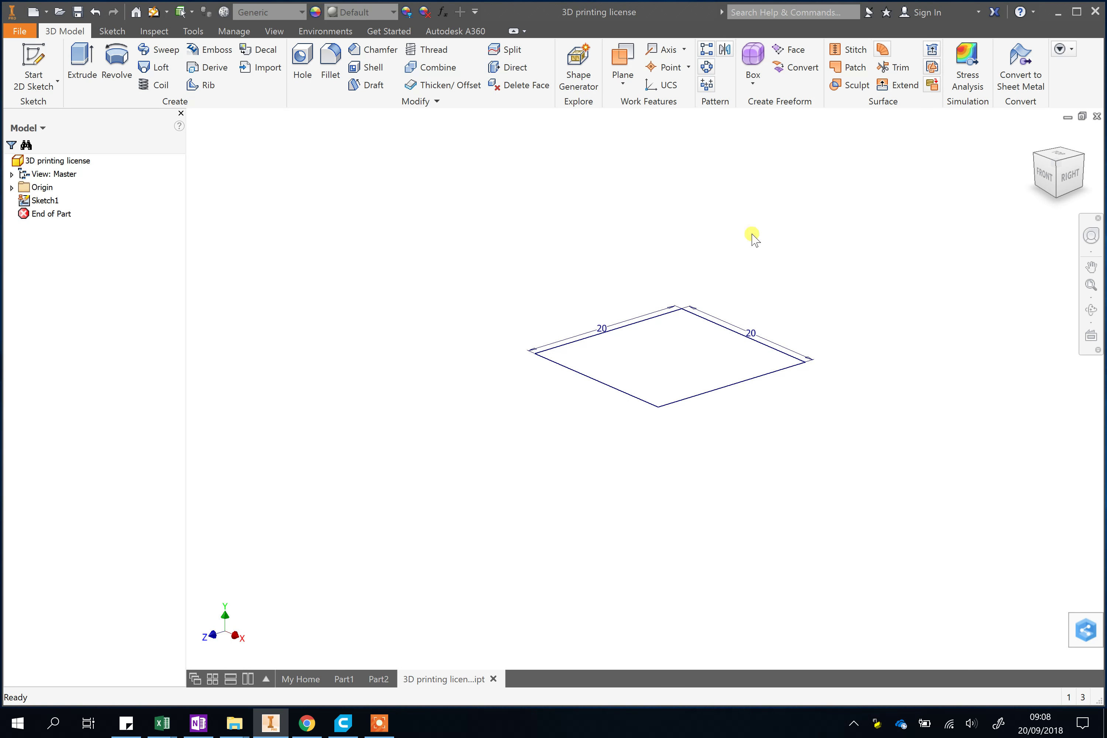
{"action": "mouse_move", "coordinate": [774, 271]}
{"action": "middle_mouse_down"}
{"action": "mouse_move", "coordinate": [641, 288]}
{"action": "mouse_move", "coordinate": [553, 329]}
{"action": "mouse_move", "coordinate": [899, 288]}
{"action": "mouse_move", "coordinate": [680, 287]}
{"action": "middle_mouse_up"}
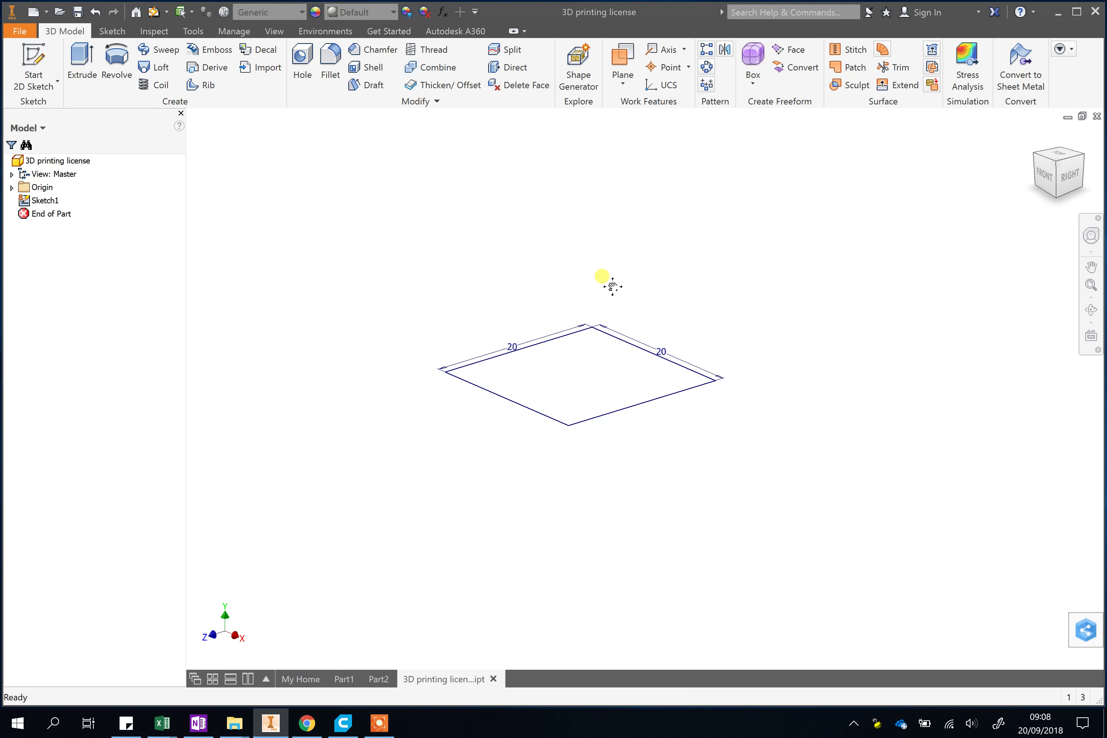
{"action": "mouse_move", "coordinate": [613, 286]}
{"action": "middle_mouse_down"}
{"action": "mouse_move", "coordinate": [645, 317]}
{"action": "mouse_move", "coordinate": [681, 271]}
{"action": "mouse_move", "coordinate": [695, 297]}
{"action": "mouse_move", "coordinate": [620, 308]}
{"action": "mouse_move", "coordinate": [591, 284]}
{"action": "mouse_move", "coordinate": [606, 254]}
{"action": "mouse_move", "coordinate": [692, 260]}
{"action": "mouse_move", "coordinate": [780, 247]}
{"action": "mouse_move", "coordinate": [789, 210]}
{"action": "mouse_move", "coordinate": [714, 190]}
{"action": "mouse_move", "coordinate": [575, 216]}
{"action": "mouse_move", "coordinate": [510, 212]}
{"action": "mouse_move", "coordinate": [559, 186]}
{"action": "mouse_move", "coordinate": [662, 178]}
{"action": "mouse_move", "coordinate": [677, 213]}
{"action": "mouse_move", "coordinate": [714, 202]}
{"action": "mouse_move", "coordinate": [665, 161]}
{"action": "mouse_move", "coordinate": [576, 148]}
{"action": "mouse_move", "coordinate": [524, 175]}
{"action": "mouse_move", "coordinate": [525, 202]}
{"action": "mouse_move", "coordinate": [753, 247]}
{"action": "mouse_move", "coordinate": [687, 292]}
{"action": "mouse_move", "coordinate": [644, 249]}
{"action": "mouse_move", "coordinate": [606, 287]}
{"action": "mouse_move", "coordinate": [613, 264]}
{"action": "mouse_move", "coordinate": [608, 274]}
{"action": "middle_mouse_up"}
{"action": "scroll", "coordinate": [598, 332], "scroll_direction": "down", "scroll_amount": 3}
{"action": "scroll", "coordinate": [598, 332], "scroll_direction": "down", "scroll_amount": 3}
{"action": "scroll", "coordinate": [596, 333], "scroll_direction": "up", "scroll_amount": 6}
{"action": "scroll", "coordinate": [596, 333], "scroll_direction": "down", "scroll_amount": 2}
{"action": "scroll", "coordinate": [598, 336], "scroll_direction": "down", "scroll_amount": 3}
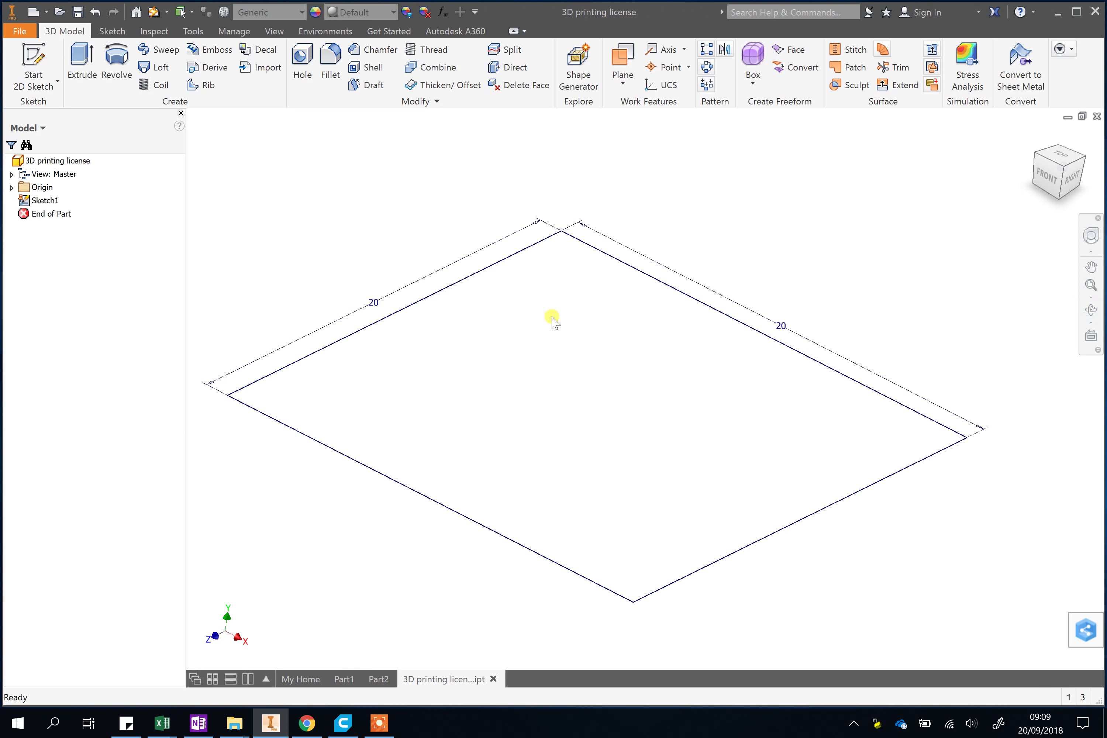
{"action": "mouse_move", "coordinate": [700, 314]}
{"action": "middle_mouse_down"}
{"action": "mouse_move", "coordinate": [491, 345]}
{"action": "mouse_move", "coordinate": [552, 344]}
{"action": "mouse_move", "coordinate": [549, 326]}
{"action": "mouse_move", "coordinate": [474, 346]}
{"action": "mouse_move", "coordinate": [532, 354]}
{"action": "mouse_move", "coordinate": [501, 376]}
{"action": "mouse_move", "coordinate": [513, 352]}
{"action": "middle_mouse_up"}
{"action": "scroll", "coordinate": [539, 358], "scroll_direction": "down", "scroll_amount": 5}
{"action": "scroll", "coordinate": [542, 358], "scroll_direction": "up", "scroll_amount": 8}
{"action": "scroll", "coordinate": [543, 360], "scroll_direction": "down", "scroll_amount": 6}
{"action": "mouse_move", "coordinate": [581, 371]}
{"action": "middle_mouse_down"}
{"action": "mouse_move", "coordinate": [629, 394]}
{"action": "mouse_move", "coordinate": [586, 392]}
{"action": "mouse_move", "coordinate": [606, 348]}
{"action": "mouse_move", "coordinate": [645, 378]}
{"action": "mouse_move", "coordinate": [695, 385]}
{"action": "mouse_move", "coordinate": [635, 396]}
{"action": "mouse_move", "coordinate": [669, 393]}
{"action": "mouse_move", "coordinate": [651, 376]}
{"action": "mouse_move", "coordinate": [694, 391]}
{"action": "mouse_move", "coordinate": [658, 368]}
{"action": "mouse_move", "coordinate": [714, 374]}
{"action": "middle_mouse_up"}
{"action": "scroll", "coordinate": [673, 380], "scroll_direction": "up", "scroll_amount": 3}
{"action": "scroll", "coordinate": [675, 382], "scroll_direction": "down", "scroll_amount": 4}
{"action": "middle_click_drag", "start_coordinate": [627, 369], "coordinate": [552, 392]}
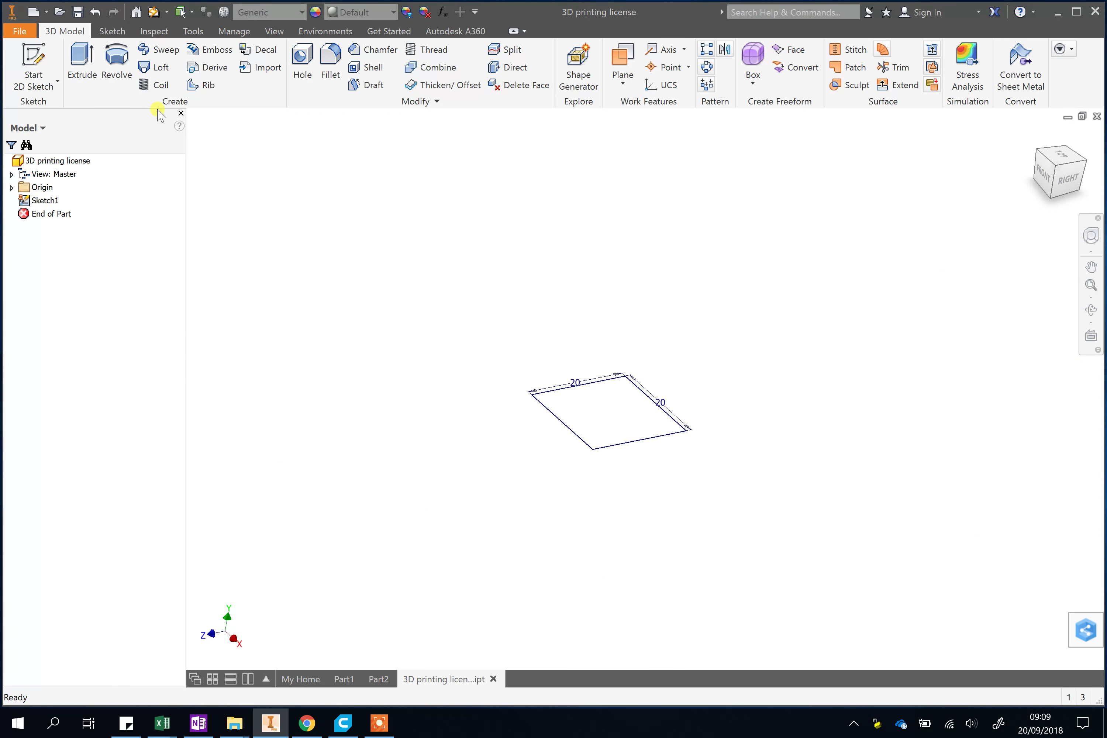
Start an extrusion of the square profile and set its distance to 20 mm.
{"action": "left_click", "coordinate": [85, 61]}
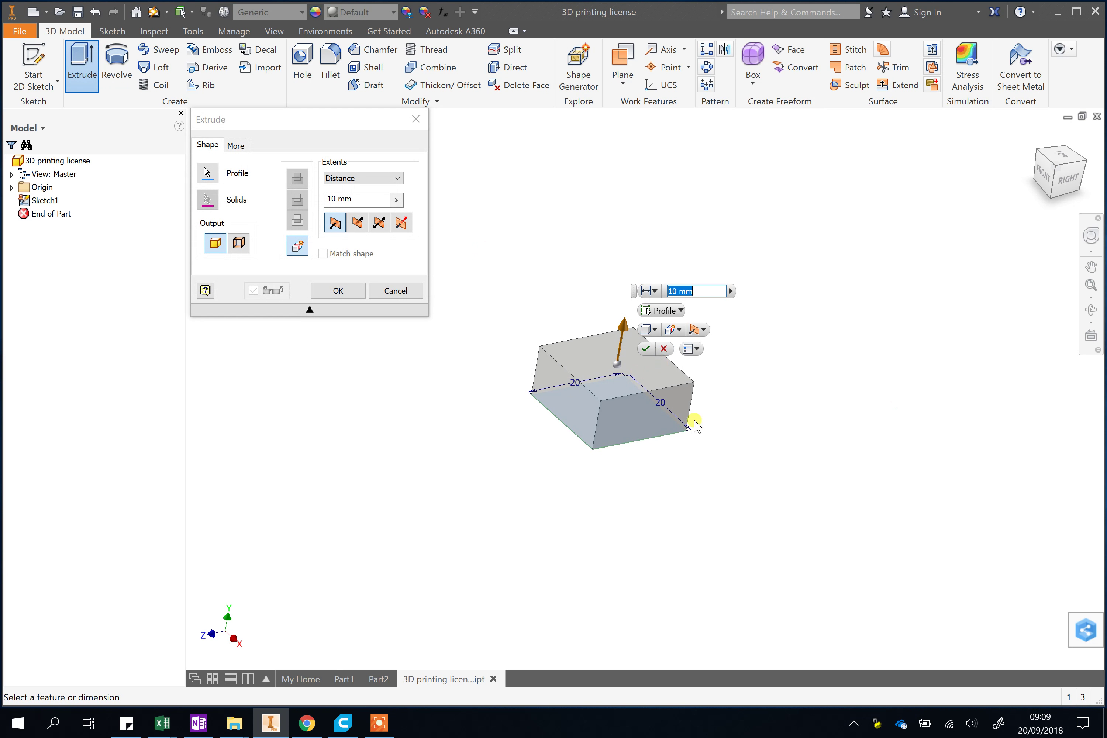
{"action": "left_click", "coordinate": [671, 290]}
{"action": "type", "text": "20"}
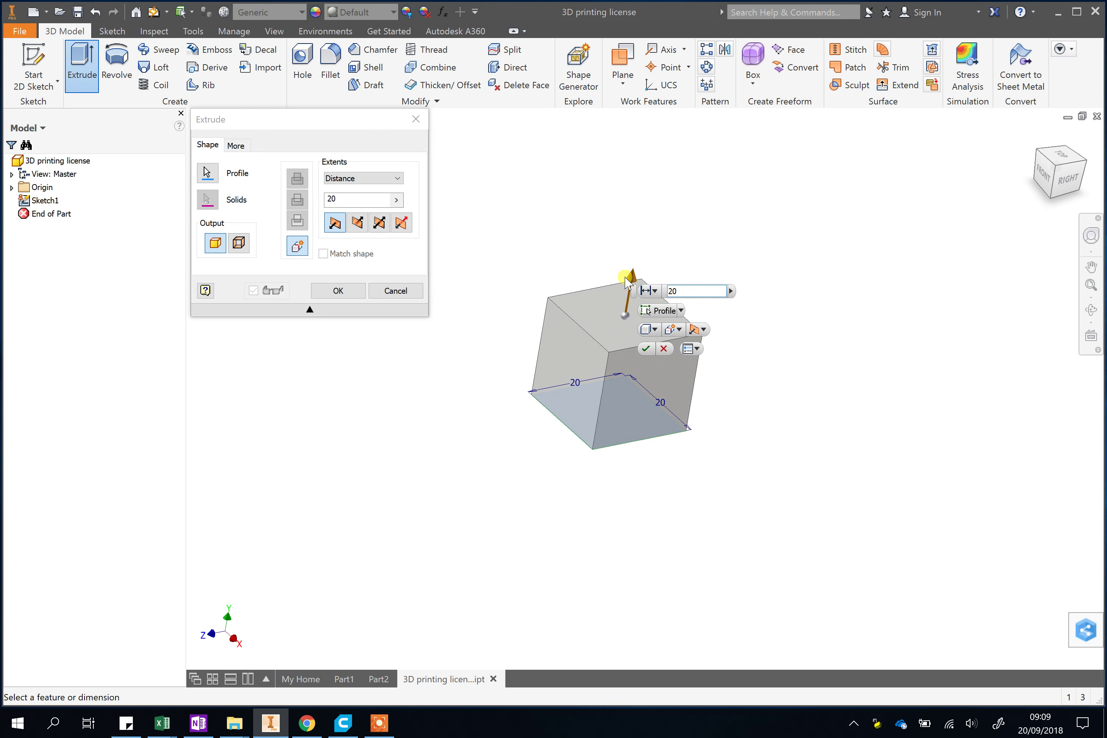
{"action": "left_click_drag", "start_coordinate": [633, 277], "coordinate": [619, 320]}
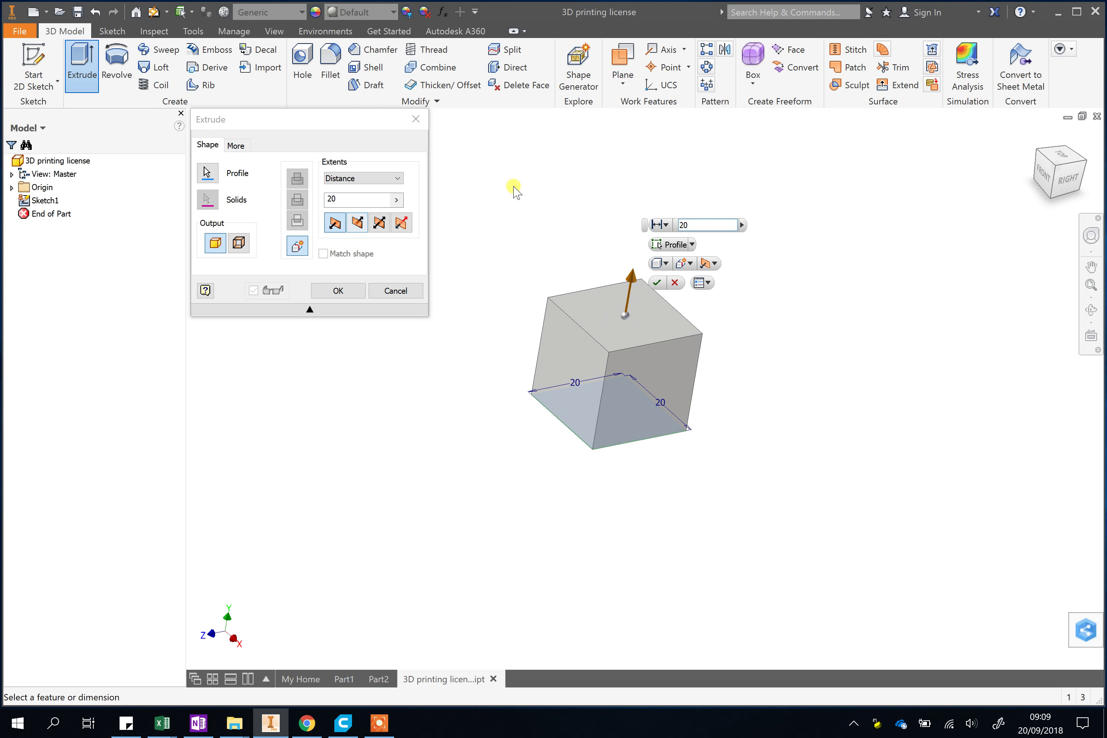
Try the reversed, symmetric and asymmetric direction options for the cube's extrusion.
{"action": "left_click", "coordinate": [359, 223]}
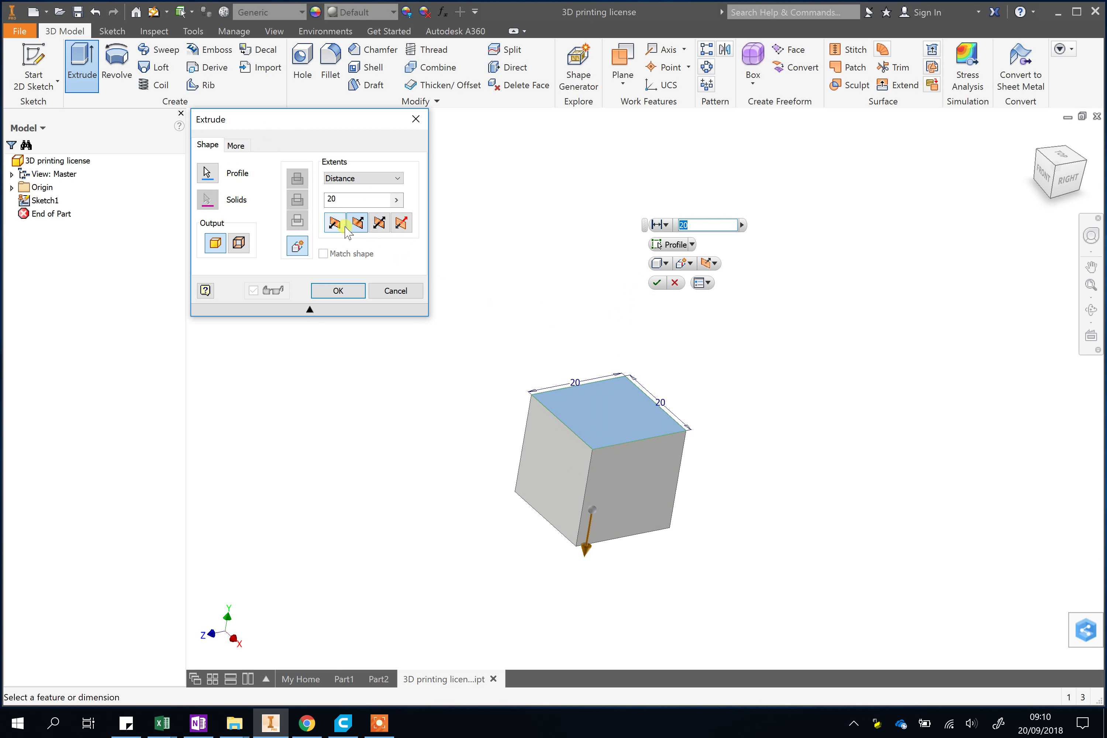
{"action": "left_click", "coordinate": [379, 224]}
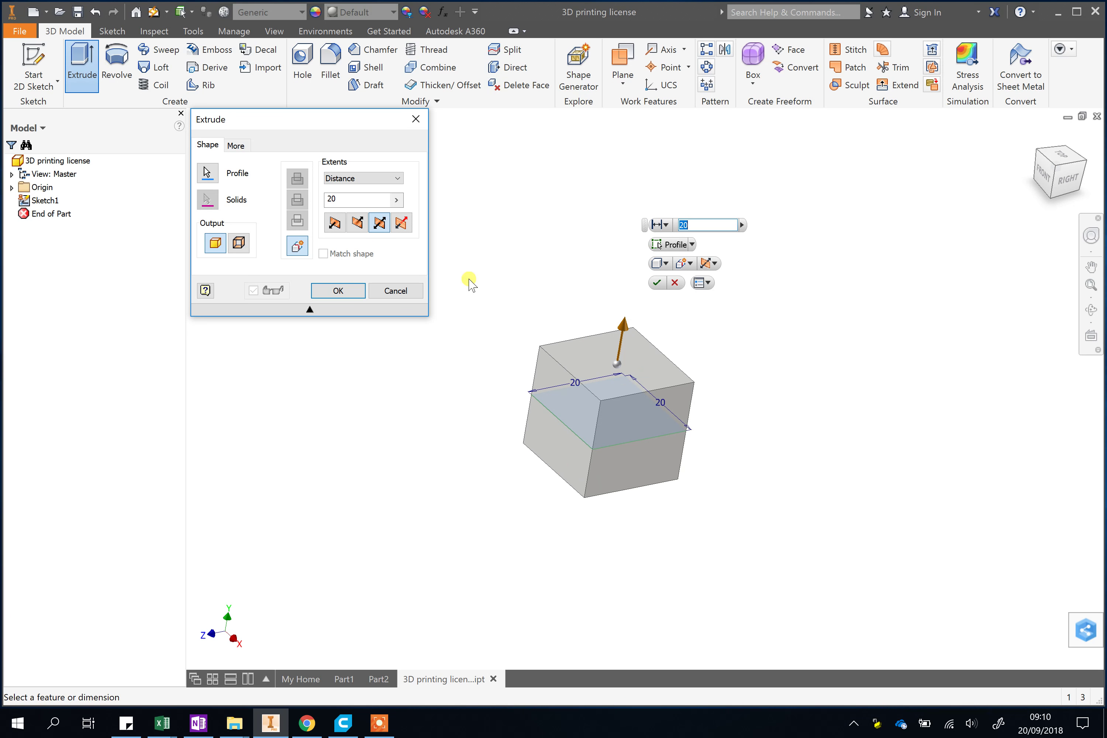
{"action": "left_click", "coordinate": [402, 223]}
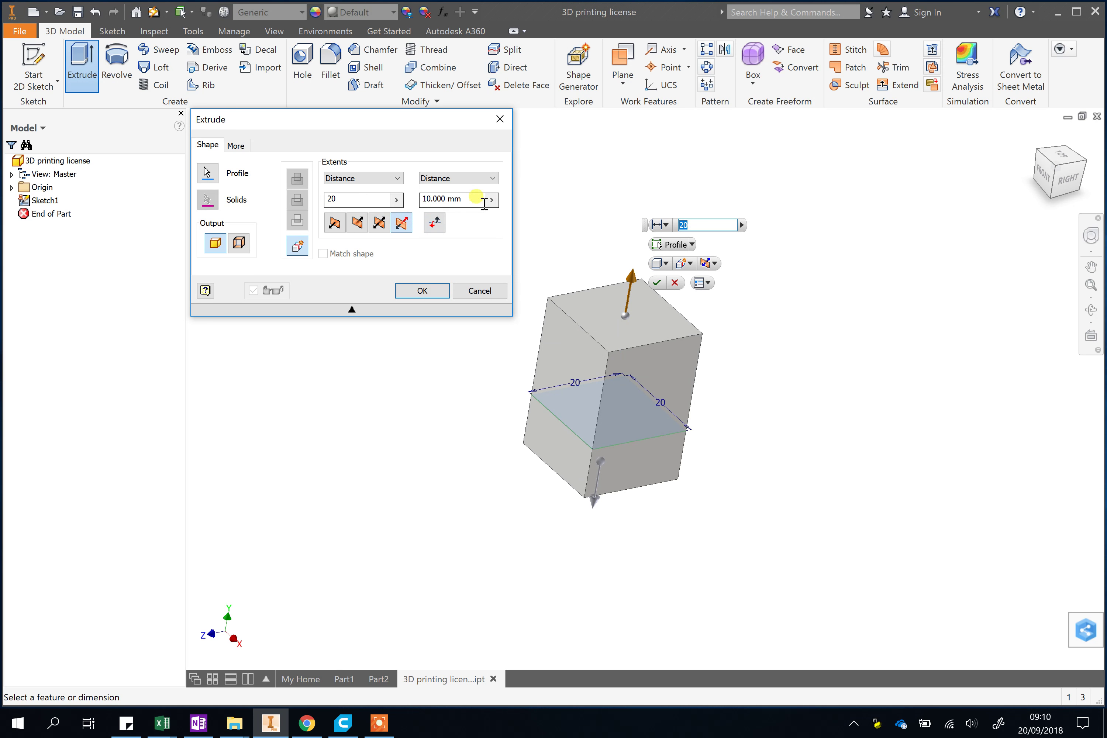
Set the extrusion back to the single upward direction and create the solid cube.
{"action": "left_click", "coordinate": [334, 223]}
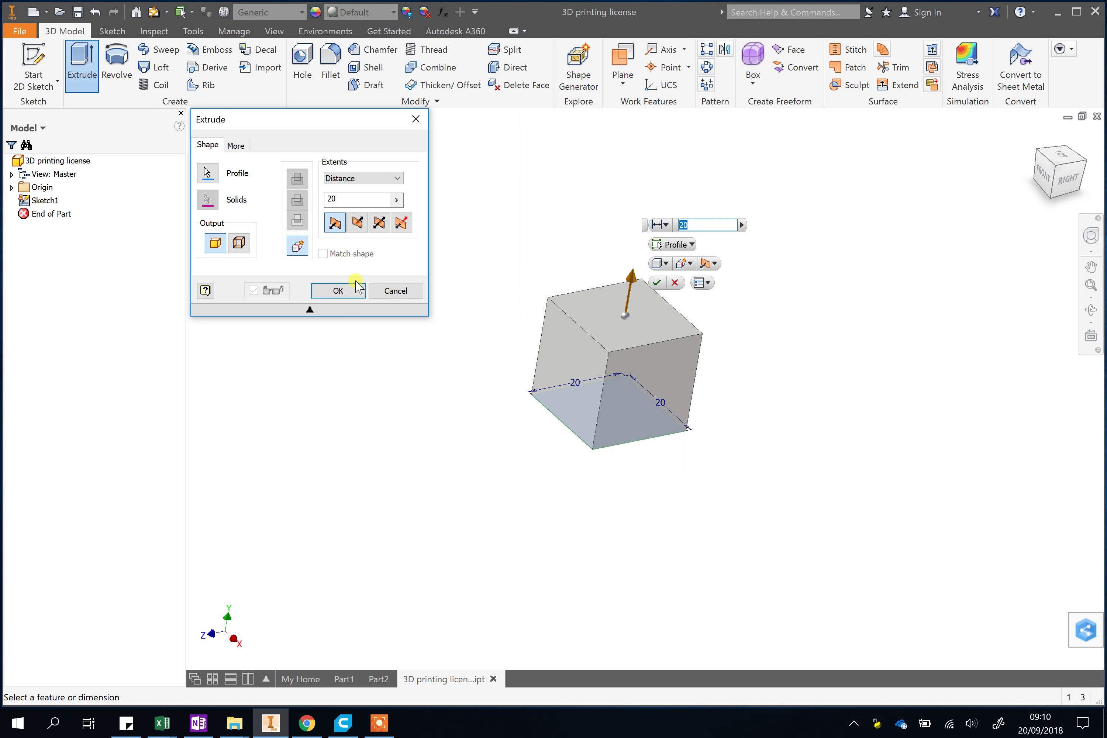
{"action": "left_click", "coordinate": [336, 291]}
{"action": "middle_click_drag", "start_coordinate": [786, 382], "coordinate": [739, 428], "text": "shift"}
Switch to the Part2 document and inspect the finished cube's holes and cut letters from the other side.
{"action": "left_click", "coordinate": [345, 679]}
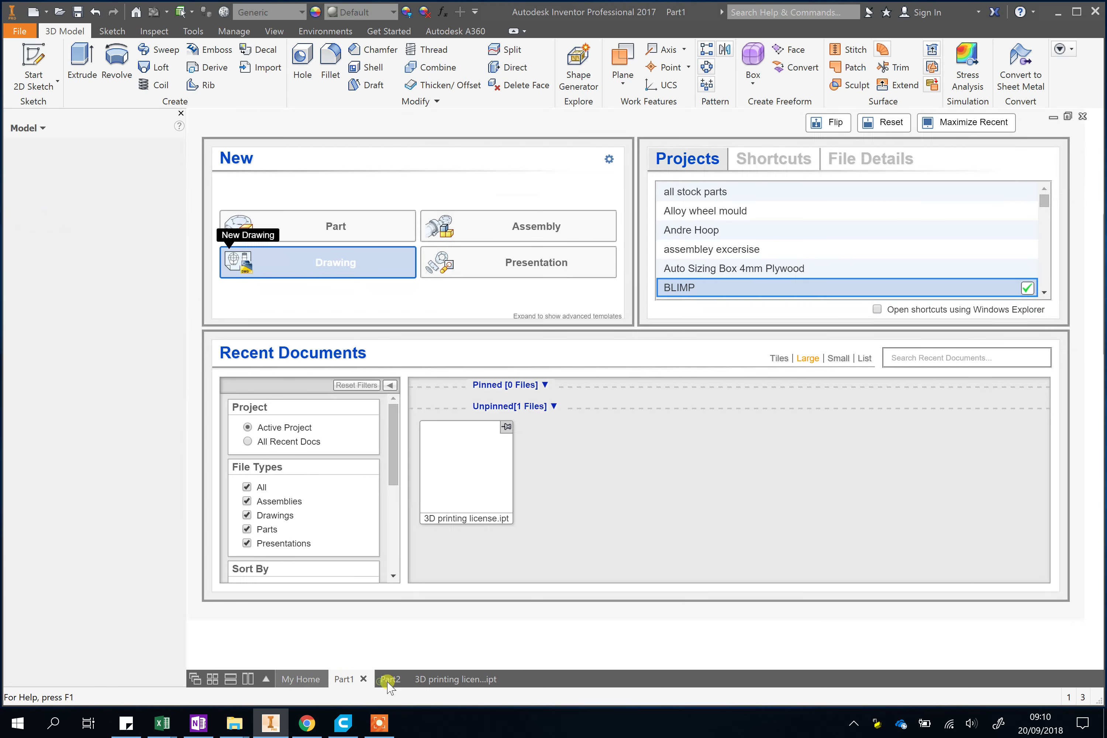
{"action": "left_click", "coordinate": [387, 679]}
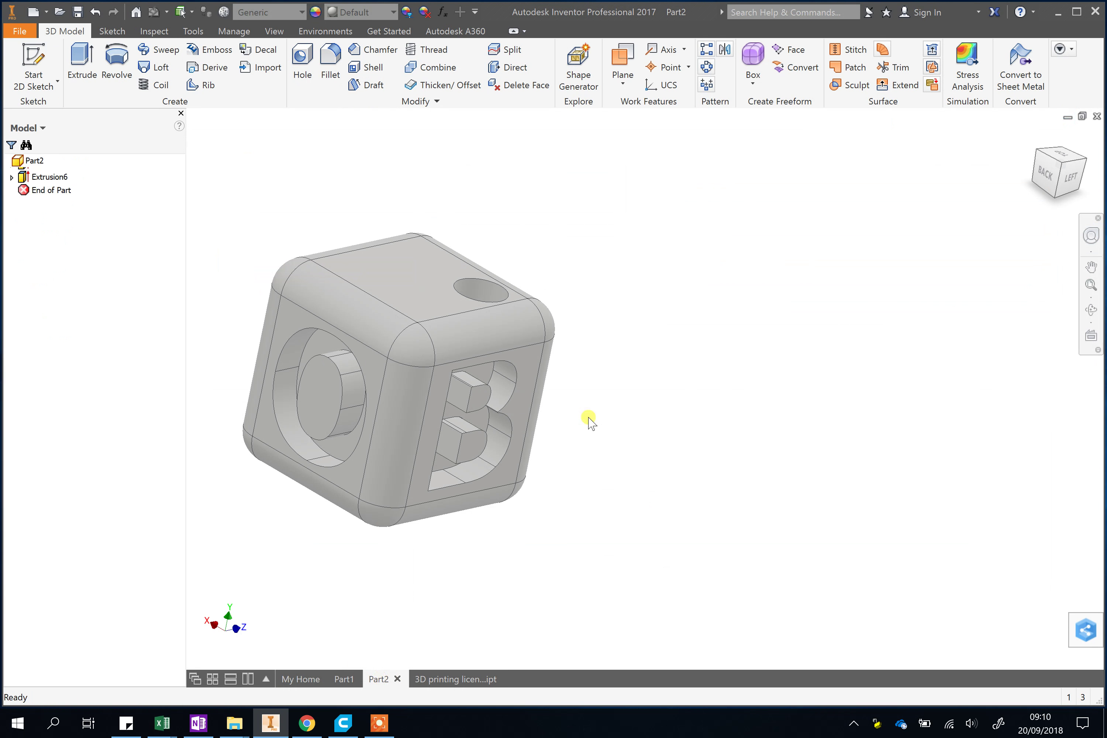
{"action": "middle_click_drag", "start_coordinate": [610, 428], "coordinate": [487, 296], "text": "shift"}
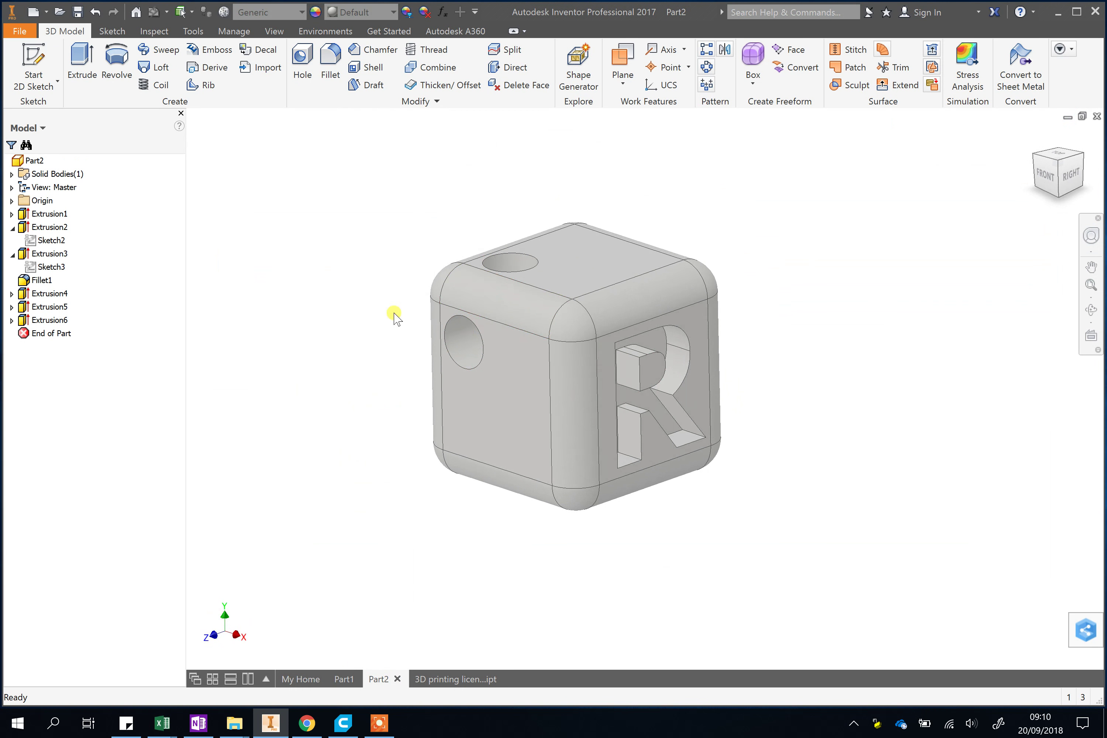
Inspect the finished cube's cut letters and holes from several sides.
{"action": "middle_click_drag", "start_coordinate": [791, 489], "coordinate": [461, 342], "text": "shift"}
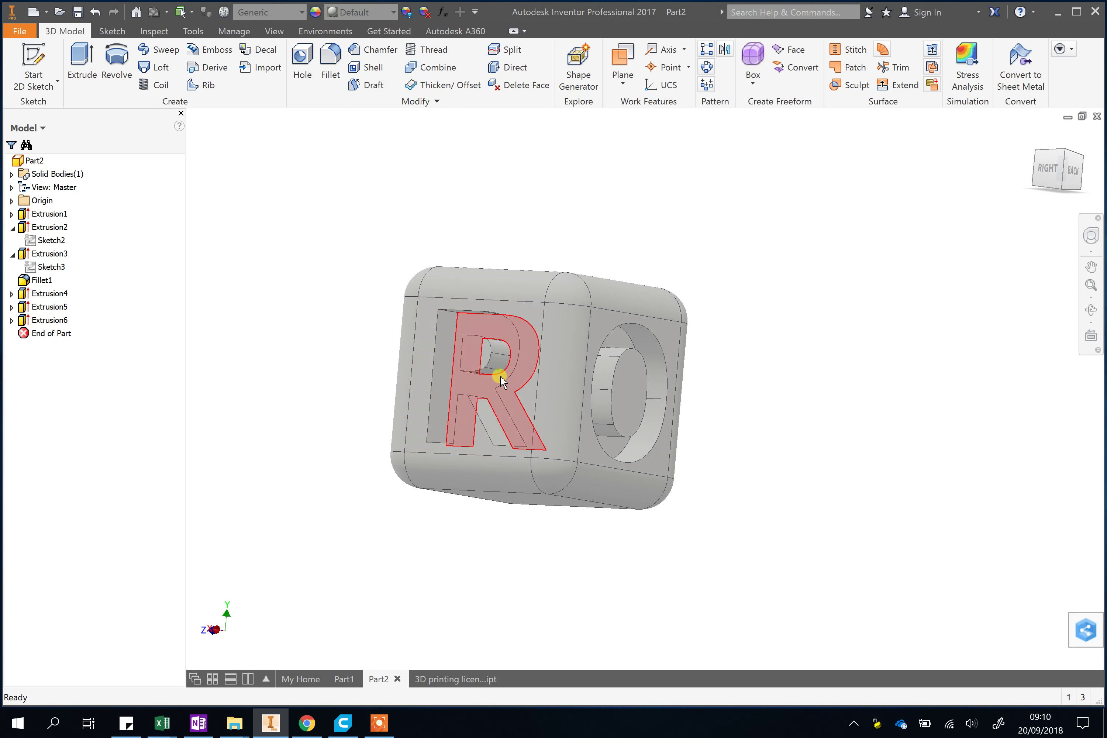
{"action": "middle_click_drag", "start_coordinate": [605, 375], "coordinate": [806, 410], "text": "shift"}
{"action": "middle_click_drag", "start_coordinate": [714, 400], "coordinate": [575, 548], "text": "shift"}
Switch to the 3D printing license part and start a sketch on the plain cube's front face.
{"action": "left_click", "coordinate": [450, 679]}
{"action": "scroll", "coordinate": [687, 351], "scroll_direction": "up", "scroll_amount": 3}
{"action": "middle_click_drag", "start_coordinate": [714, 418], "coordinate": [660, 476], "text": "shift"}
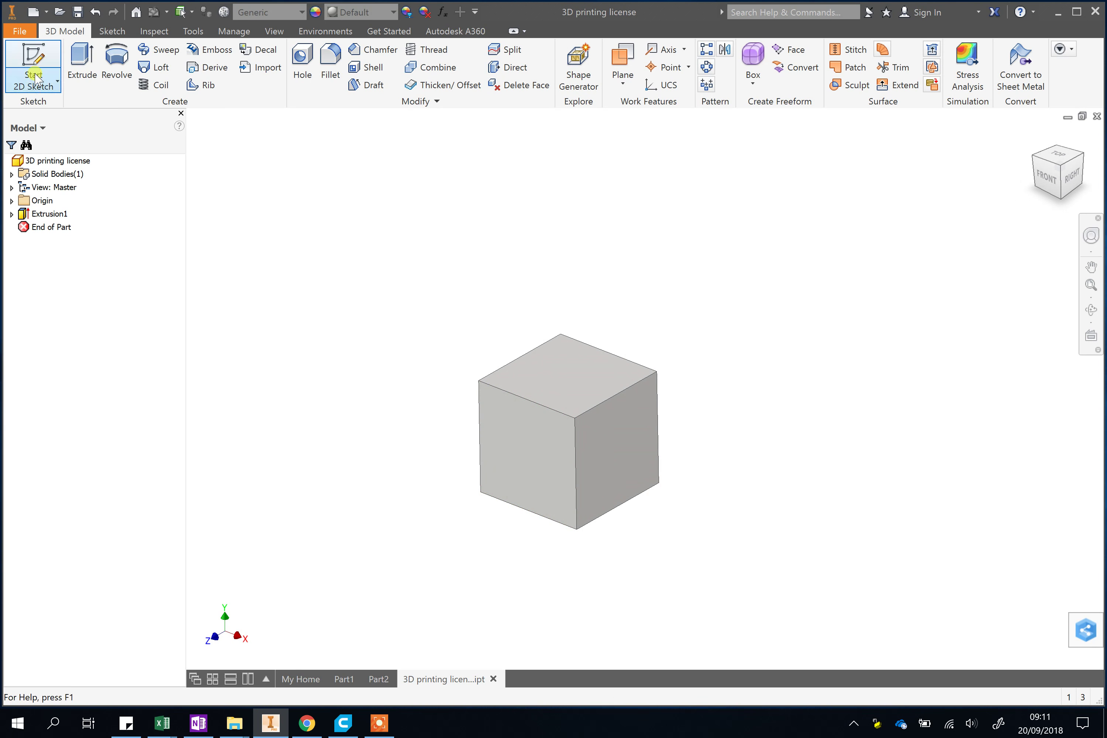
{"action": "left_click", "coordinate": [29, 56]}
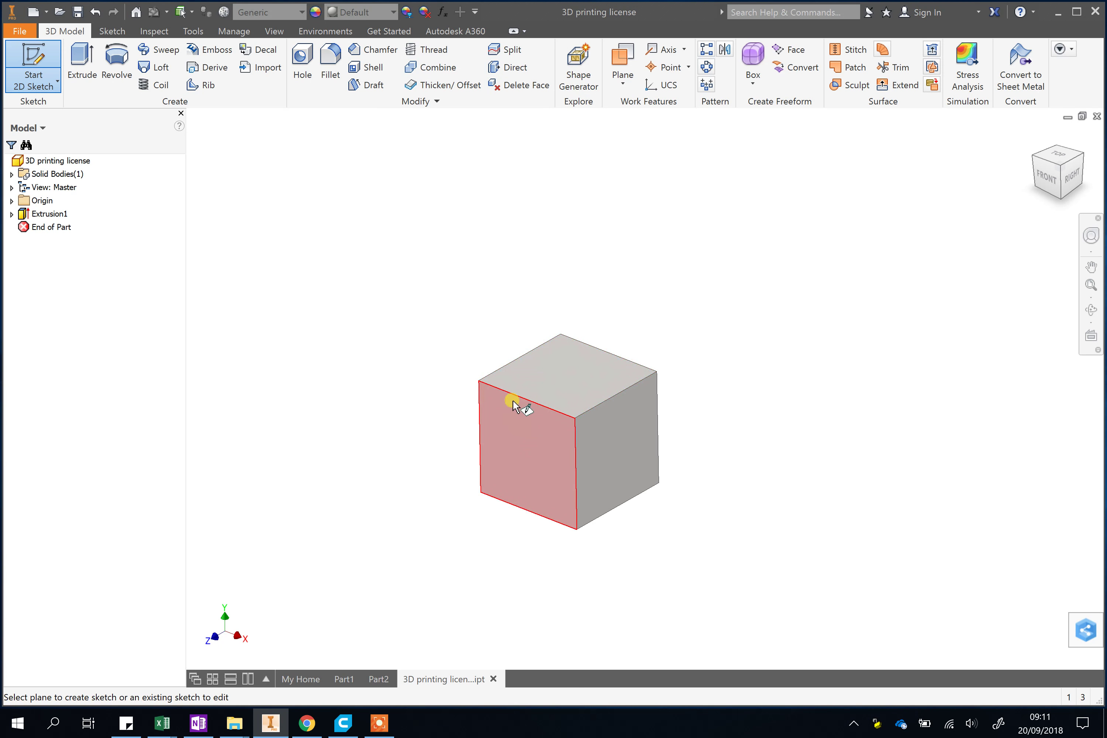
{"action": "left_click", "coordinate": [527, 431]}
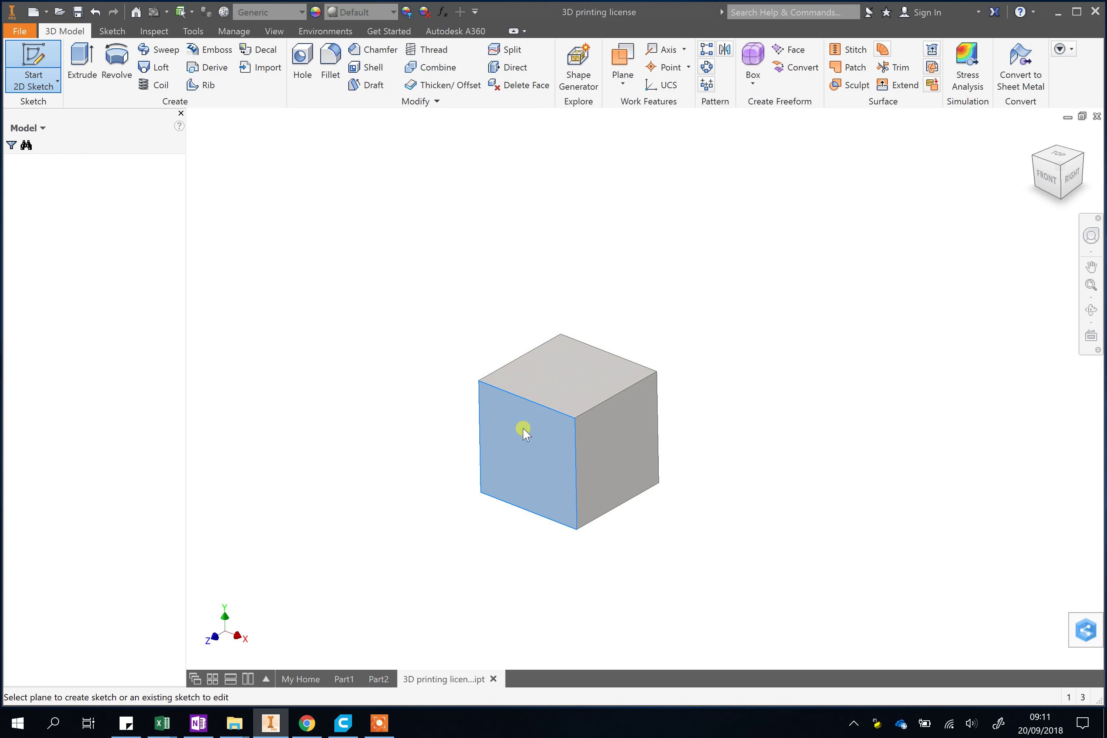
{"action": "scroll", "coordinate": [591, 272], "scroll_direction": "up", "scroll_amount": 3}
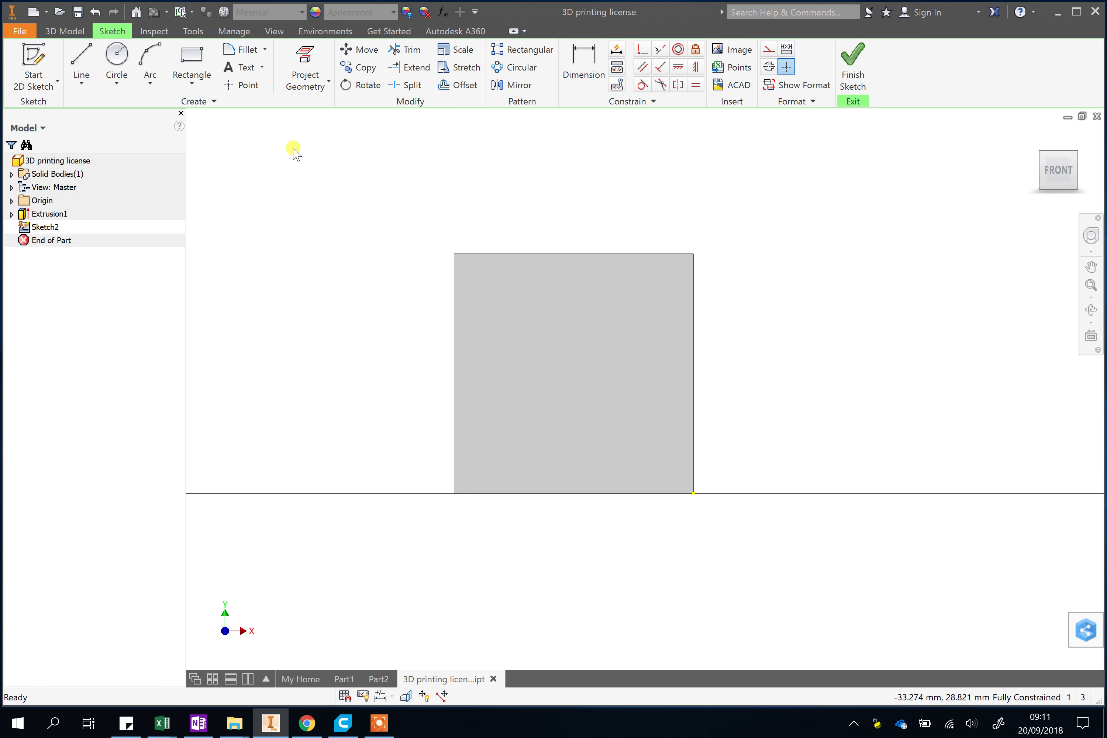
Draw a 5 mm diameter circle near the front face's upper-left corner.
{"action": "left_click", "coordinate": [116, 62]}
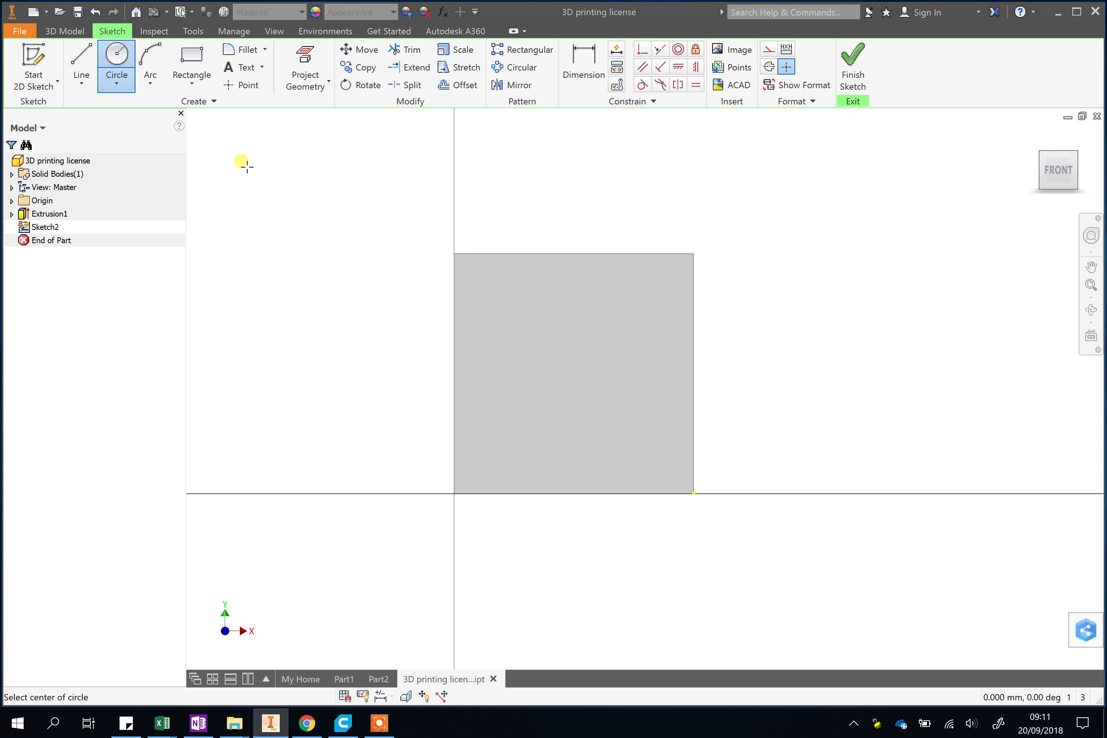
{"action": "left_click", "coordinate": [519, 309]}
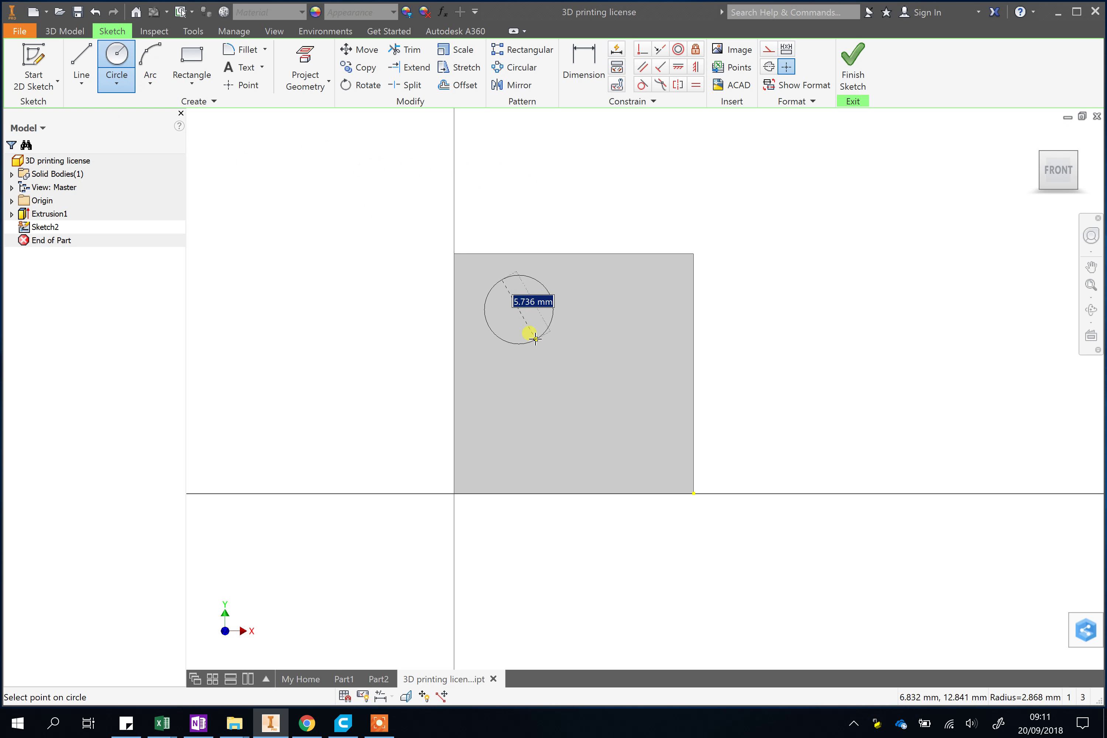
{"action": "type", "text": "5"}
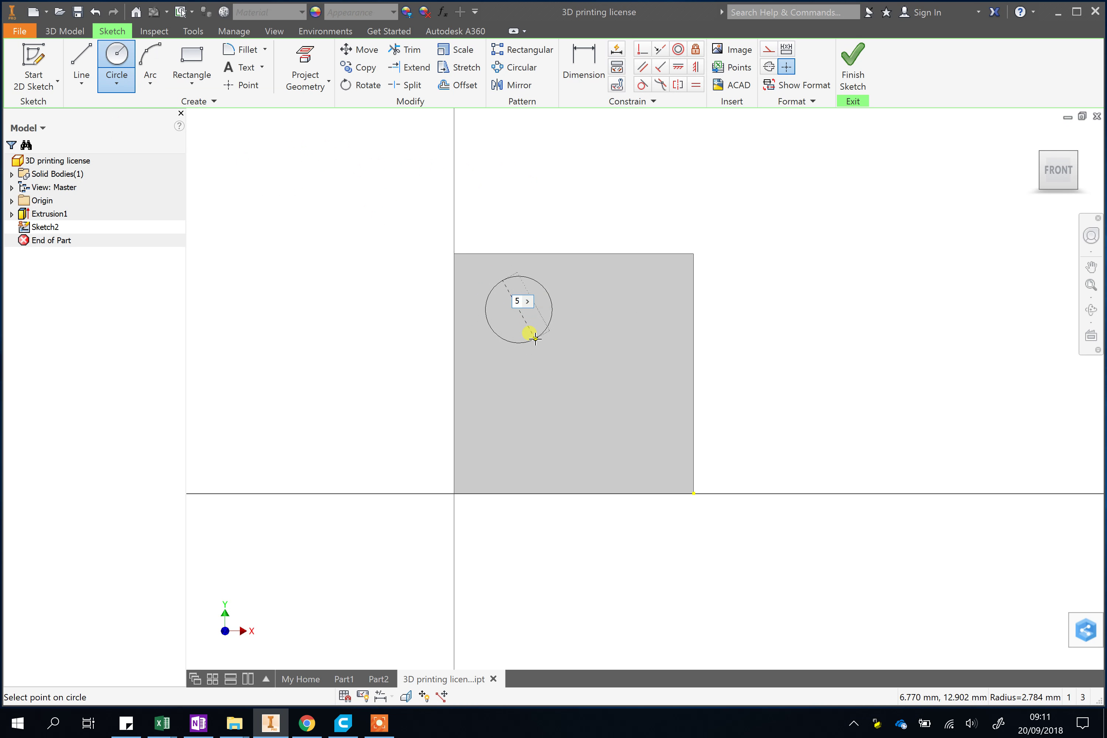
{"action": "key", "text": "Return"}
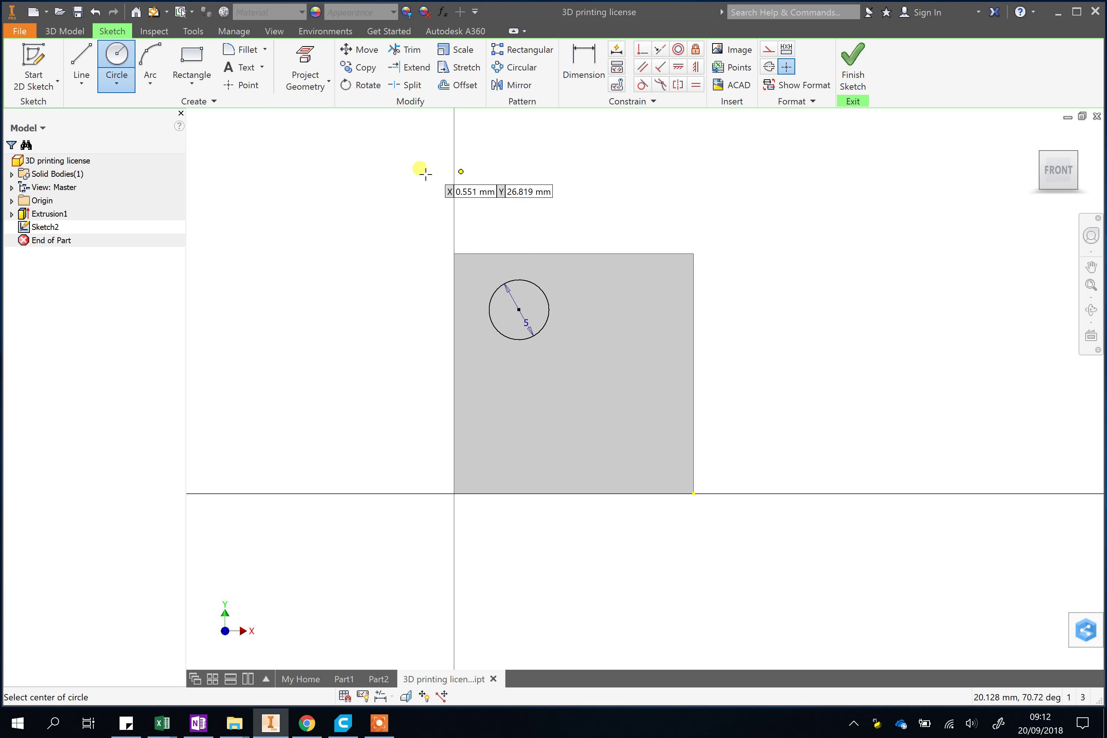
Dimension the circle's centre 6 mm from the front face's top edge.
{"action": "left_click", "coordinate": [593, 65]}
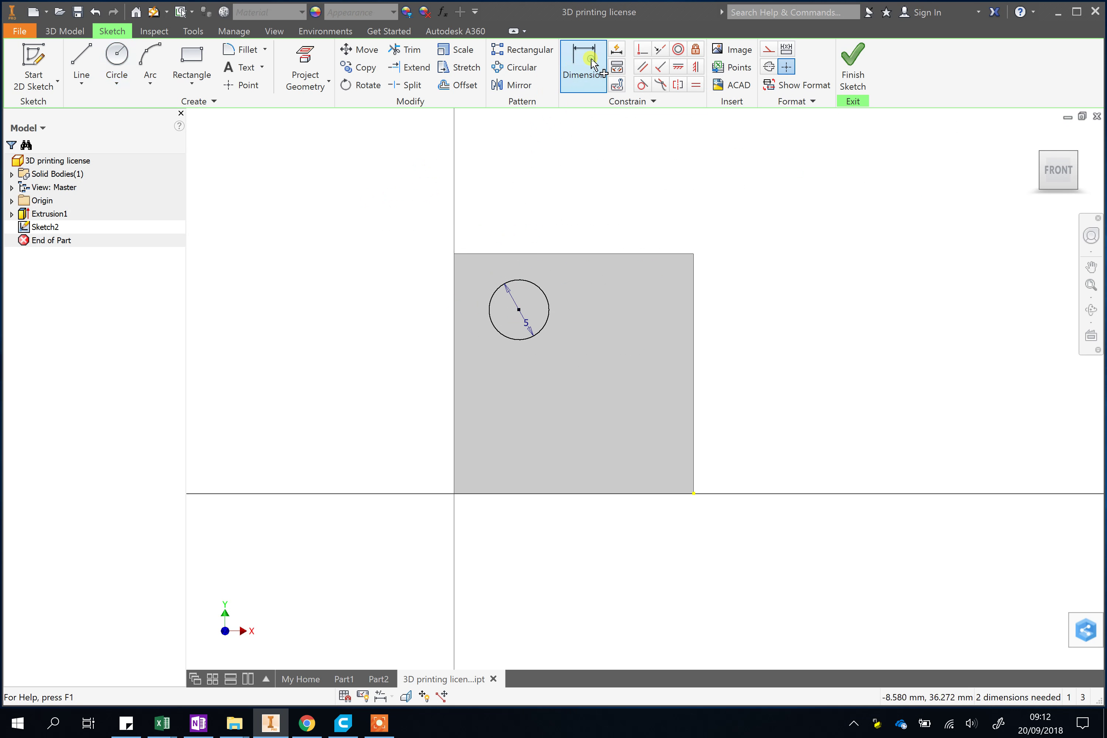
{"action": "left_click", "coordinate": [520, 314]}
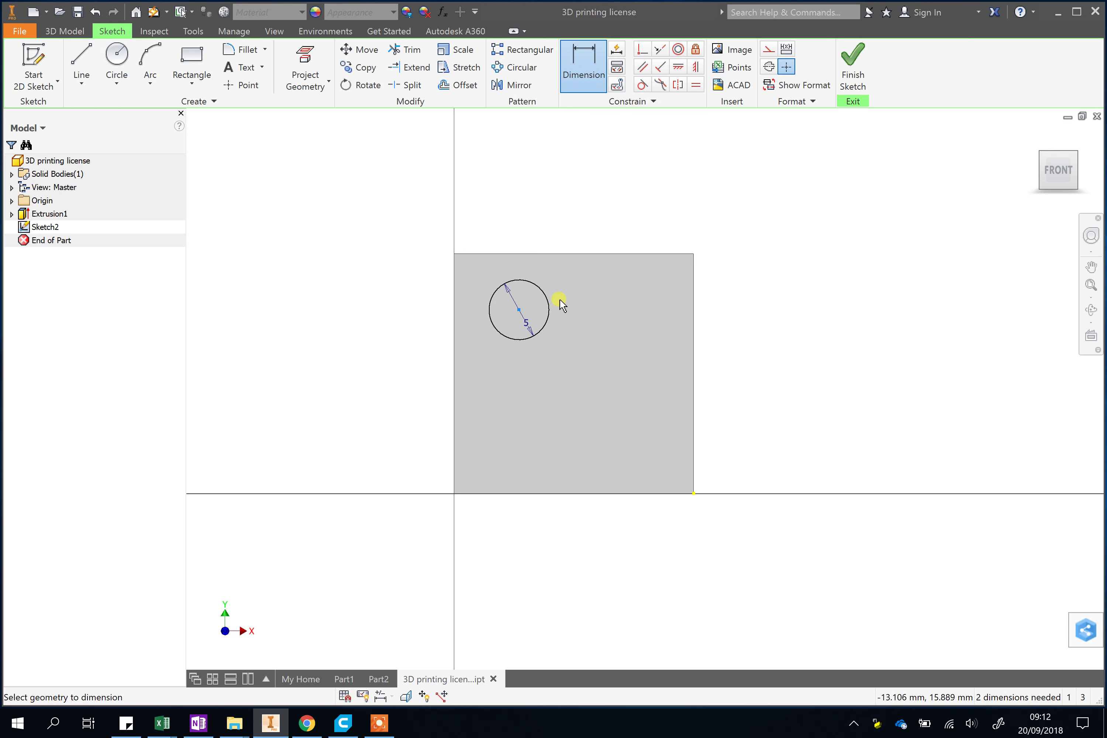
{"action": "left_click", "coordinate": [515, 253]}
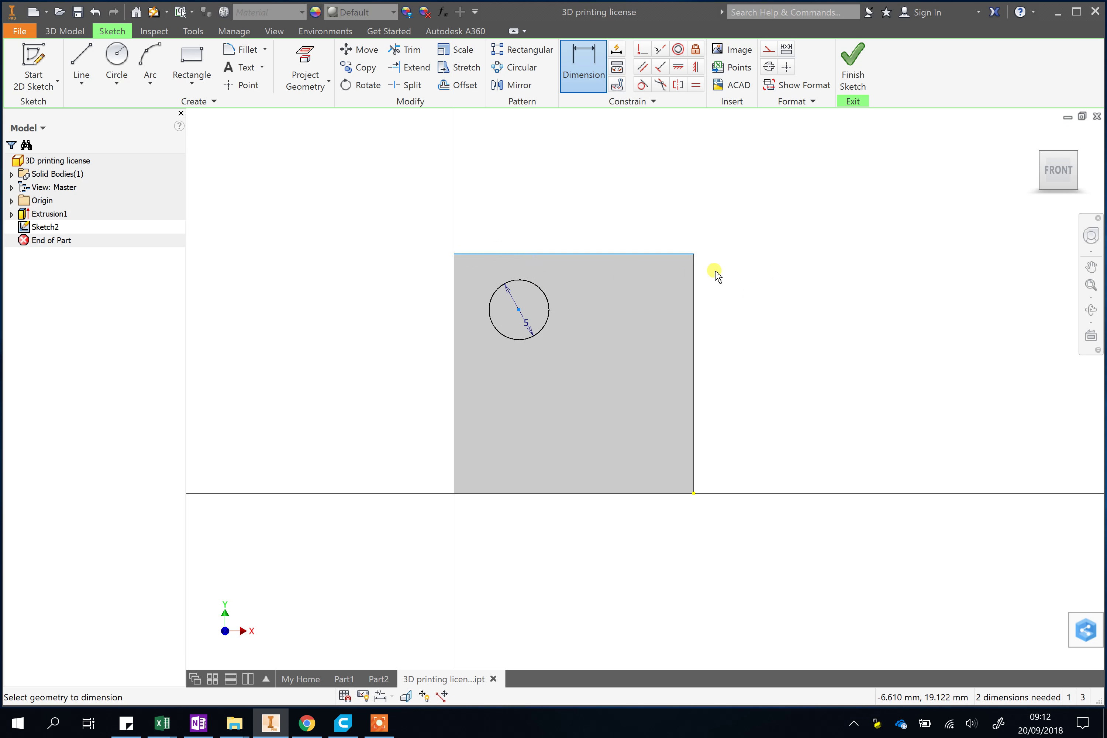
{"action": "left_click", "coordinate": [506, 272]}
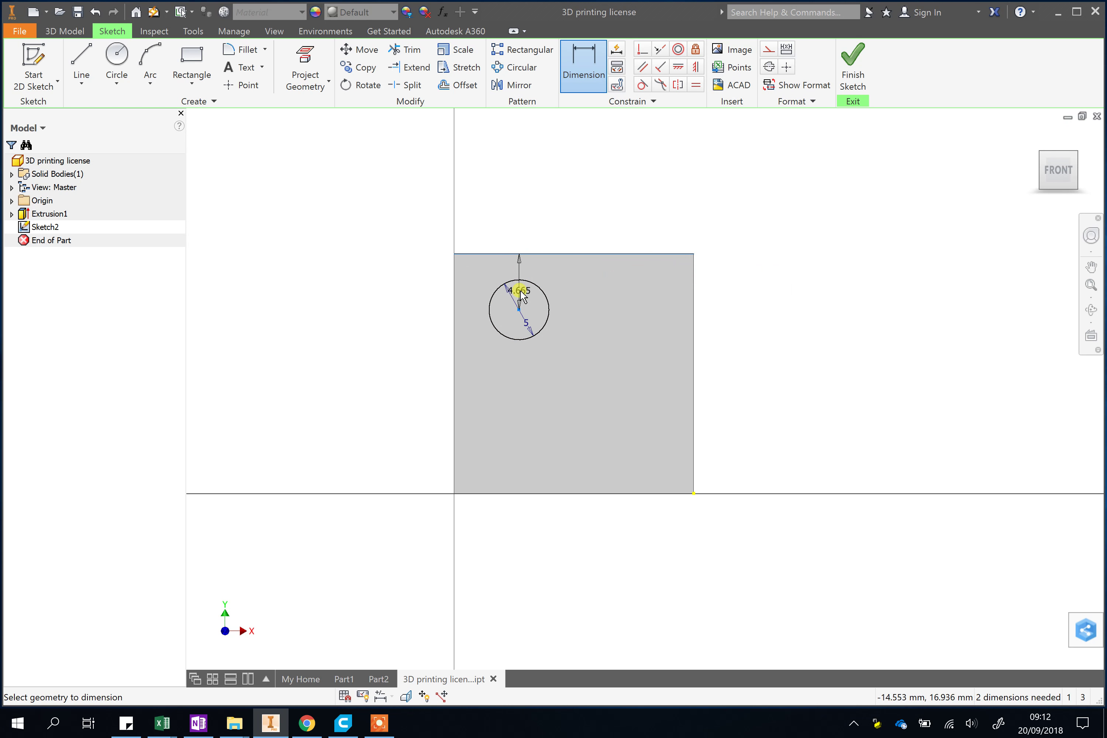
{"action": "left_click", "coordinate": [605, 284]}
{"action": "type", "text": "5"}
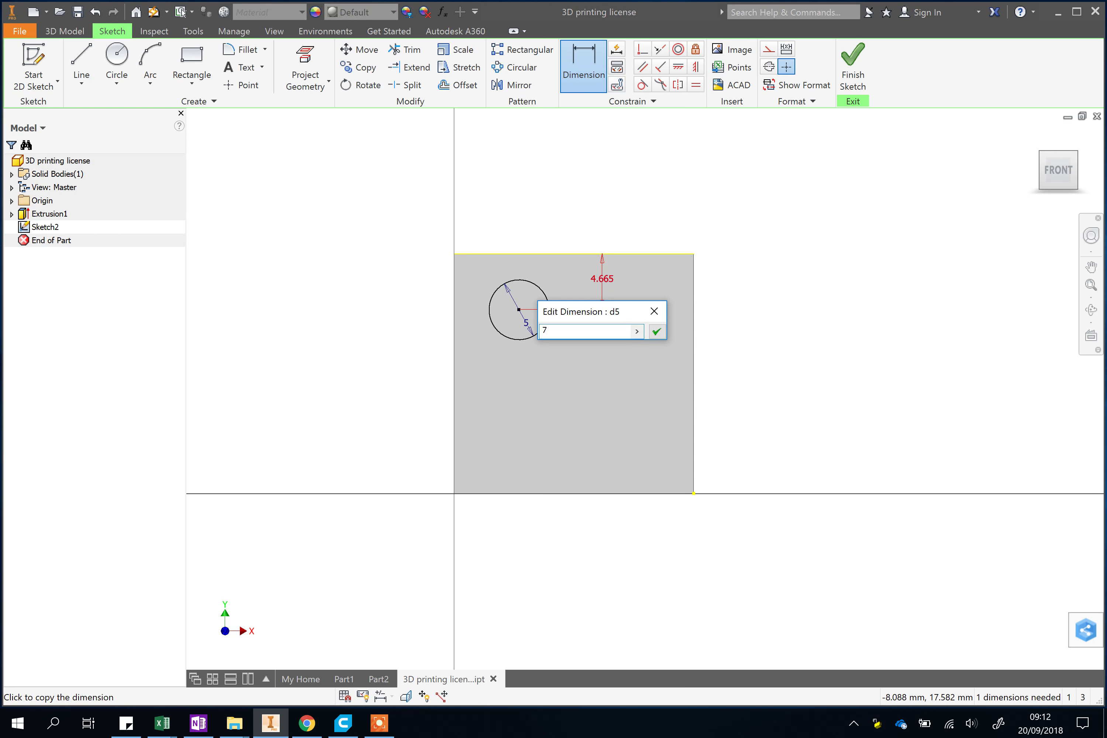
{"action": "left_click", "coordinate": [597, 284]}
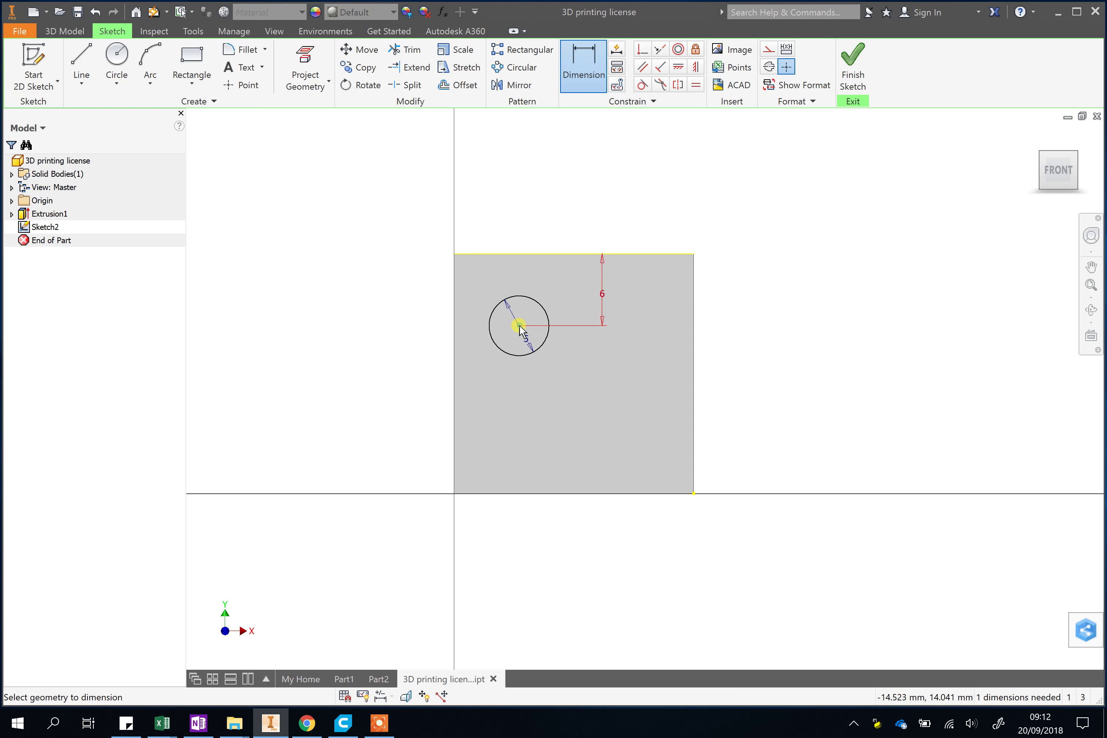
Dimension the circle's centre 6 mm from the front face's left edge and finish the sketch.
{"action": "left_click", "coordinate": [456, 329]}
{"action": "left_click", "coordinate": [509, 215]}
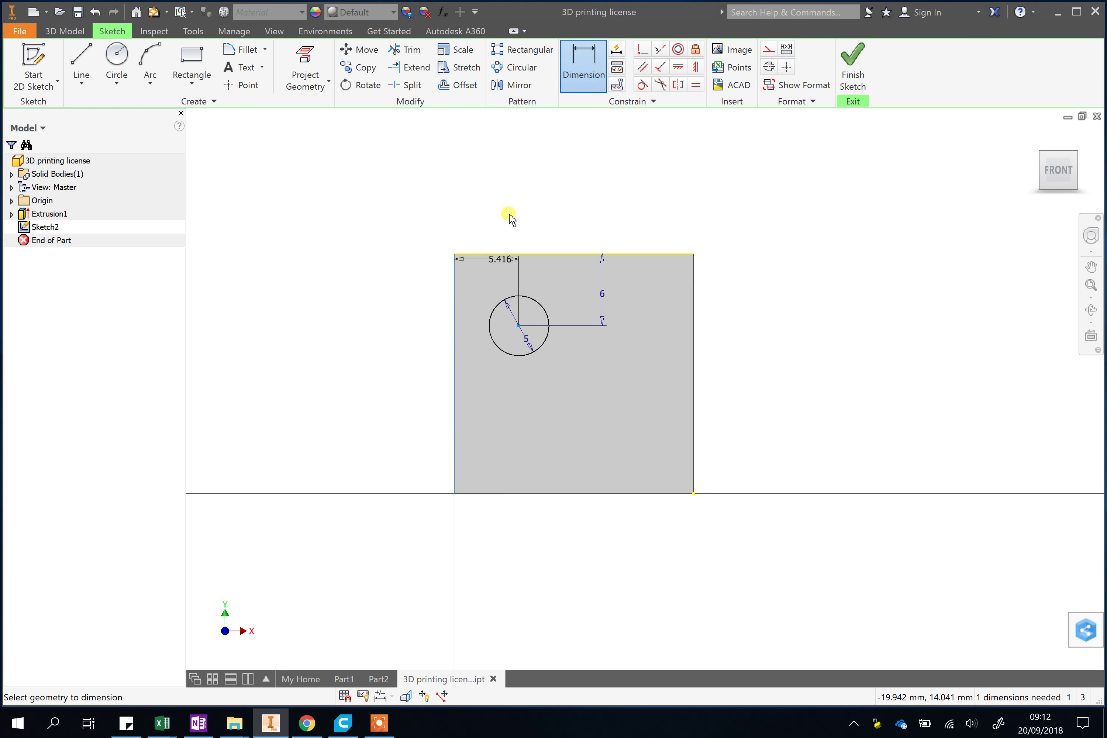
{"action": "left_click", "coordinate": [492, 410]}
{"action": "key", "text": "Return"}
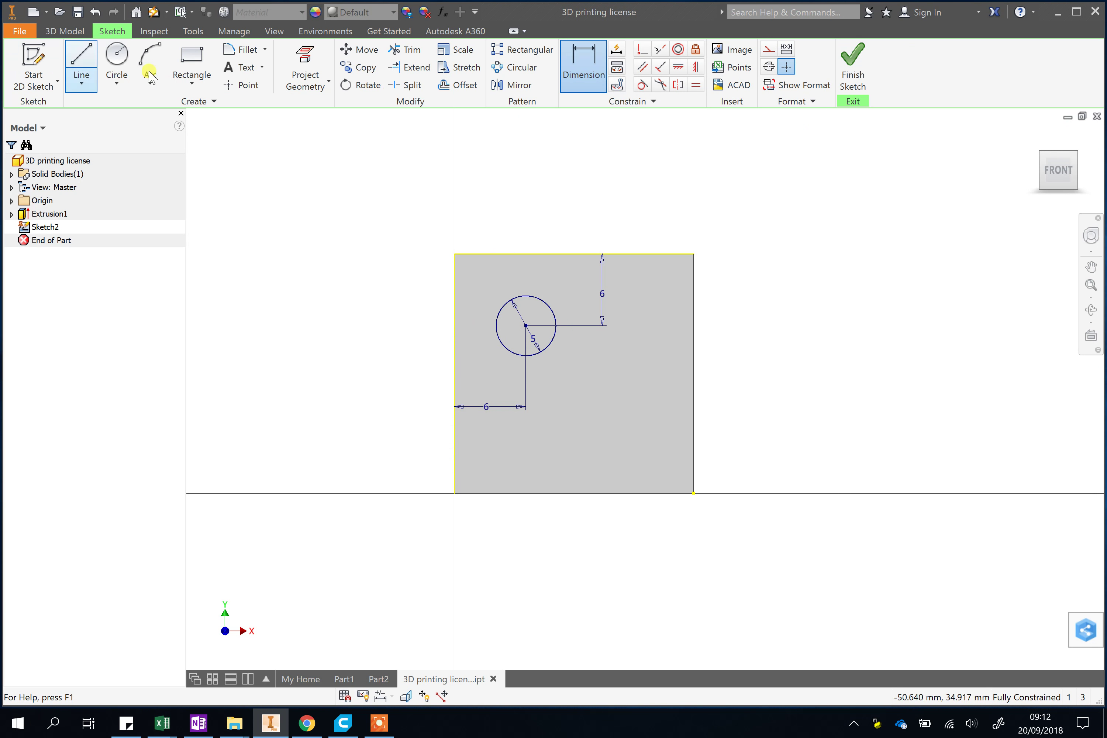
{"action": "left_click", "coordinate": [854, 69]}
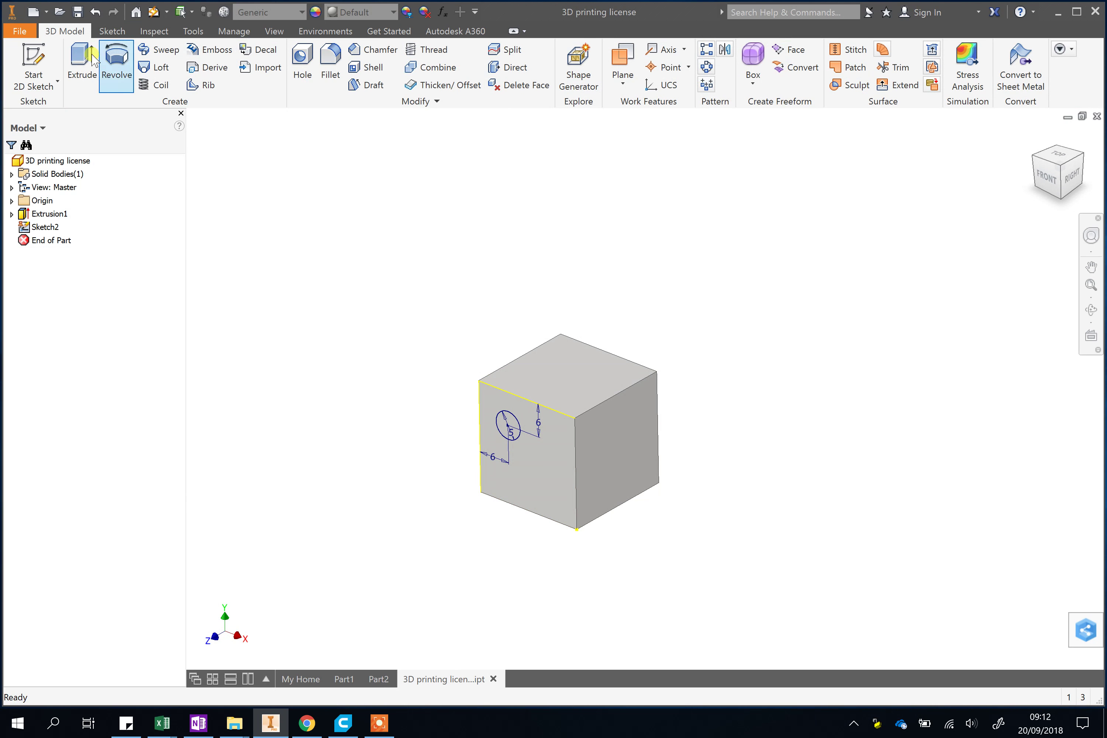
{"action": "left_click", "coordinate": [91, 60]}
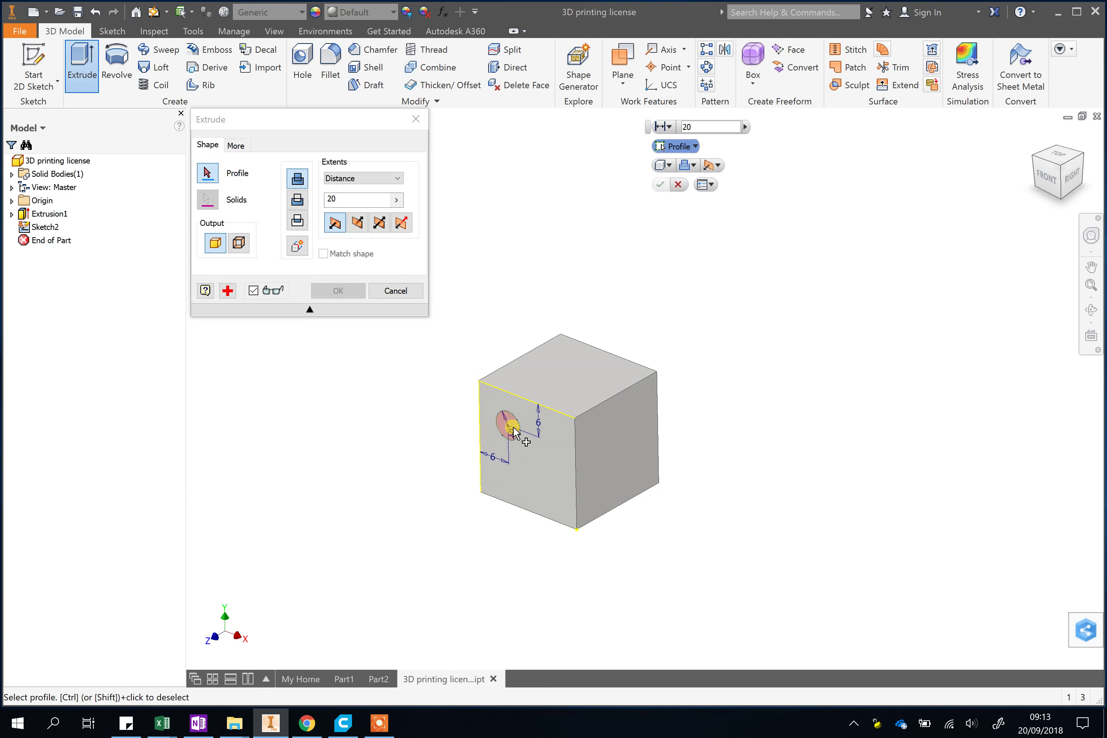
{"action": "scroll", "coordinate": [563, 472], "scroll_direction": "up", "scroll_amount": 3}
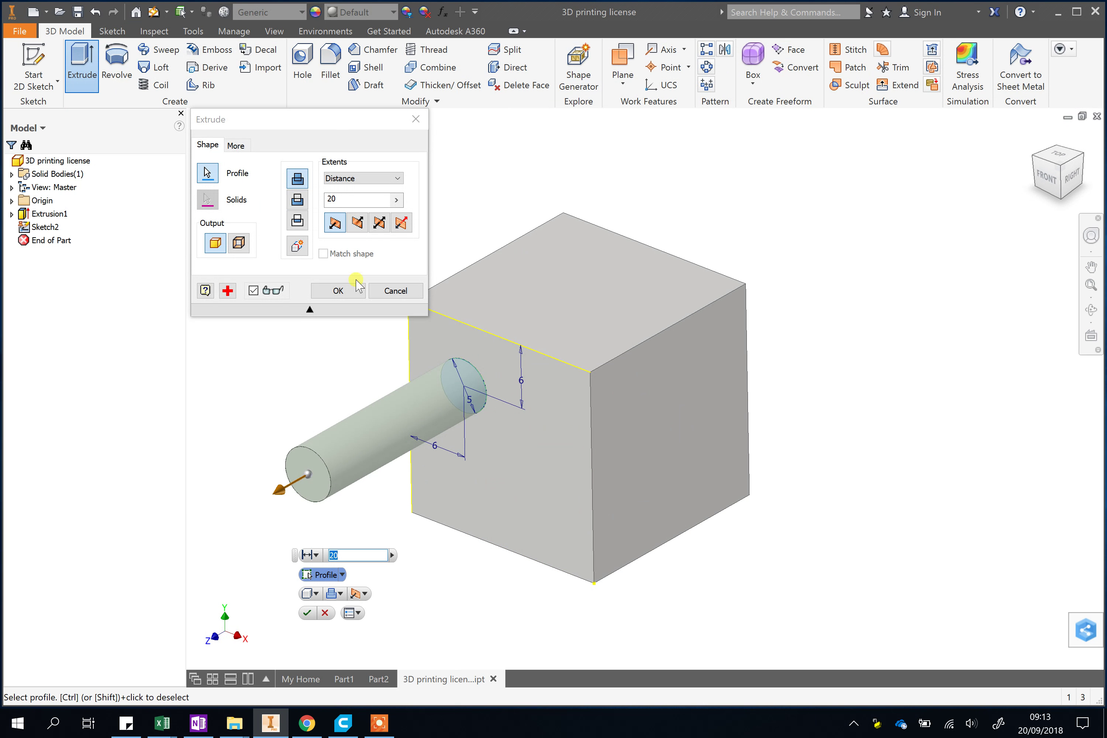
{"action": "left_click", "coordinate": [393, 290]}
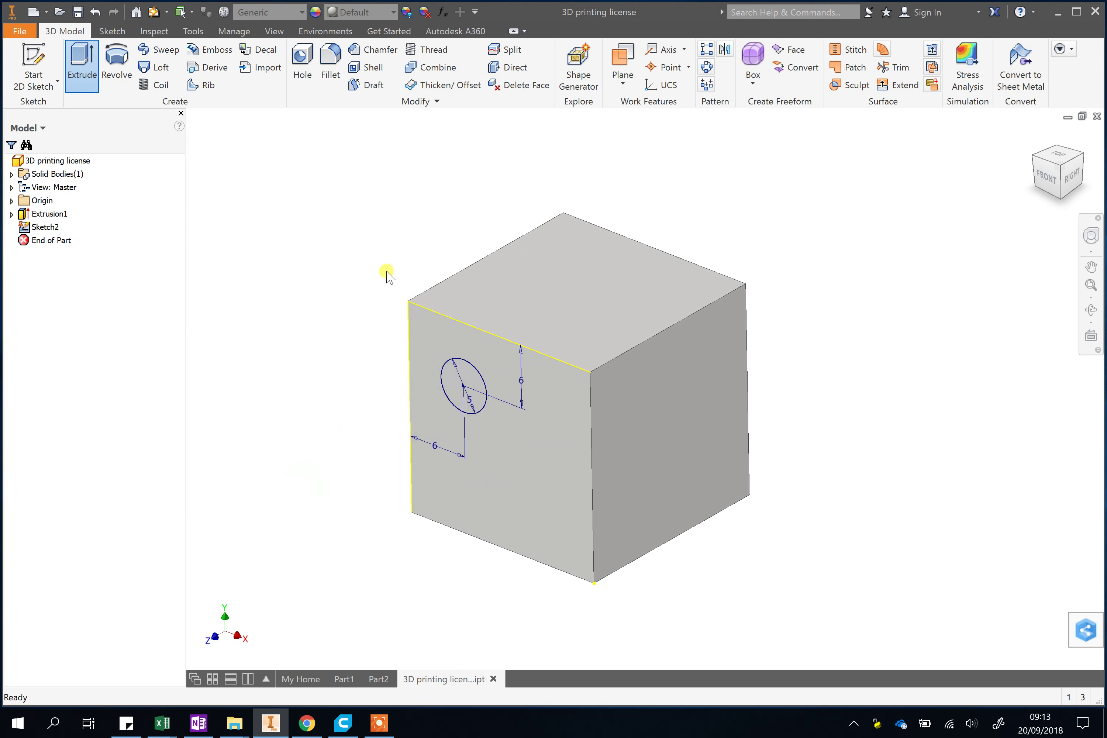
Extrude the front face's circle as a cut 8.5 mm deep into the cube.
{"action": "left_click", "coordinate": [84, 57]}
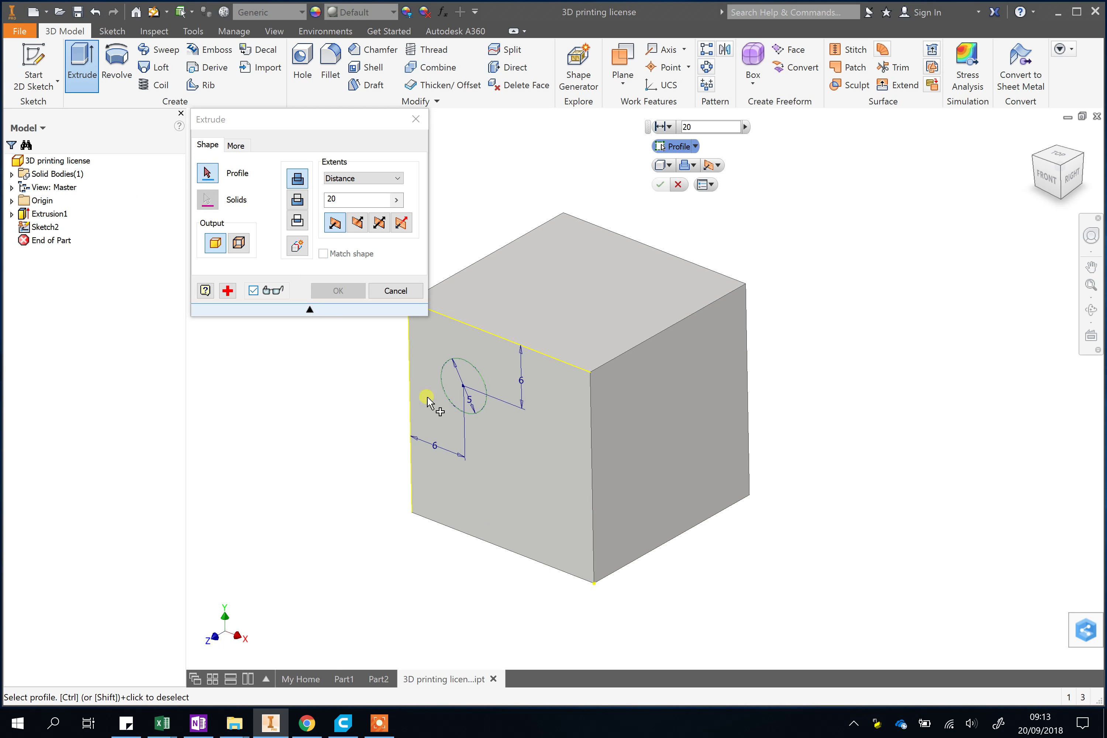
{"action": "left_click", "coordinate": [471, 392]}
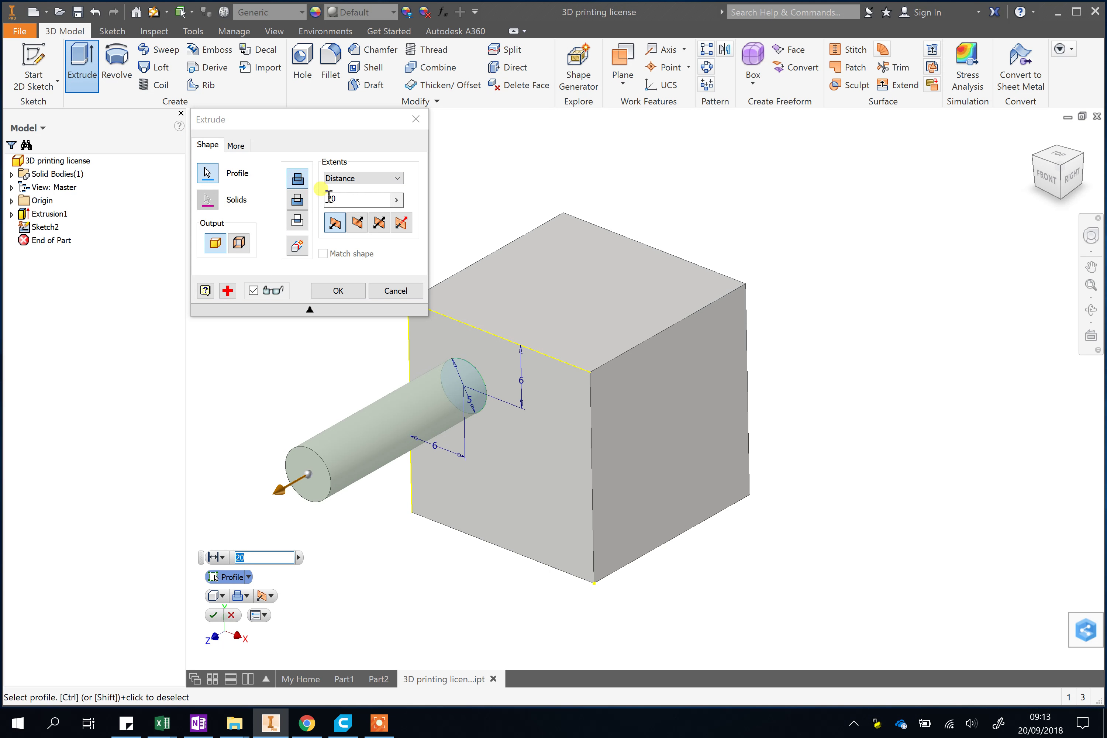
{"action": "left_click", "coordinate": [297, 200]}
{"action": "left_click", "coordinate": [352, 200]}
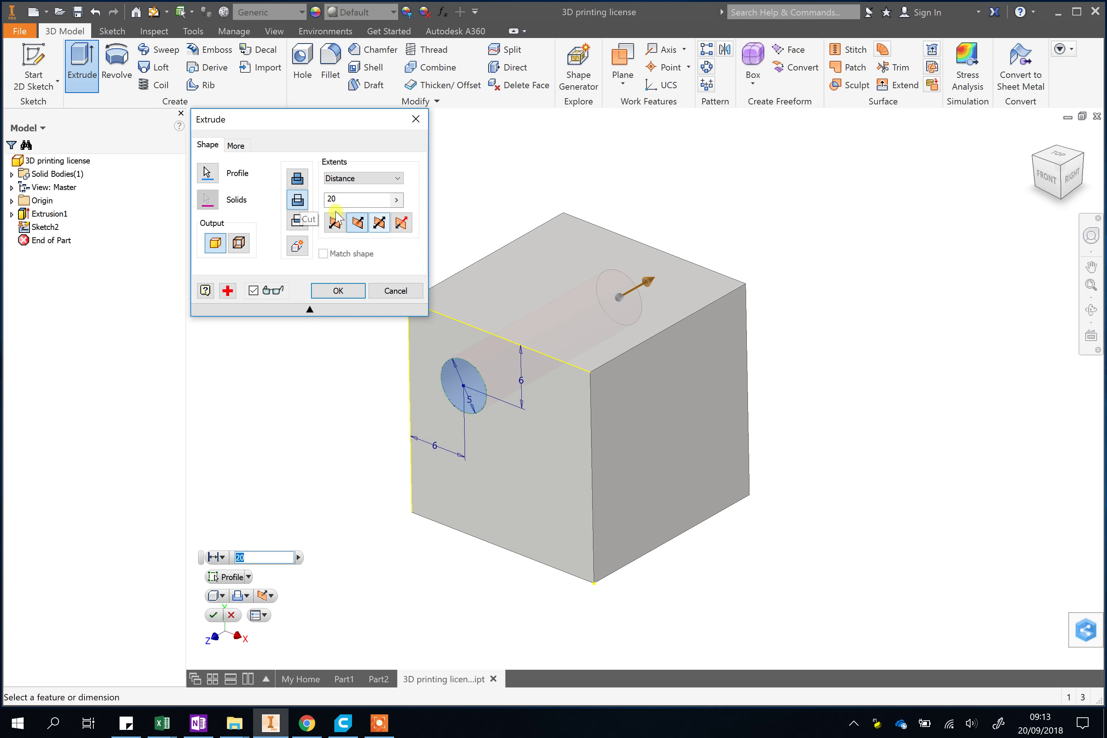
{"action": "left_click", "coordinate": [319, 198]}
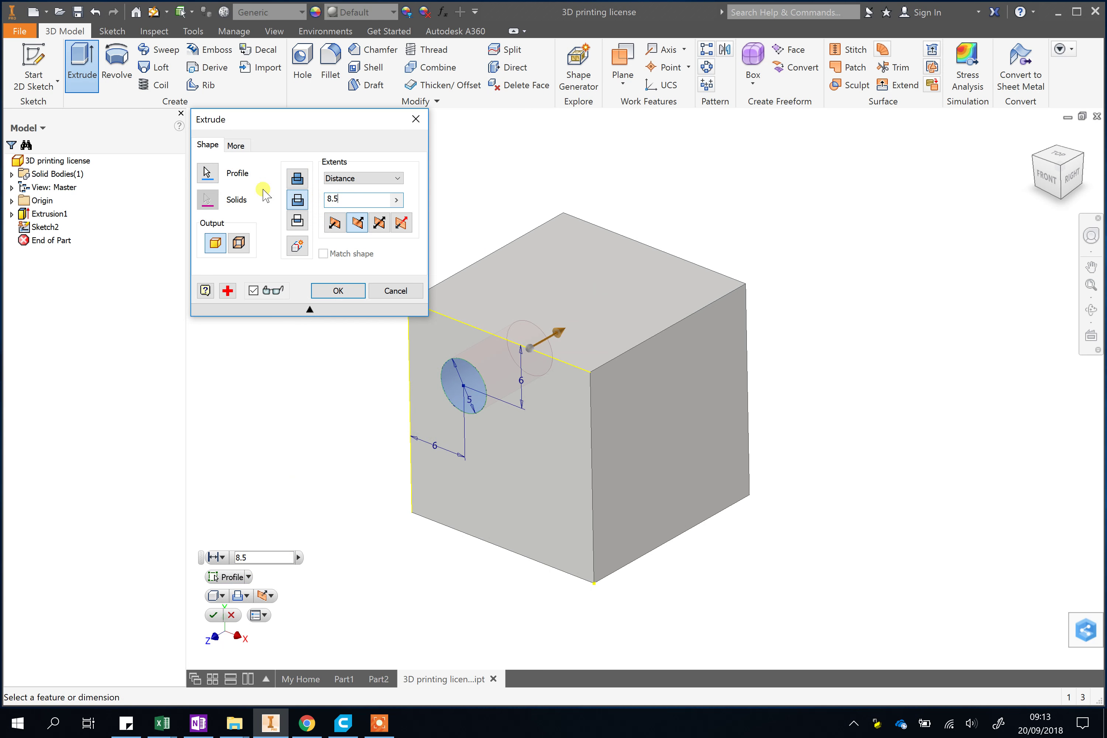
{"action": "middle_click_drag", "start_coordinate": [715, 409], "coordinate": [662, 396], "text": "shift"}
{"action": "left_click", "coordinate": [339, 292]}
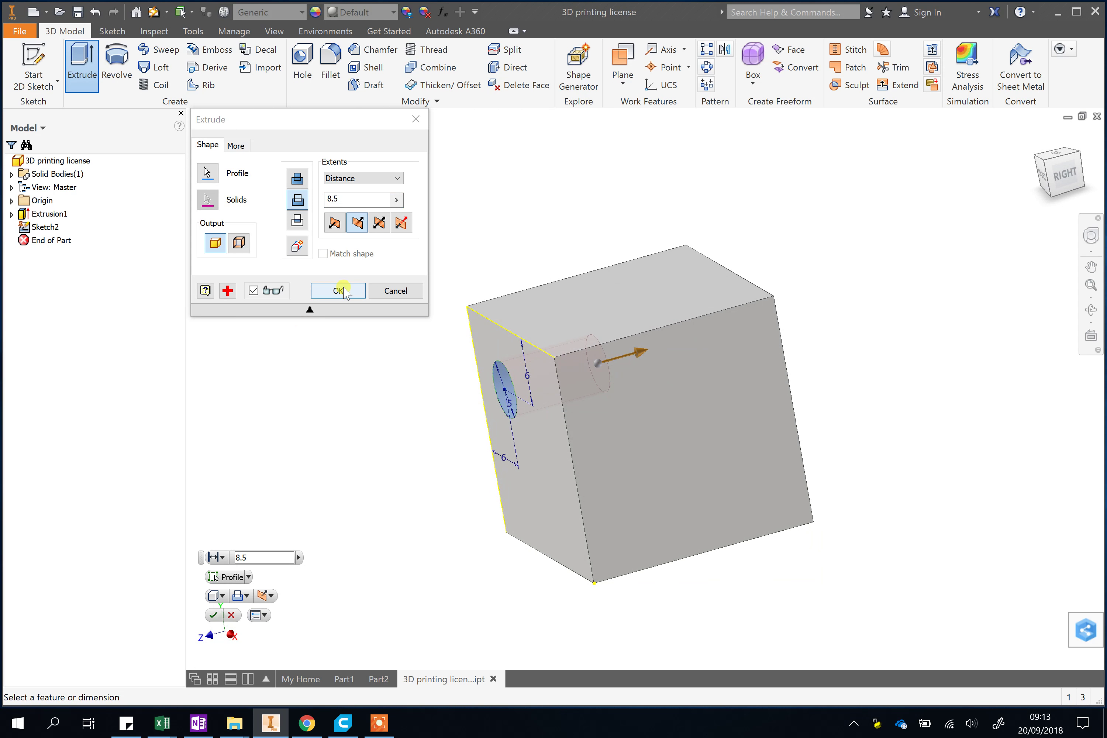
Start a new sketch on the cube's top face.
{"action": "middle_click_drag", "start_coordinate": [466, 474], "coordinate": [714, 442], "text": "shift"}
{"action": "left_click", "coordinate": [555, 296]}
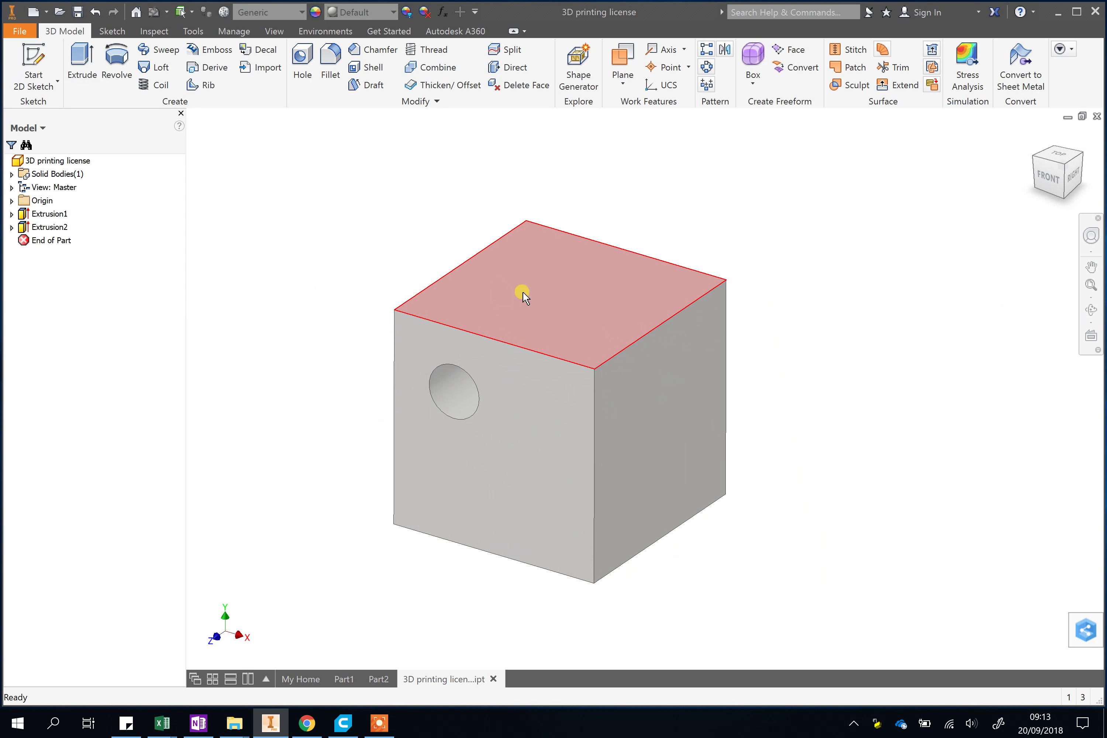
{"action": "left_click", "coordinate": [381, 130]}
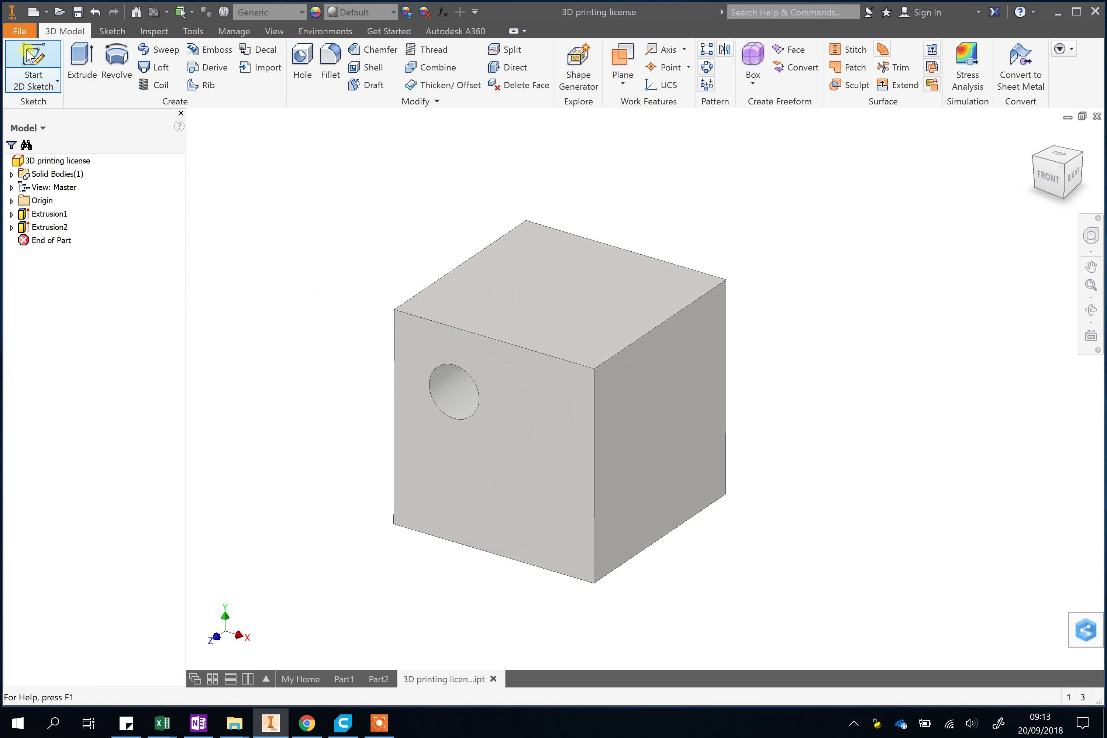
{"action": "left_click", "coordinate": [28, 54]}
{"action": "left_click", "coordinate": [499, 293]}
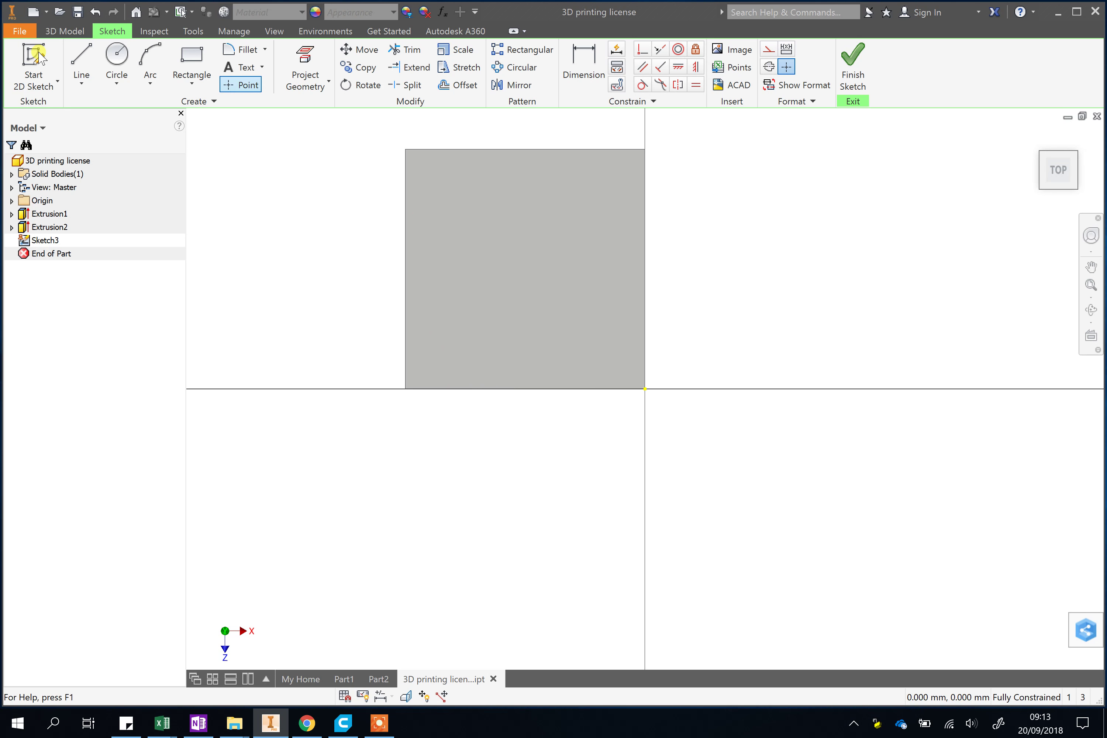
Draw a 5 mm diameter circle near the top face's front-left corner.
{"action": "left_click", "coordinate": [116, 67]}
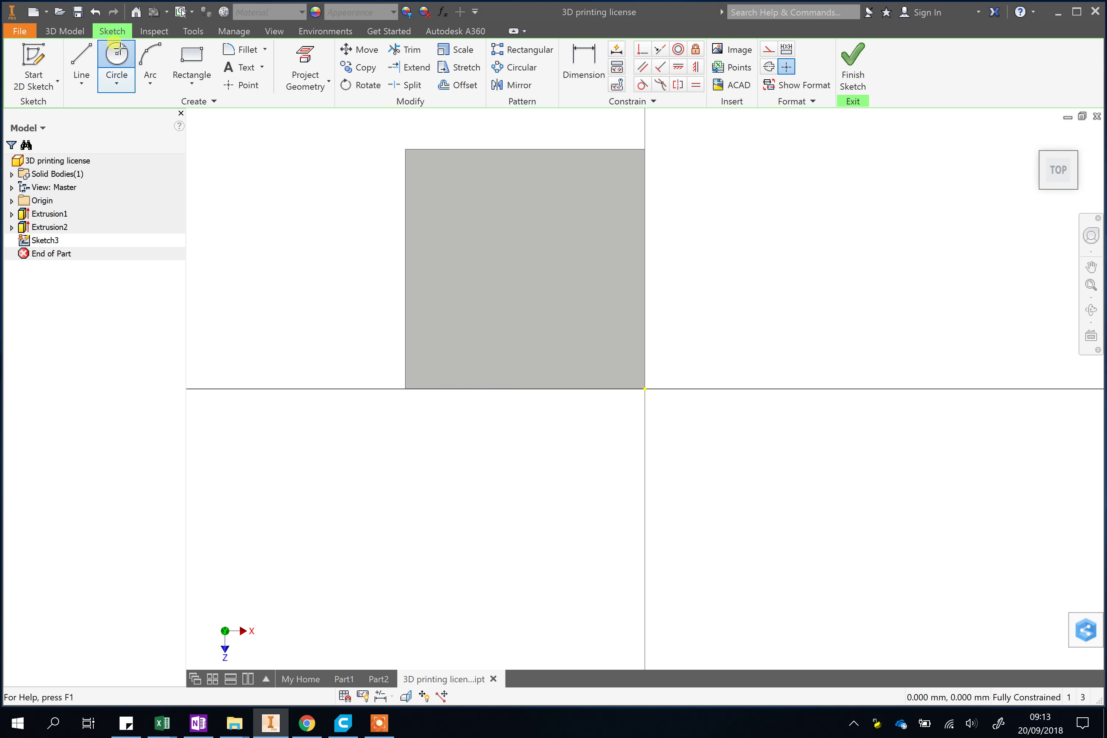
{"action": "left_click", "coordinate": [462, 326]}
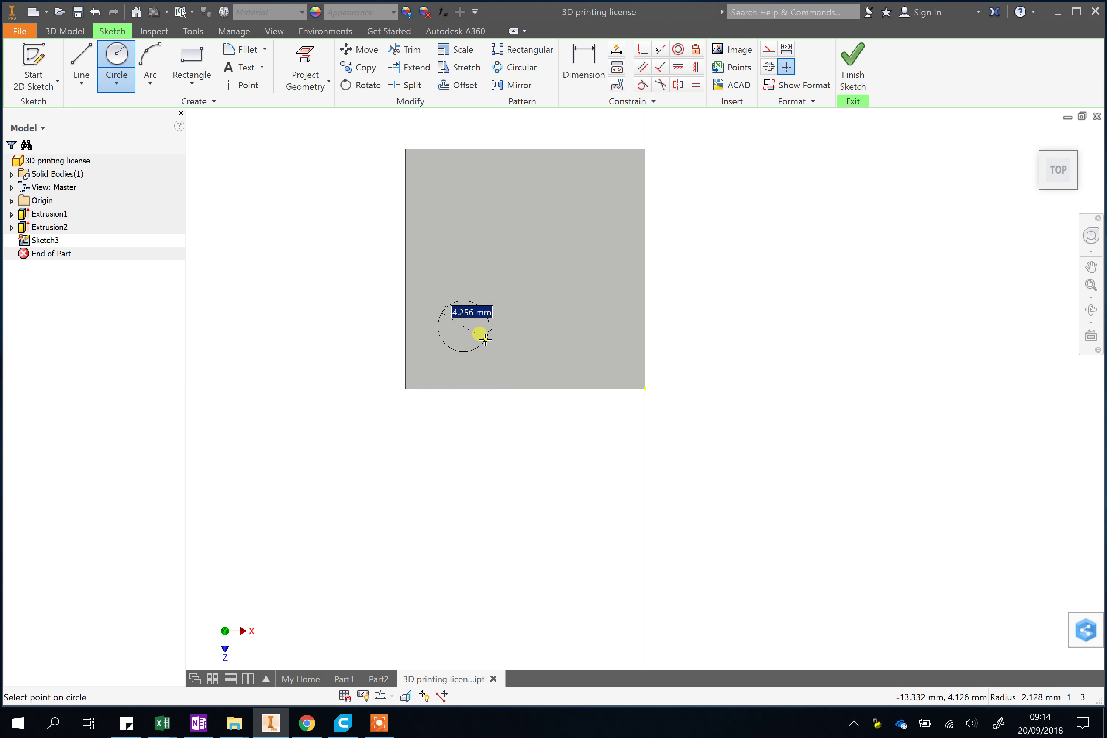
{"action": "type", "text": "5"}
{"action": "key", "text": "Return"}
Dimension the new circle's centre 6 mm from the top face's left edge.
{"action": "key", "text": "d"}
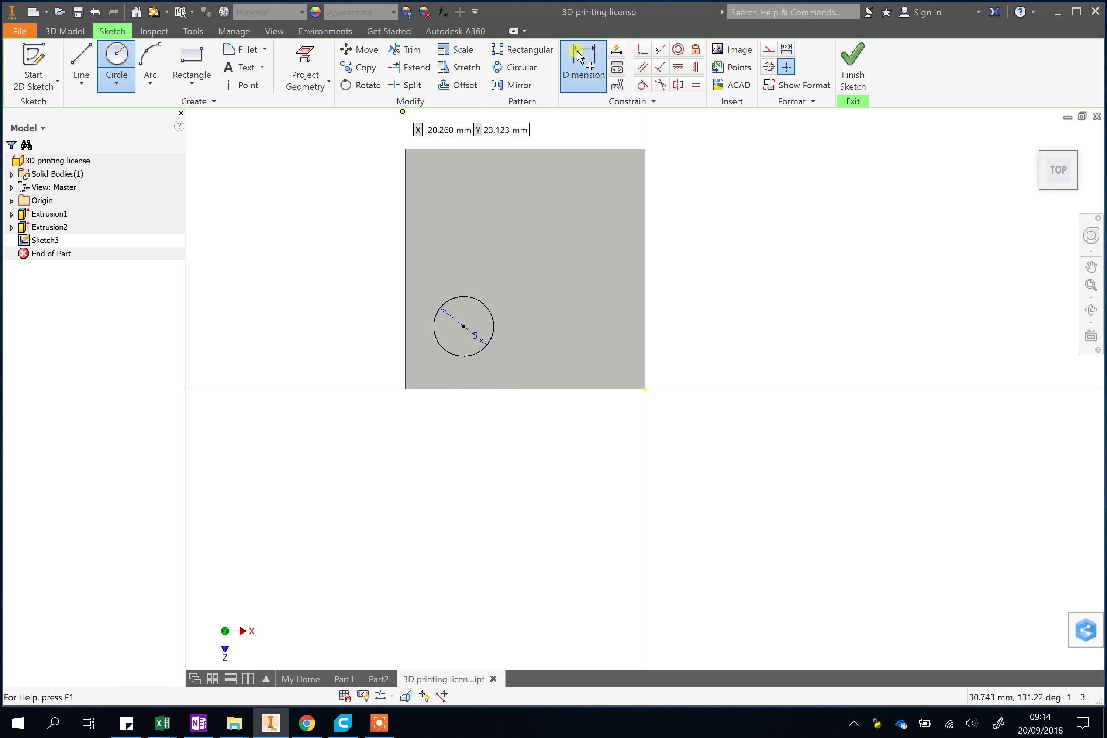
{"action": "left_click", "coordinate": [405, 324]}
{"action": "left_click", "coordinate": [437, 239]}
{"action": "type", "text": "6"}
{"action": "key", "text": "Return"}
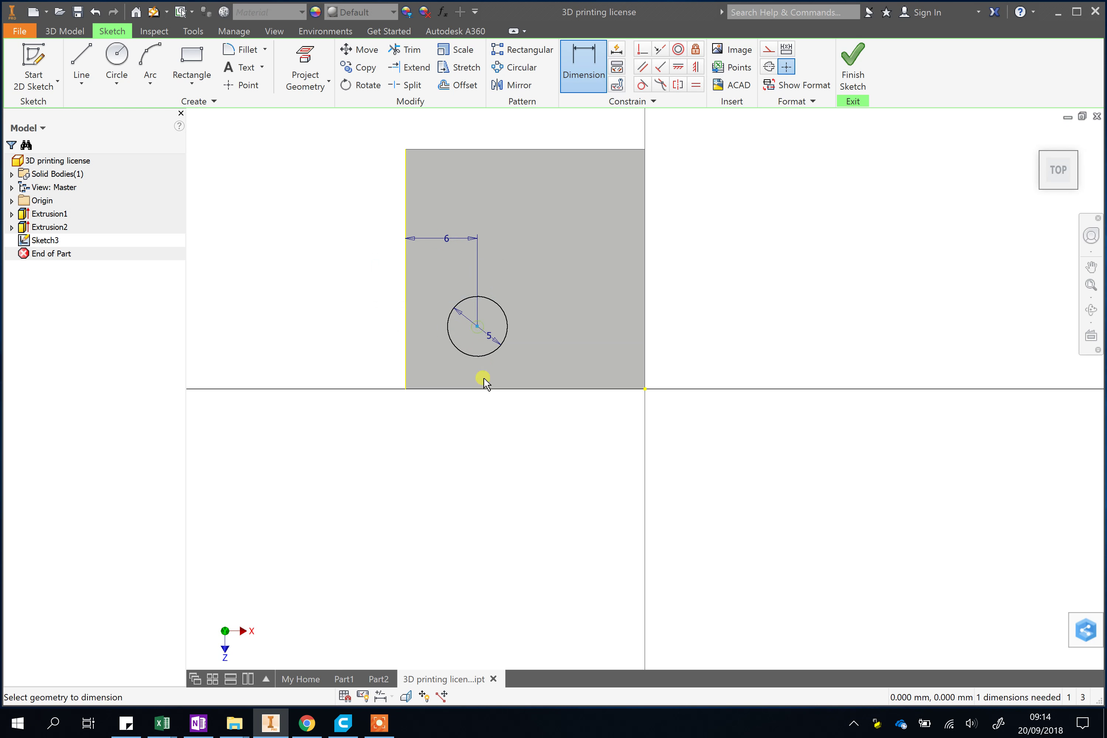
Dimension the new circle's centre 6 mm from the top face's front edge and finish the sketch.
{"action": "left_click", "coordinate": [483, 389]}
{"action": "left_click", "coordinate": [569, 353]}
{"action": "type", "text": "6"}
{"action": "key", "text": "Return"}
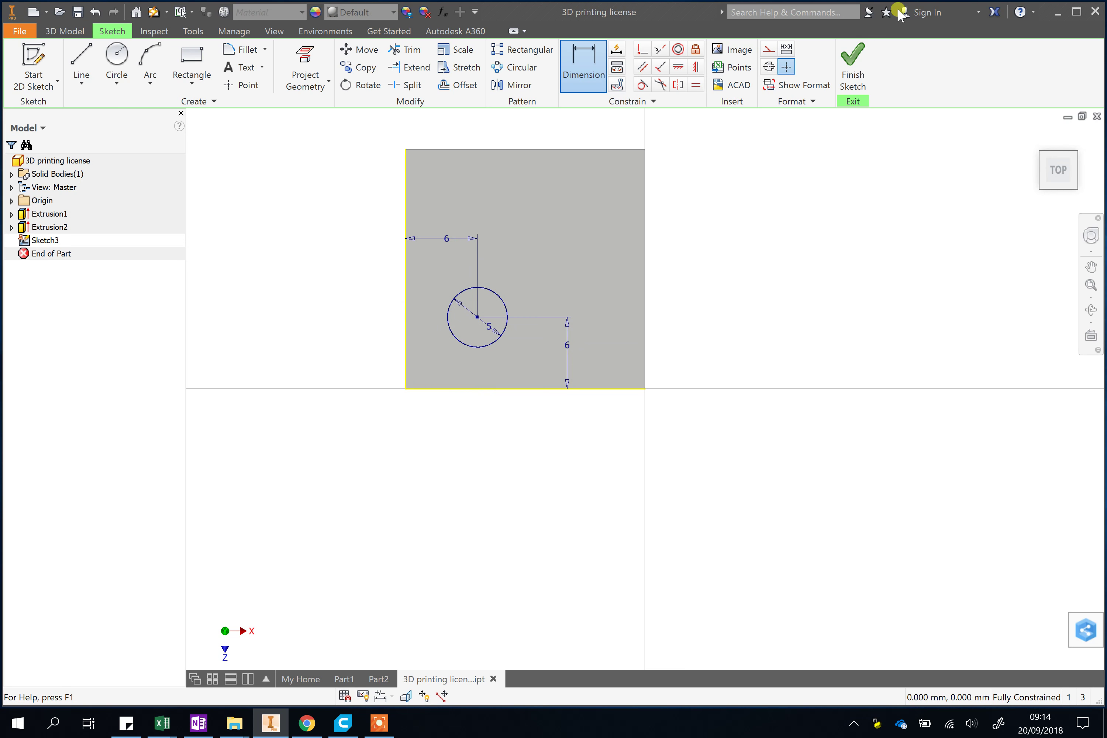
{"action": "left_click", "coordinate": [851, 72]}
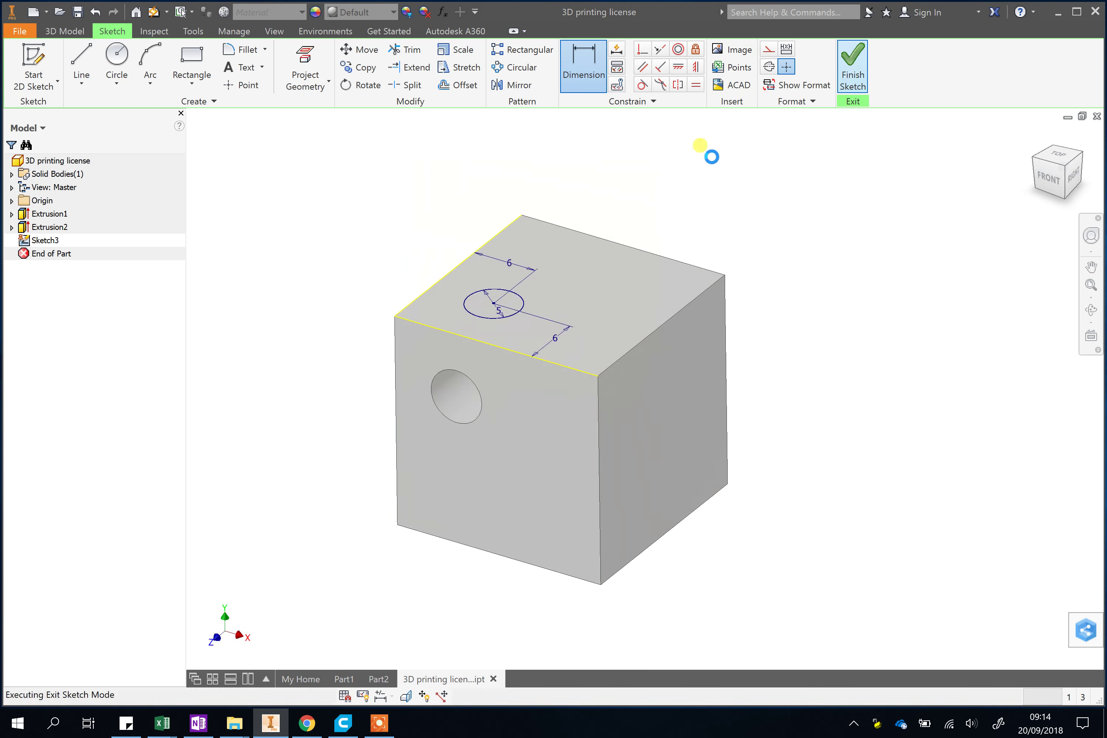
Extrude the 5 mm circle on the top face as a cut 8.5 mm deep into the cube.
{"action": "left_click", "coordinate": [83, 56]}
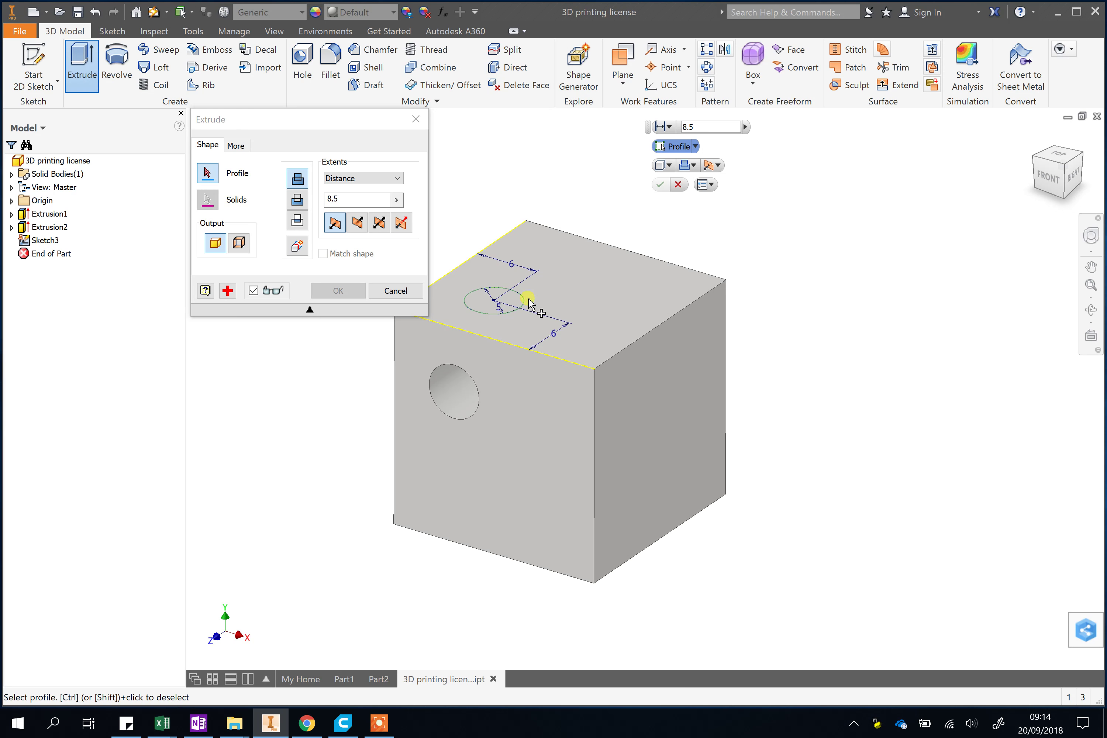
{"action": "left_click", "coordinate": [506, 300]}
{"action": "left_click", "coordinate": [300, 204]}
{"action": "mouse_move", "coordinate": [655, 407]}
{"action": "left_mouse_down"}
{"action": "mouse_move", "coordinate": [672, 400]}
{"action": "mouse_move", "coordinate": [548, 424]}
{"action": "mouse_move", "coordinate": [645, 403]}
{"action": "mouse_move", "coordinate": [672, 413]}
{"action": "mouse_move", "coordinate": [645, 425]}
{"action": "left_mouse_up"}
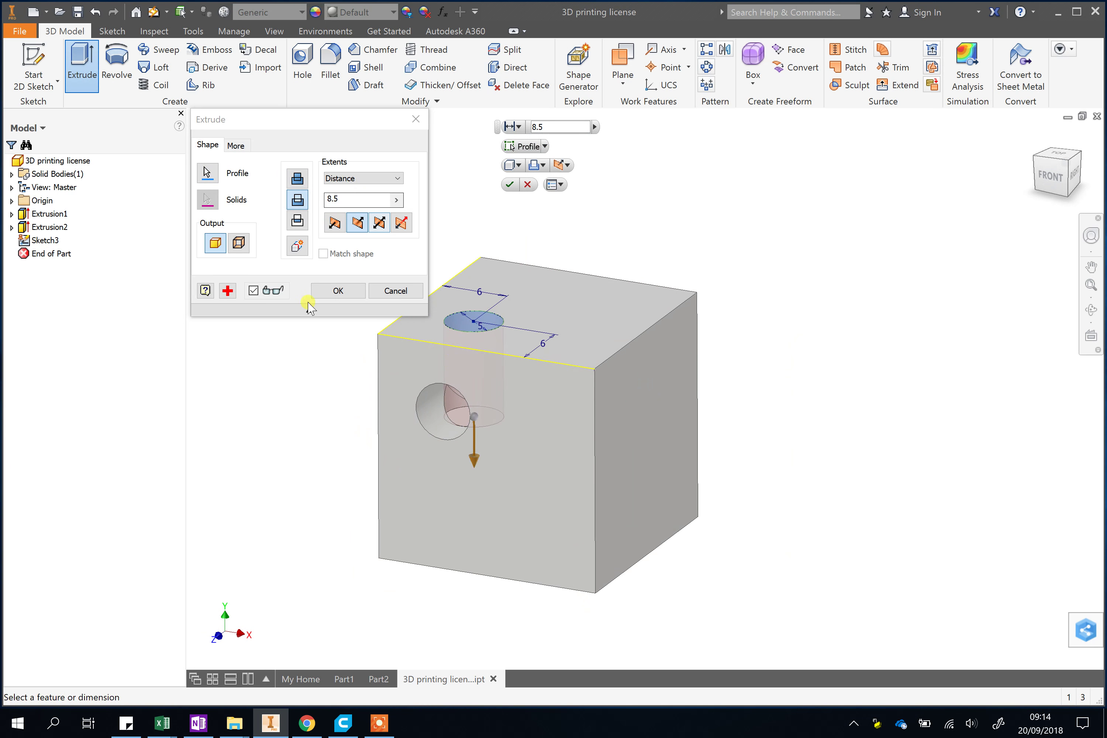
{"action": "left_click", "coordinate": [336, 291]}
{"action": "mouse_move", "coordinate": [642, 349]}
{"action": "left_mouse_down"}
{"action": "mouse_move", "coordinate": [615, 407]}
{"action": "mouse_move", "coordinate": [665, 403]}
{"action": "mouse_move", "coordinate": [675, 353]}
{"action": "mouse_move", "coordinate": [710, 351]}
{"action": "mouse_move", "coordinate": [655, 368]}
{"action": "mouse_move", "coordinate": [687, 375]}
{"action": "left_mouse_up"}
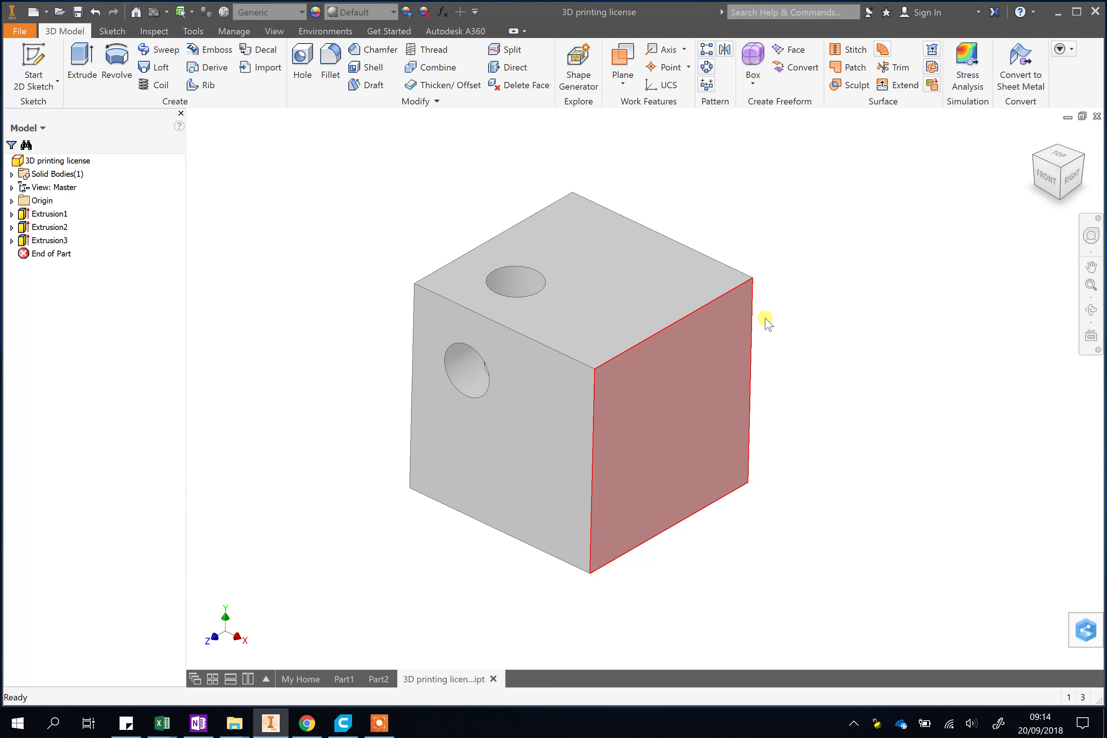
Examine the three extrusions and their sketches in the model history to see which geometry each one controls.
{"action": "mouse_move", "coordinate": [626, 379]}
{"action": "middle_mouse_down", "text": "shift"}
{"action": "mouse_move", "coordinate": [674, 407]}
{"action": "mouse_move", "coordinate": [605, 374]}
{"action": "middle_mouse_up", "text": "shift"}
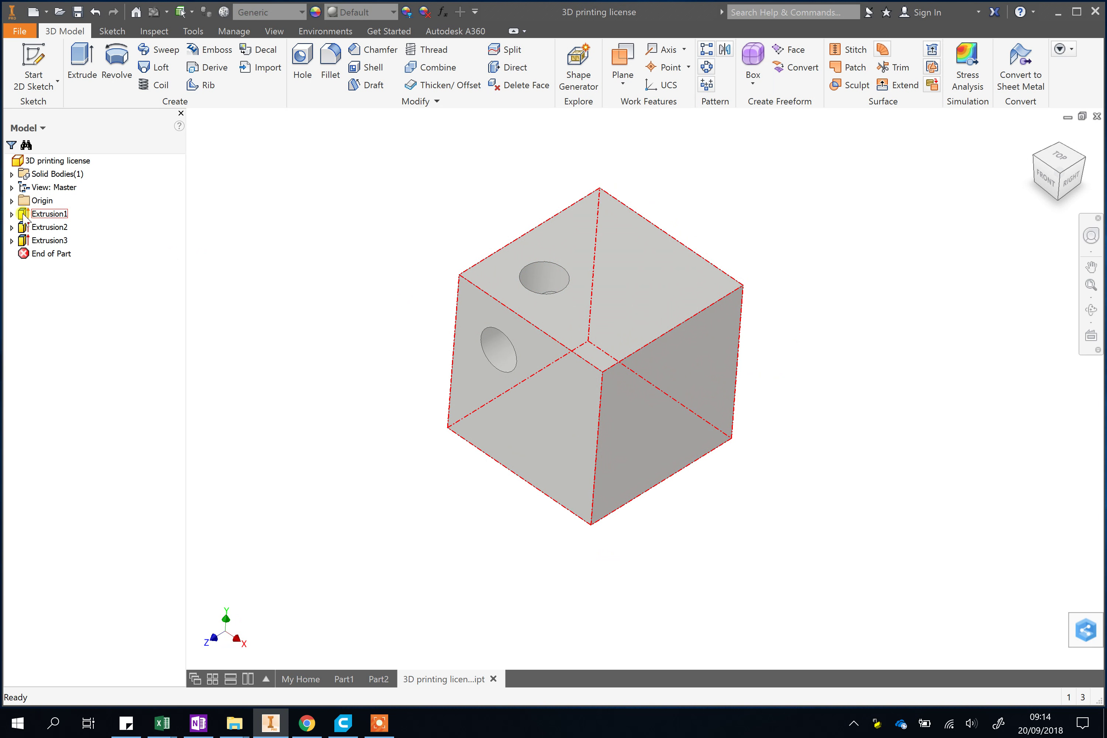
{"action": "left_click", "coordinate": [12, 215]}
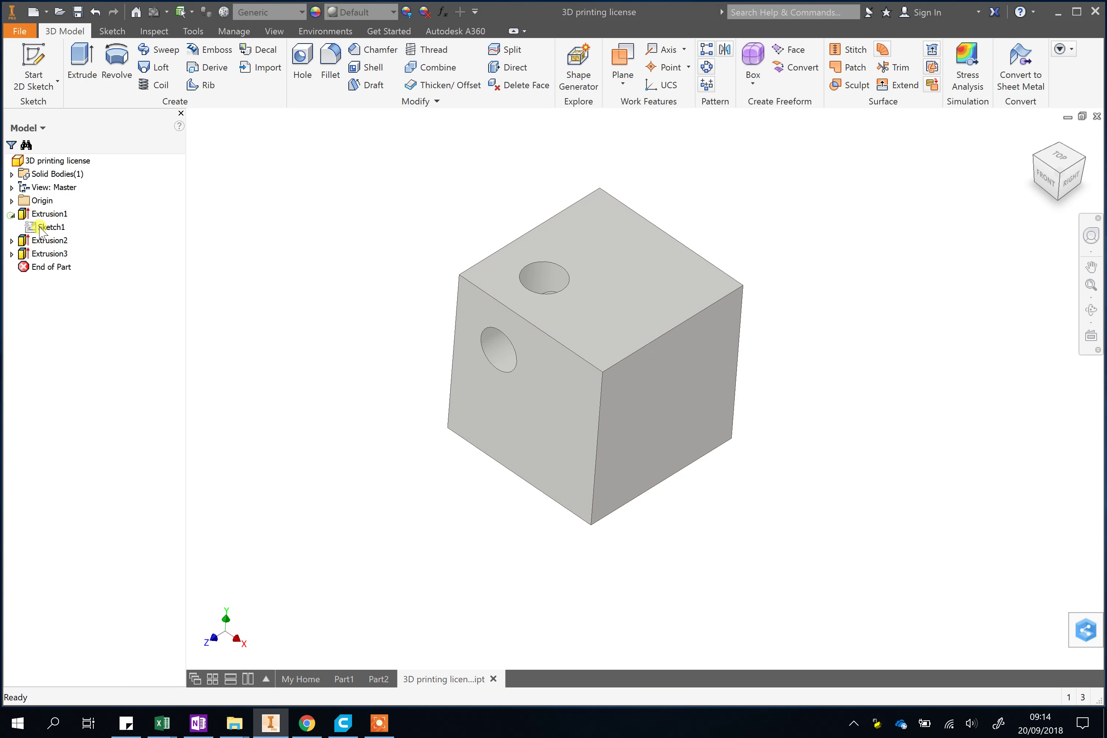
{"action": "left_click", "coordinate": [53, 228]}
{"action": "left_click", "coordinate": [62, 215]}
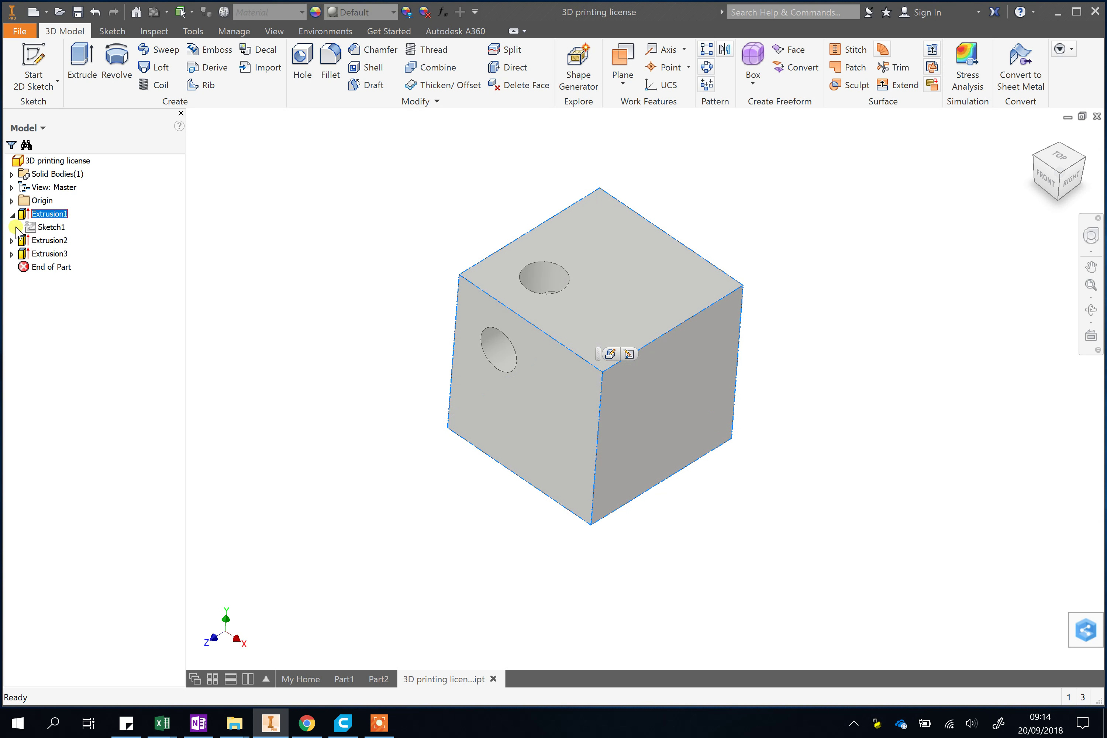
{"action": "left_click", "coordinate": [53, 227]}
{"action": "left_click", "coordinate": [42, 215]}
{"action": "left_click", "coordinate": [12, 241]}
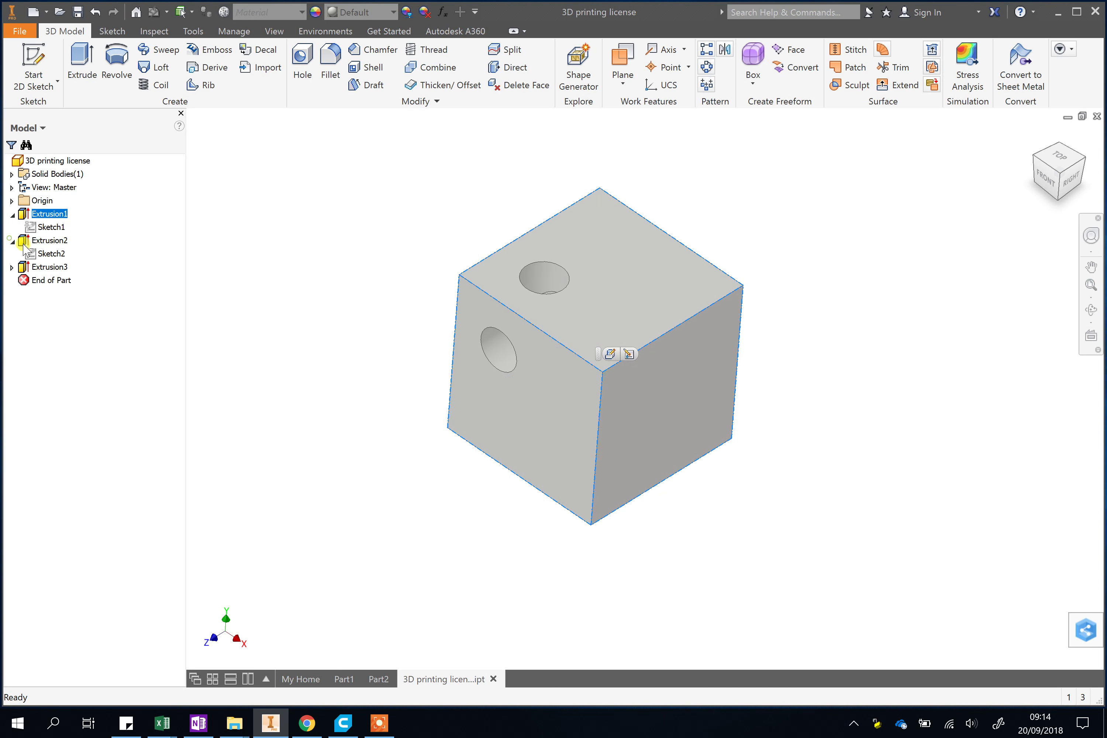
{"action": "left_click", "coordinate": [50, 253]}
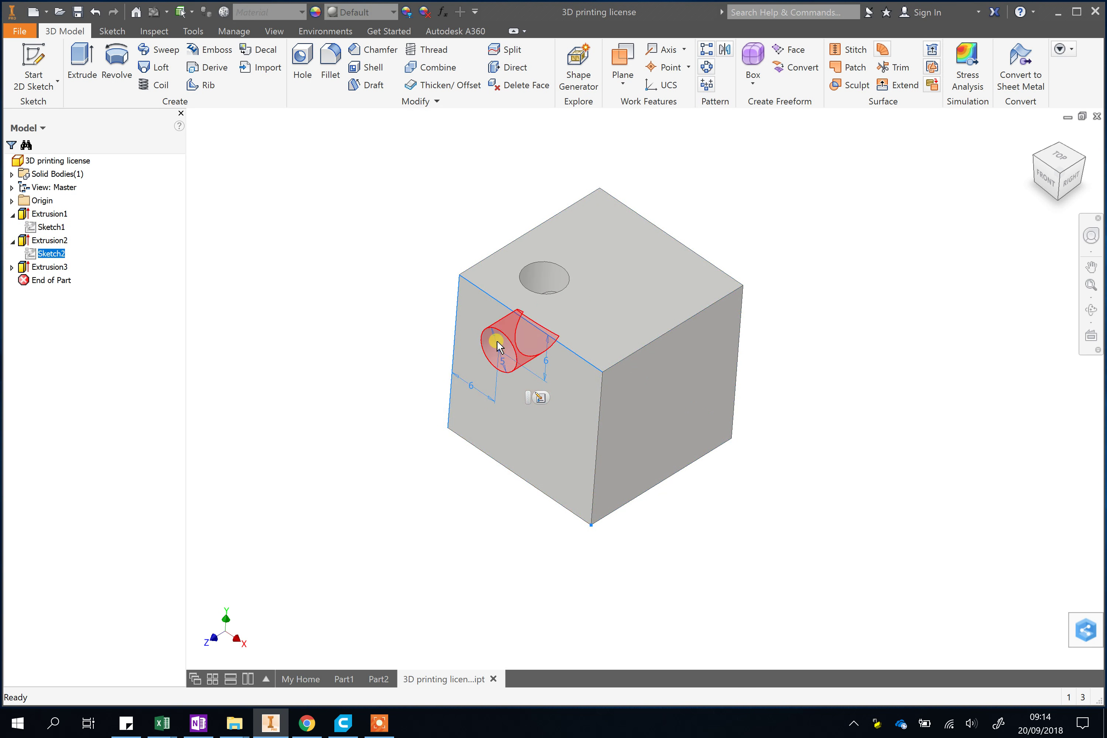
{"action": "left_click", "coordinate": [56, 241]}
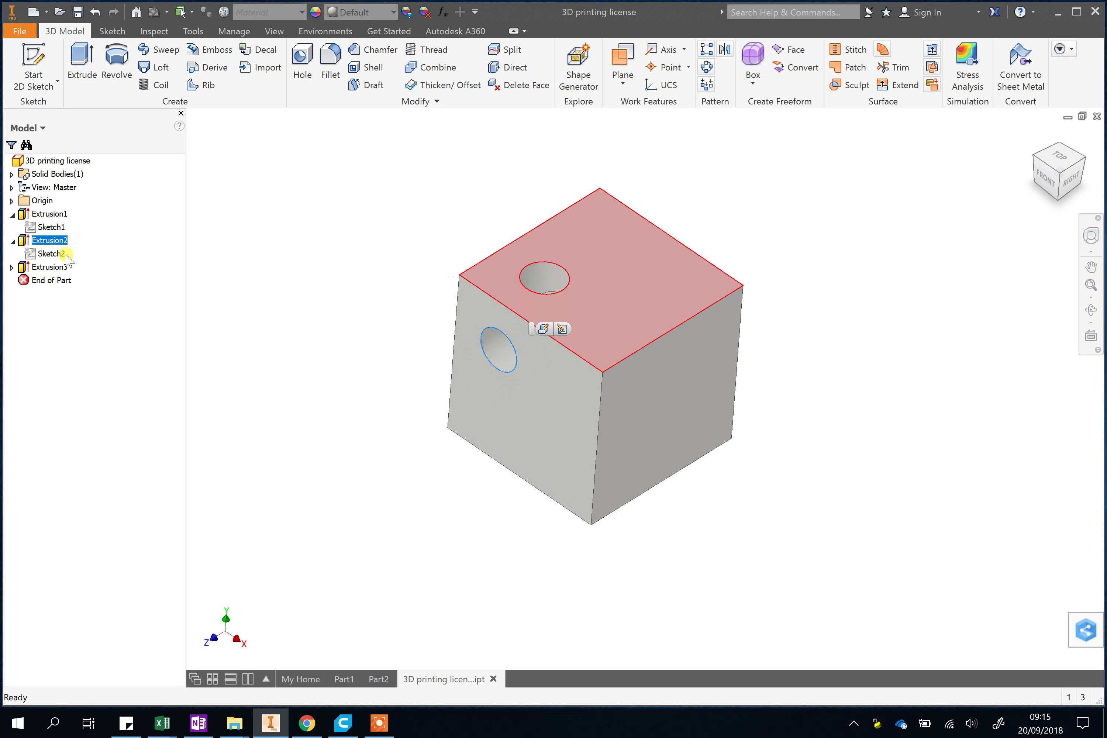
{"action": "left_click", "coordinate": [12, 266]}
{"action": "left_click", "coordinate": [11, 267]}
{"action": "left_click", "coordinate": [13, 246]}
{"action": "left_click", "coordinate": [16, 243]}
{"action": "left_click", "coordinate": [12, 241]}
{"action": "left_click", "coordinate": [12, 213]}
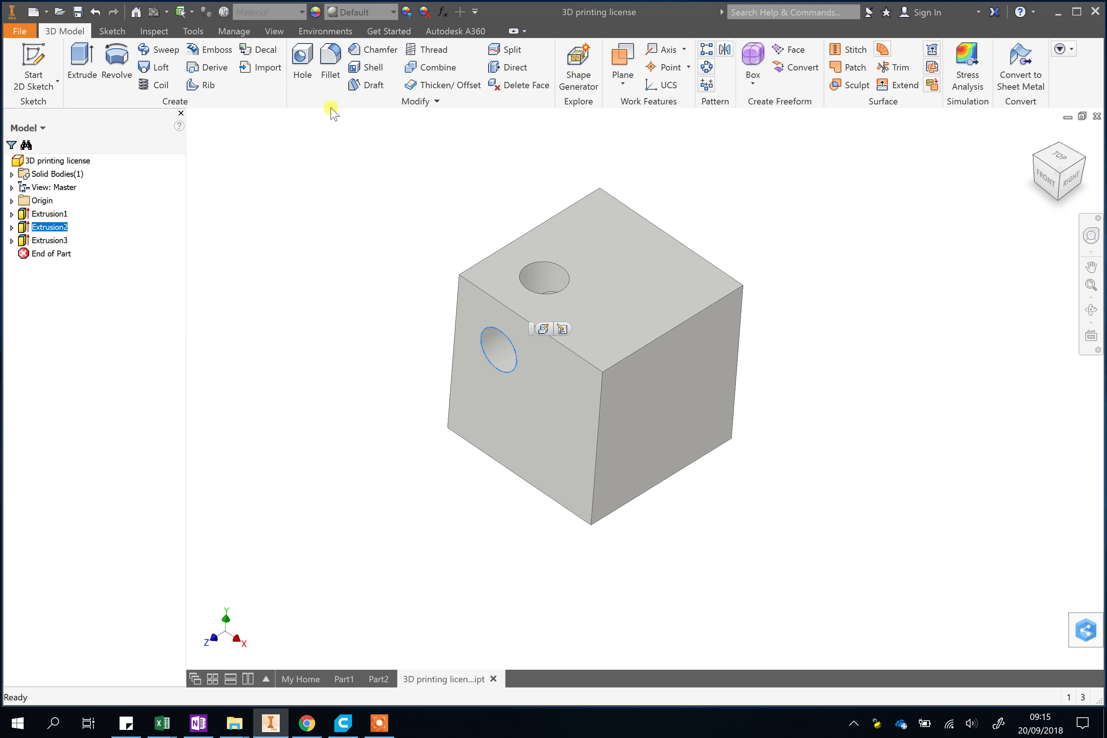
Start a fillet on the cube's top front edge with a 3 mm radius.
{"action": "left_click", "coordinate": [332, 60]}
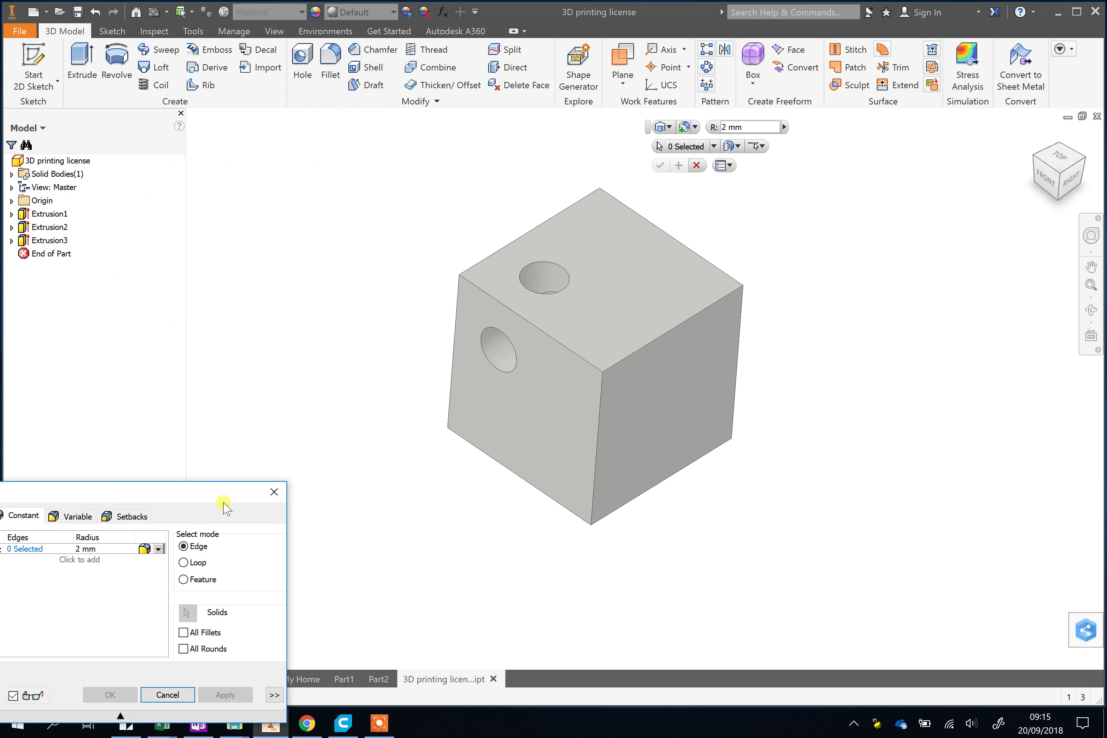
{"action": "left_click_drag", "start_coordinate": [218, 492], "coordinate": [308, 238]}
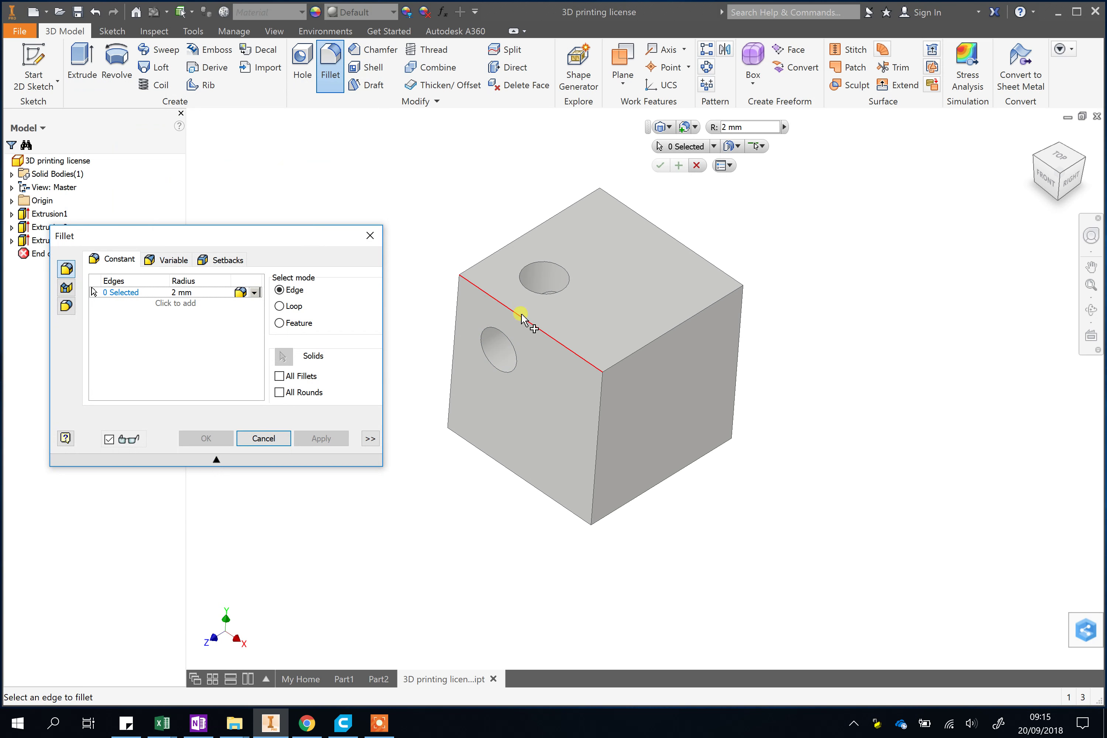
{"action": "left_click", "coordinate": [481, 293]}
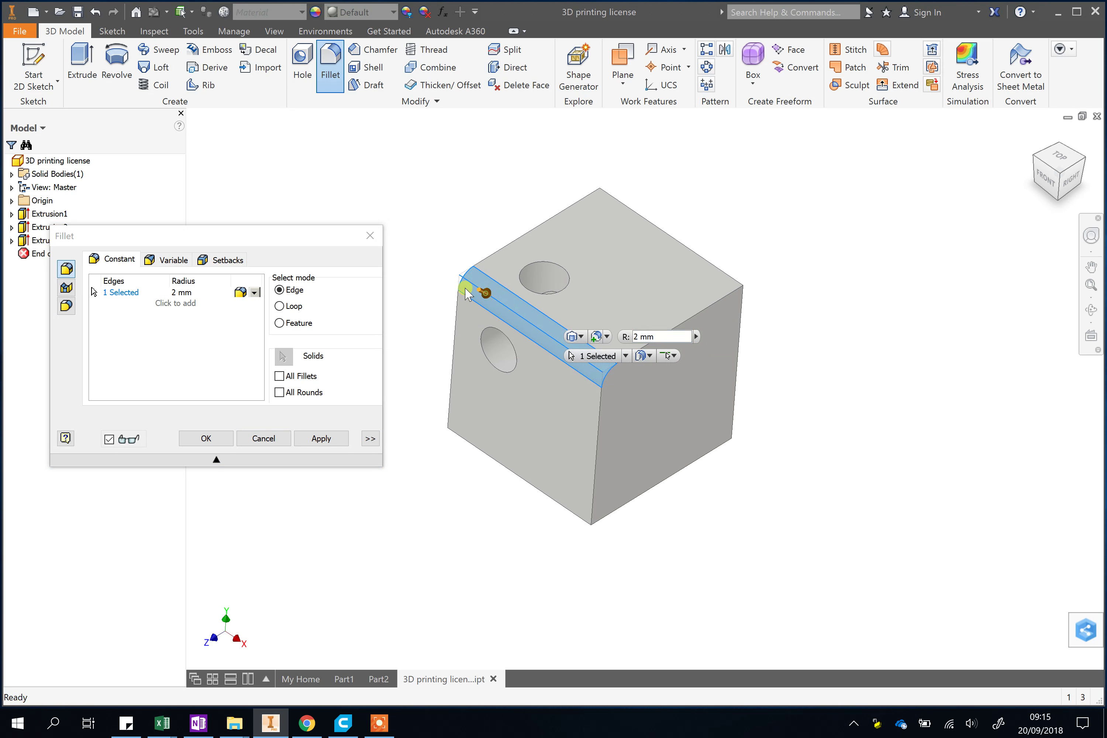
{"action": "mouse_move", "coordinate": [501, 301]}
{"action": "left_mouse_down"}
{"action": "mouse_move", "coordinate": [524, 314]}
{"action": "mouse_move", "coordinate": [491, 300]}
{"action": "left_mouse_up"}
{"action": "type", "text": "3"}
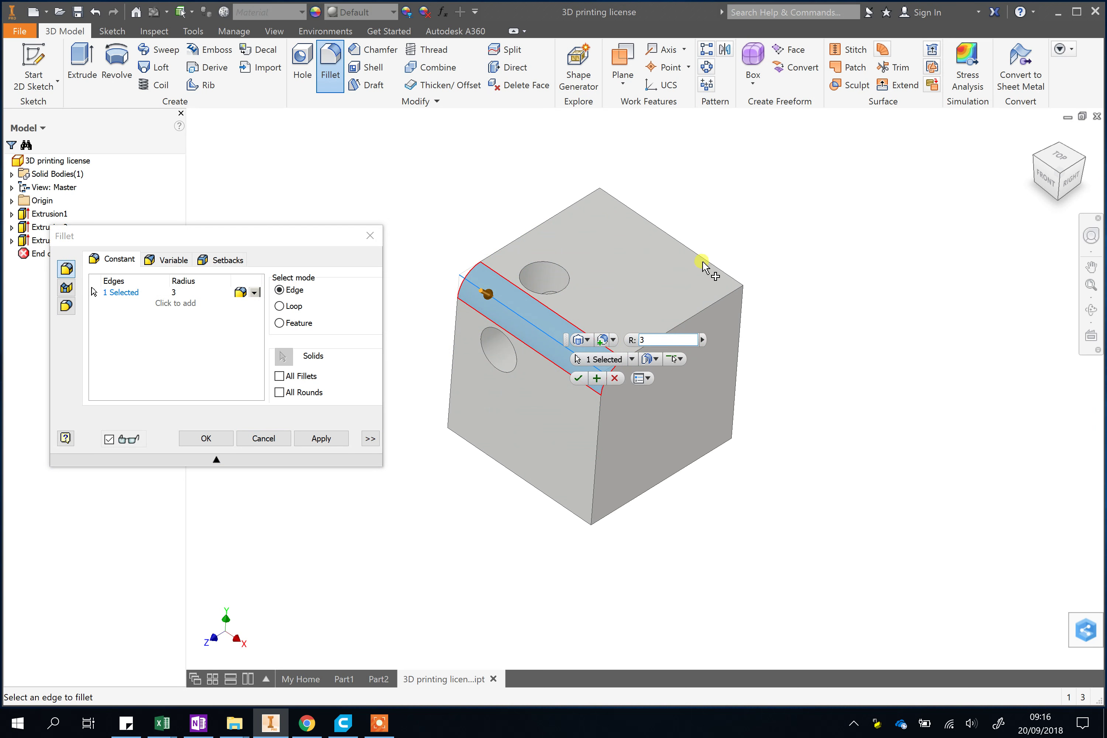
Switch the fillet's selection mode to Feature, pick the cube extrusion so all its edges are included, and apply it.
{"action": "left_click", "coordinate": [286, 306]}
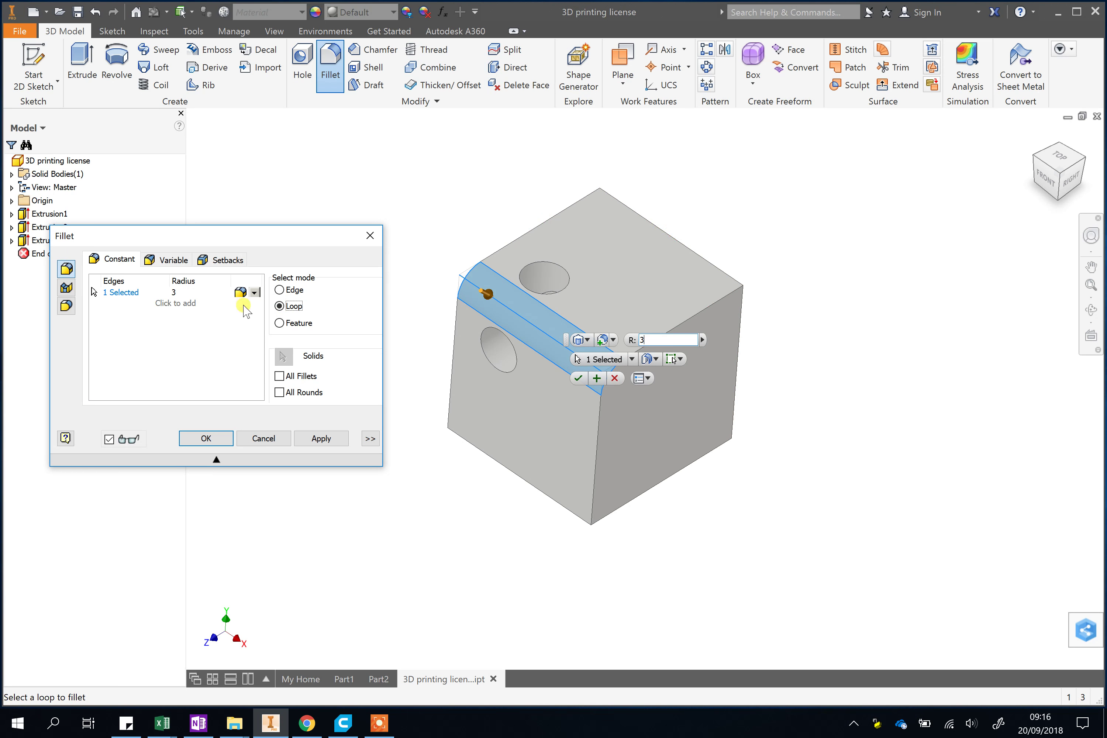
{"action": "left_click", "coordinate": [280, 323]}
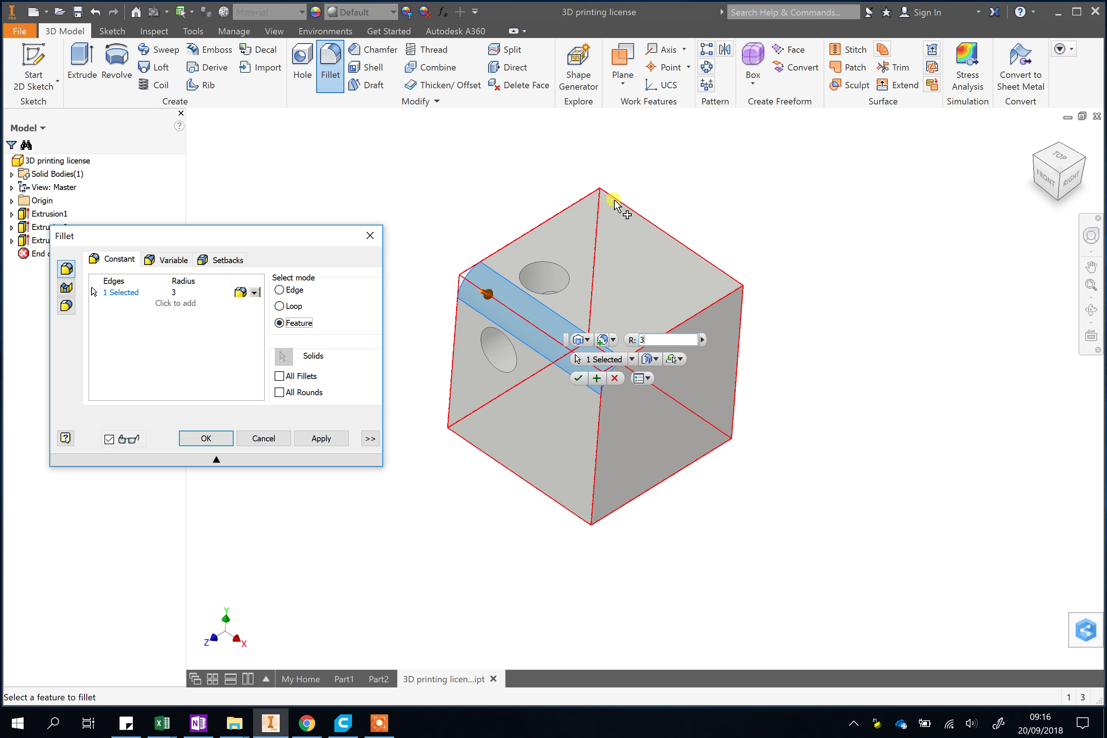
{"action": "left_click", "coordinate": [492, 279]}
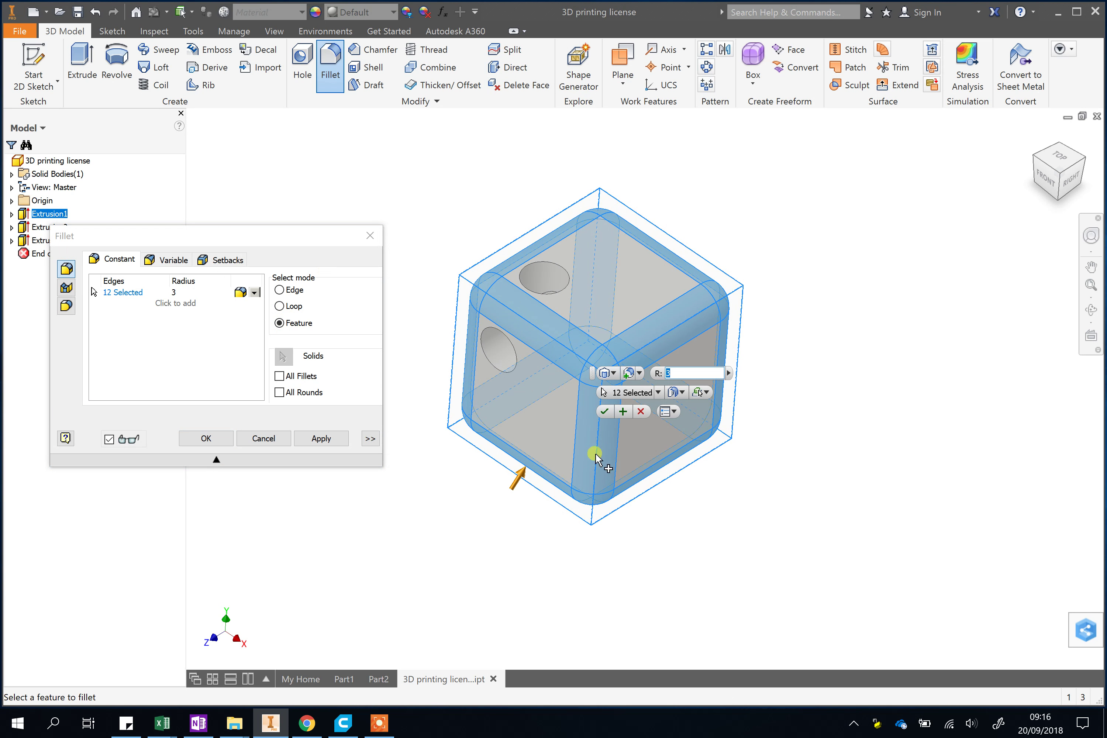
{"action": "left_click", "coordinate": [602, 412]}
Start a new sketch on the flat area of the cube's right face.
{"action": "middle_click_drag", "start_coordinate": [757, 416], "coordinate": [728, 398], "text": "shift"}
{"action": "middle_click_drag", "start_coordinate": [804, 410], "coordinate": [743, 389], "text": "shift"}
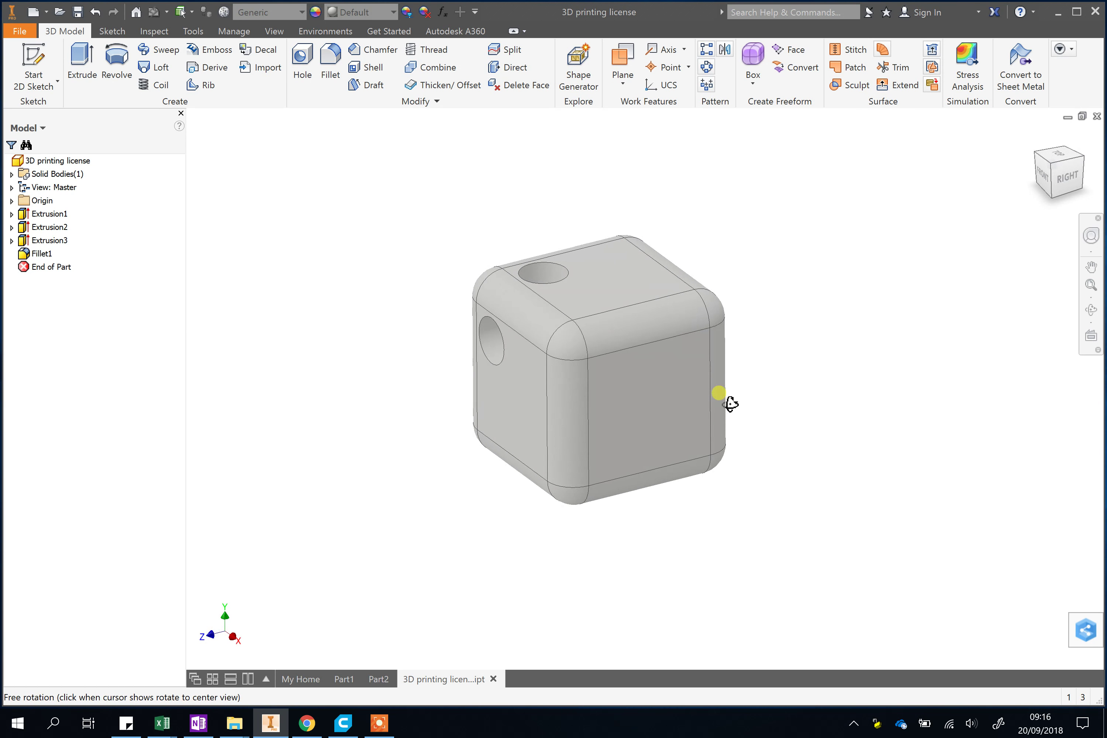
{"action": "middle_click_drag", "start_coordinate": [610, 414], "coordinate": [701, 407], "text": "shift"}
{"action": "middle_click_drag", "start_coordinate": [811, 403], "coordinate": [581, 502], "text": "shift"}
{"action": "middle_click_drag", "start_coordinate": [745, 453], "coordinate": [762, 389]}
{"action": "left_click", "coordinate": [36, 69]}
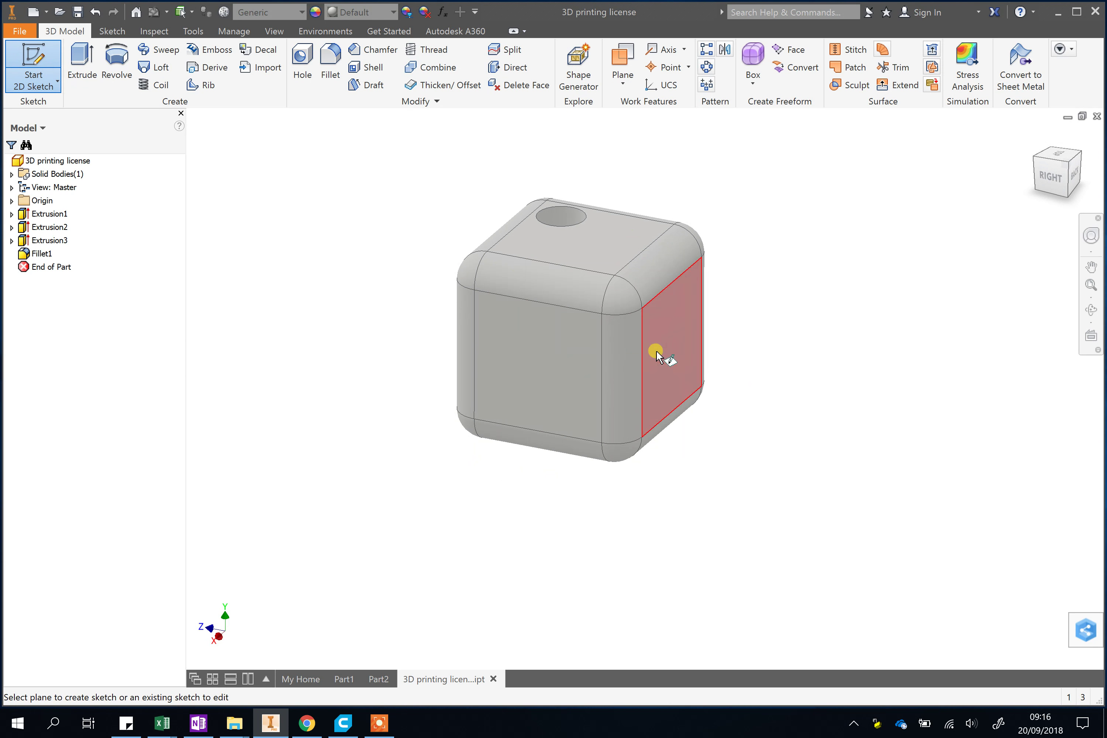
{"action": "middle_click_drag", "start_coordinate": [445, 434], "coordinate": [539, 338], "text": "shift"}
{"action": "middle_click_drag", "start_coordinate": [783, 430], "coordinate": [605, 284], "text": "shift"}
{"action": "left_click", "coordinate": [594, 313]}
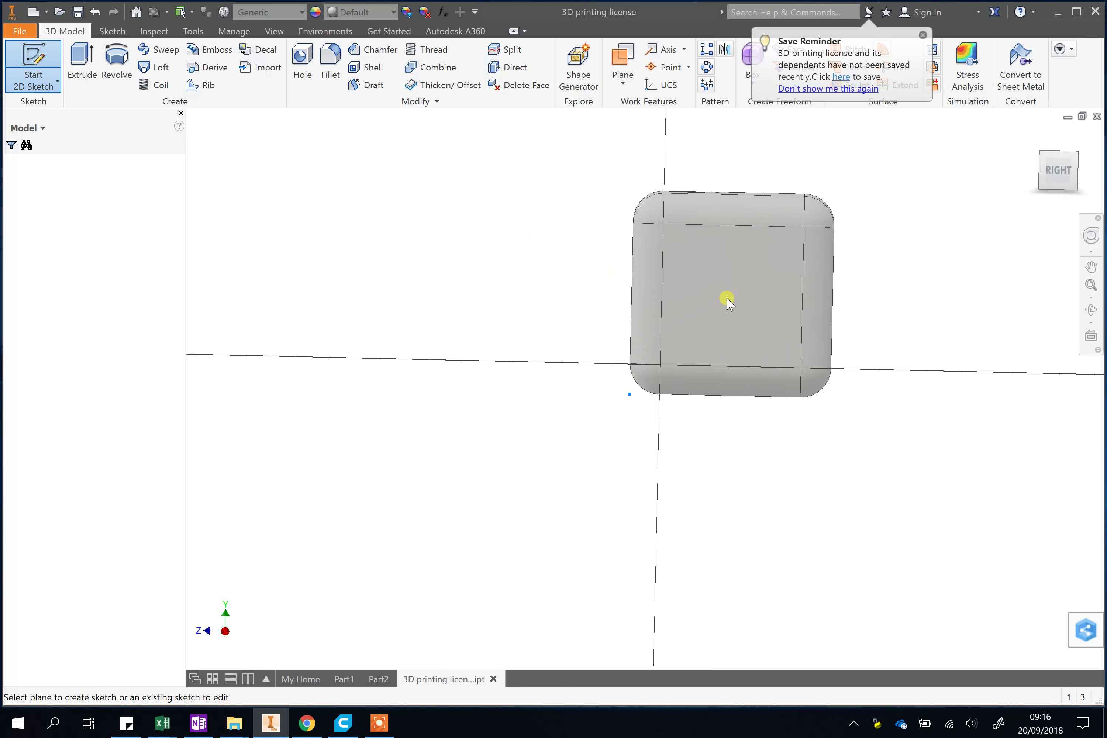
{"action": "middle_click_drag", "start_coordinate": [907, 265], "coordinate": [732, 332]}
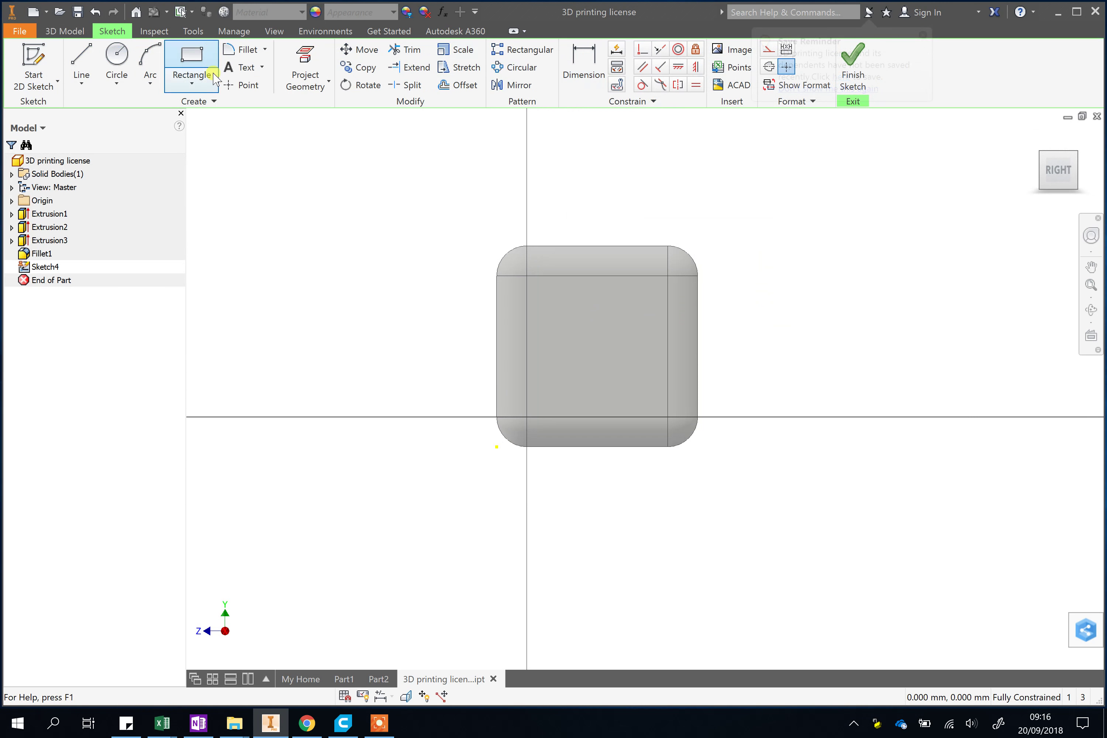
Add the letter R as bold Tahoma text, 12 mm high, on the right face.
{"action": "left_click", "coordinate": [238, 68]}
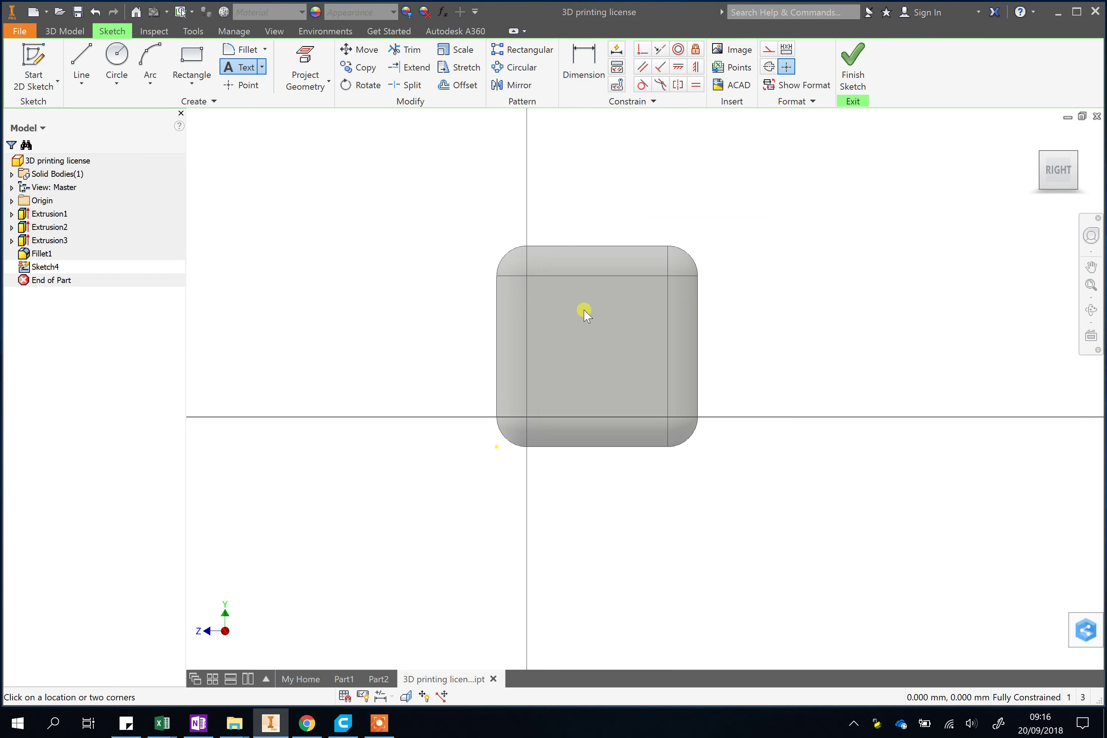
{"action": "left_click", "coordinate": [521, 307]}
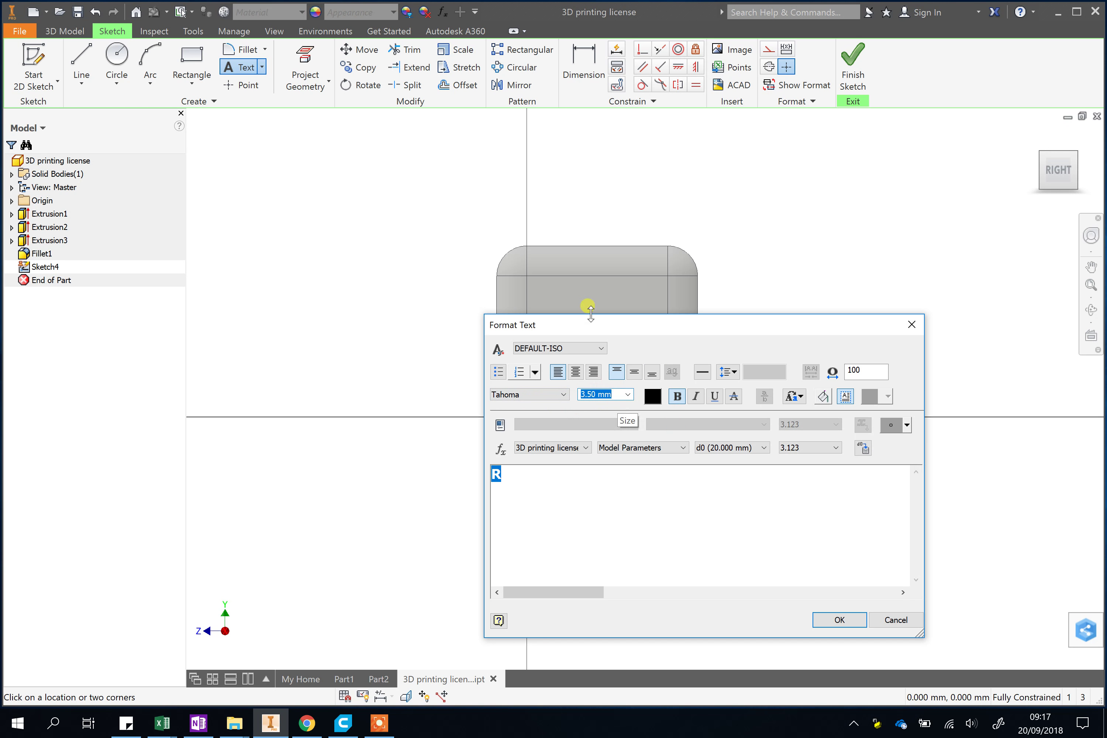
{"action": "left_click_drag", "start_coordinate": [624, 333], "coordinate": [801, 443]}
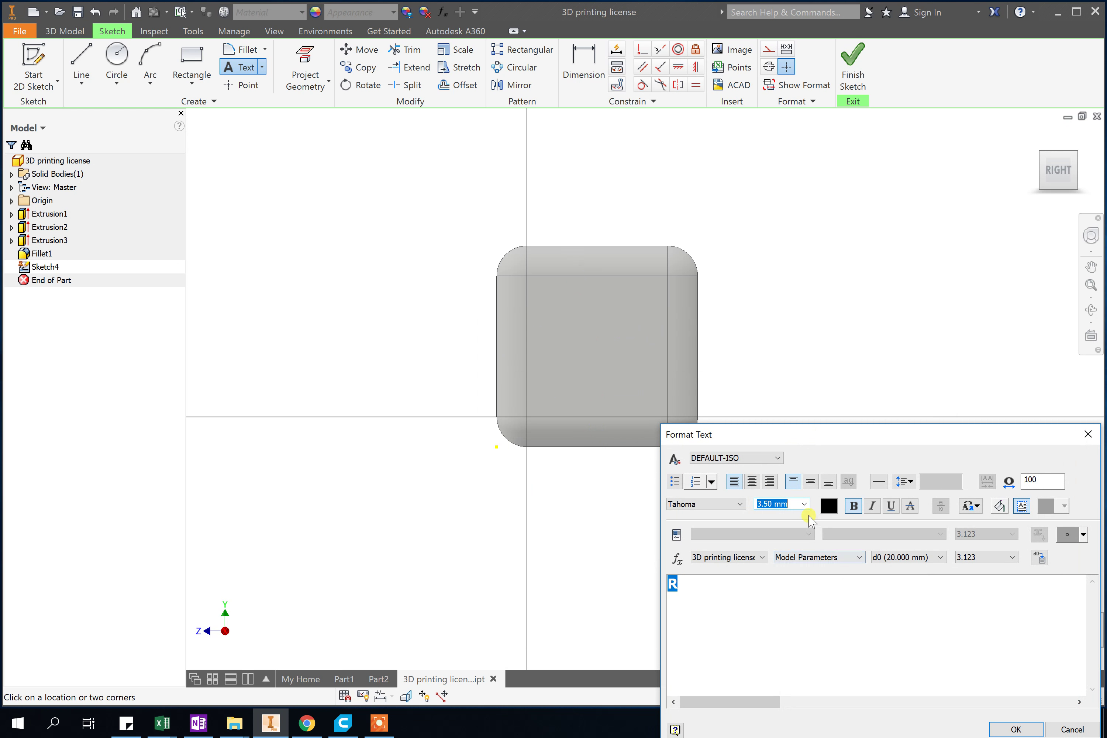
{"action": "left_click_drag", "start_coordinate": [834, 434], "coordinate": [834, 227]}
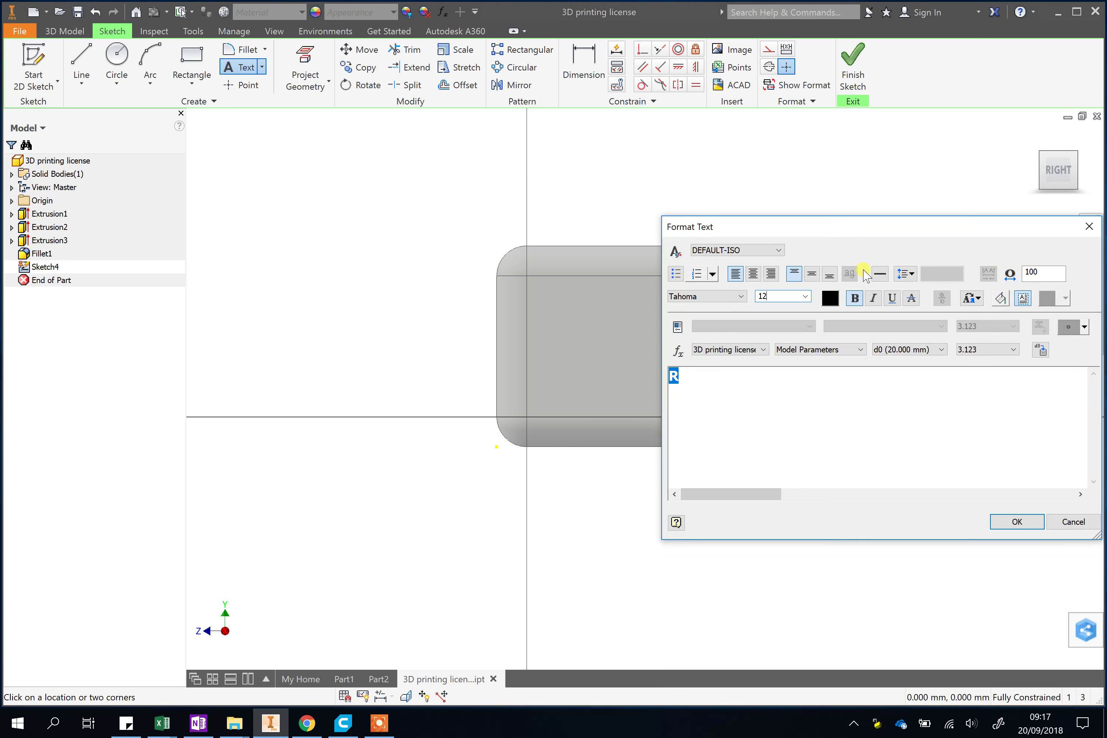
{"action": "left_click", "coordinate": [1017, 521]}
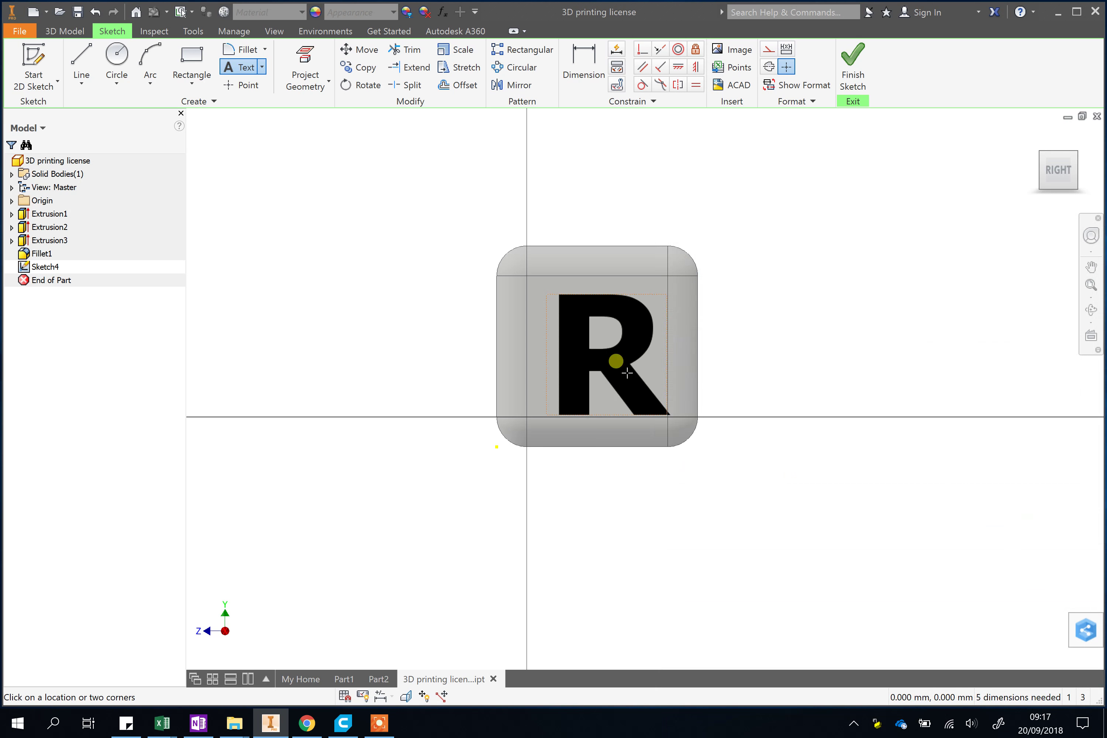
Leave the Text command and nudge the letter R slightly closer to the centre of the right face.
{"action": "right_click", "coordinate": [835, 355]}
{"action": "left_click", "coordinate": [882, 356]}
{"action": "left_click_drag", "start_coordinate": [614, 355], "coordinate": [607, 354]}
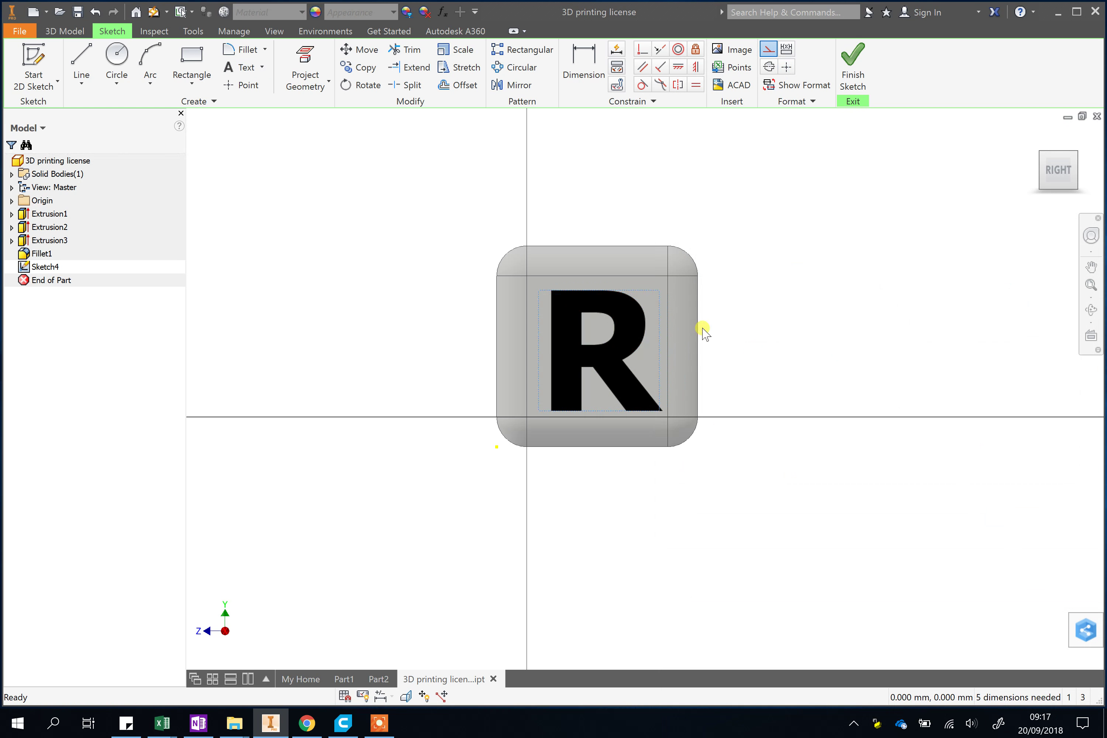
{"action": "scroll", "coordinate": [704, 328], "scroll_direction": "down", "scroll_amount": 4}
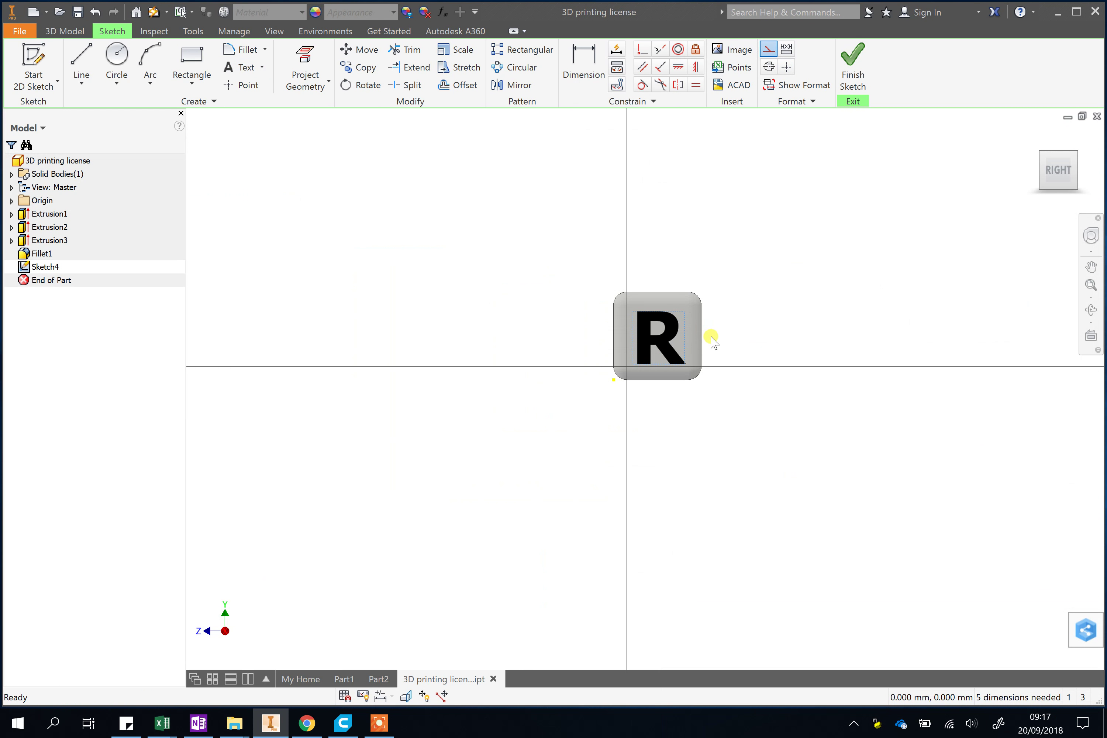
{"action": "scroll", "coordinate": [699, 353], "scroll_direction": "up", "scroll_amount": 5}
{"action": "scroll", "coordinate": [709, 356], "scroll_direction": "down", "scroll_amount": 2}
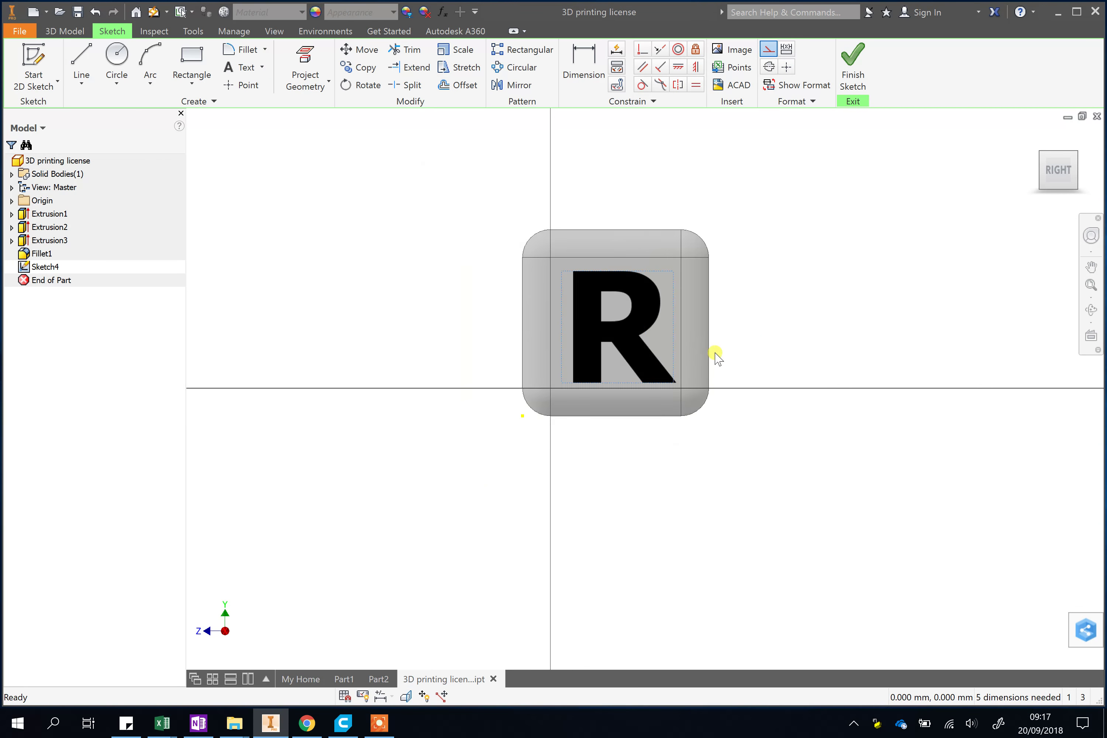
Shift the letter R across the right face towards the face's left edge.
{"action": "mouse_move", "coordinate": [751, 405]}
{"action": "middle_mouse_down", "text": "shift"}
{"action": "mouse_move", "coordinate": [704, 383]}
{"action": "mouse_move", "coordinate": [657, 334]}
{"action": "middle_mouse_up", "text": "shift"}
{"action": "mouse_move", "coordinate": [596, 329]}
{"action": "left_mouse_down"}
{"action": "mouse_move", "coordinate": [603, 348]}
{"action": "mouse_move", "coordinate": [601, 335]}
{"action": "left_mouse_up"}
{"action": "middle_click_drag", "start_coordinate": [713, 338], "coordinate": [812, 340], "text": "shift"}
{"action": "left_click_drag", "start_coordinate": [606, 340], "coordinate": [571, 342]}
{"action": "middle_click_drag", "start_coordinate": [800, 385], "coordinate": [753, 352], "text": "shift"}
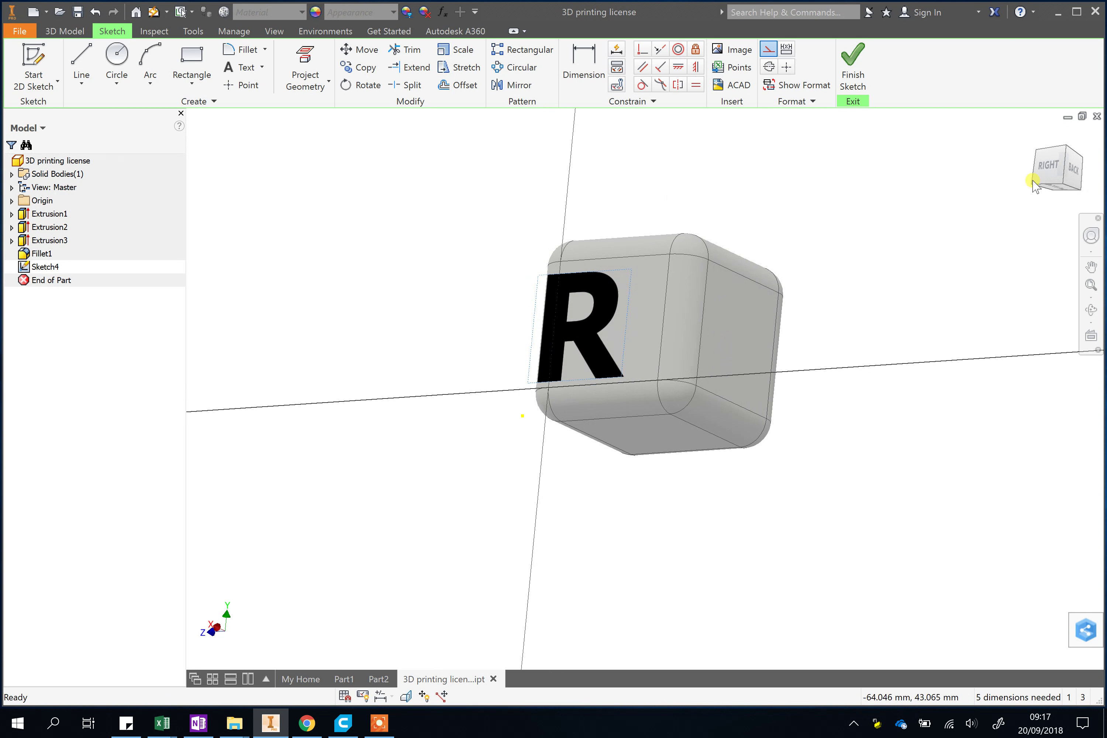
Look straight at the right face and move the letter R back to roughly its centre.
{"action": "left_click", "coordinate": [1049, 167]}
{"action": "left_click", "coordinate": [616, 450]}
{"action": "mouse_move", "coordinate": [601, 409]}
{"action": "left_mouse_down"}
{"action": "mouse_move", "coordinate": [668, 410]}
{"action": "mouse_move", "coordinate": [664, 400]}
{"action": "left_mouse_up"}
{"action": "middle_click_drag", "start_coordinate": [834, 401], "coordinate": [907, 387], "text": "shift"}
{"action": "left_click", "coordinate": [1068, 169]}
{"action": "left_click", "coordinate": [680, 379]}
{"action": "left_click", "coordinate": [644, 324]}
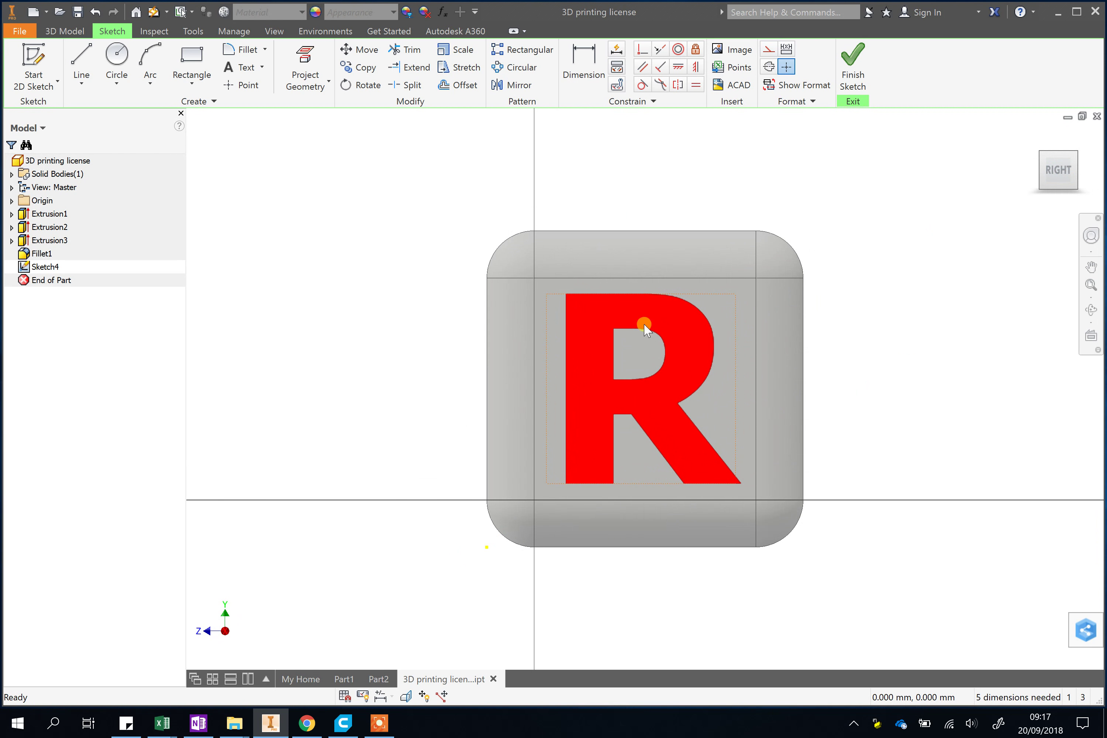
Finish the sketch and cut the letter R 2 mm deep into the cube with Extrude.
{"action": "left_click", "coordinate": [853, 62]}
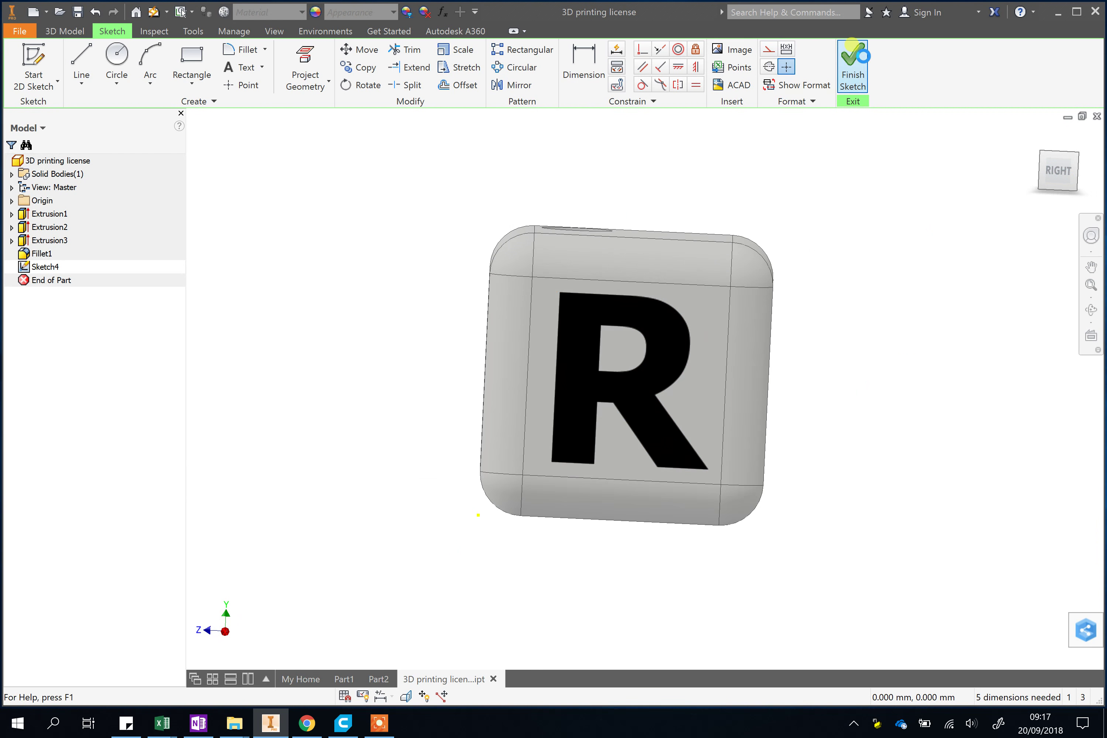
{"action": "middle_click_drag", "start_coordinate": [768, 410], "coordinate": [662, 391], "text": "shift"}
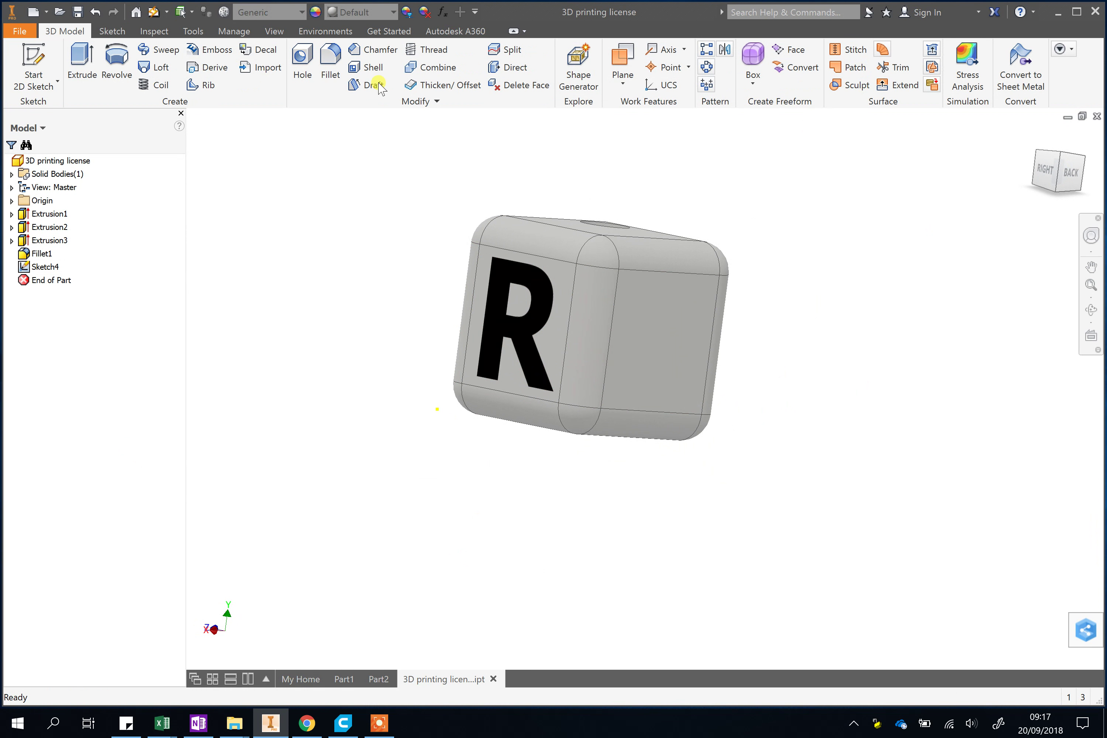
{"action": "left_click", "coordinate": [80, 63]}
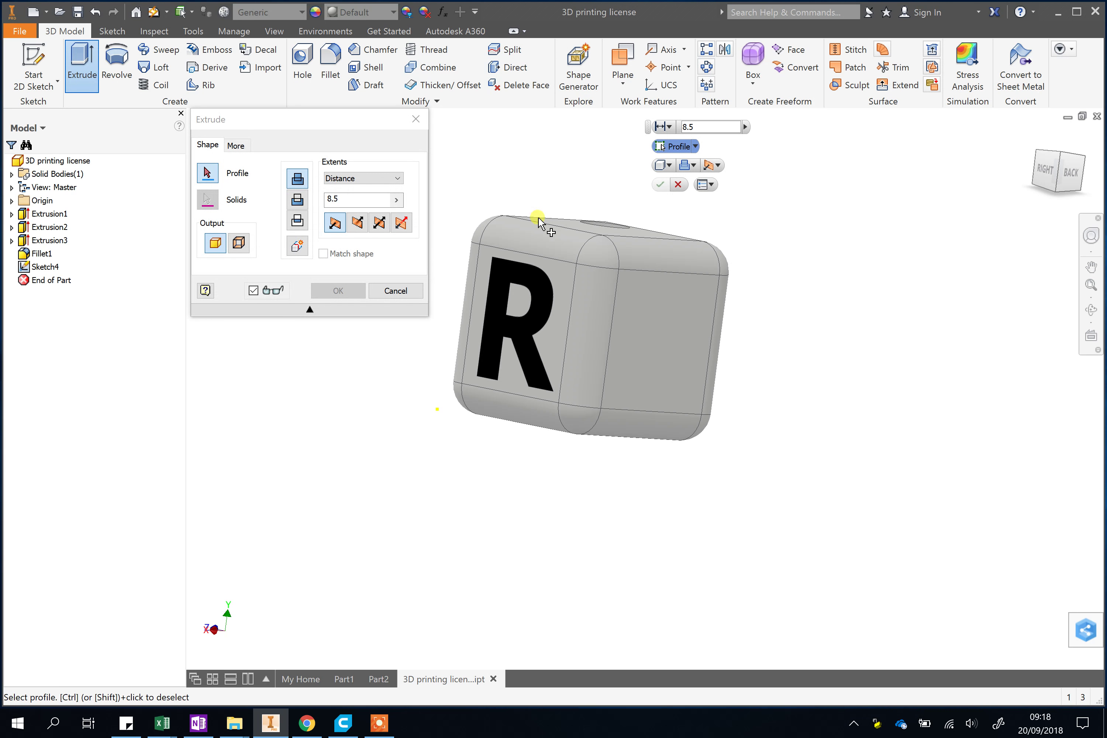
{"action": "left_click", "coordinate": [540, 292]}
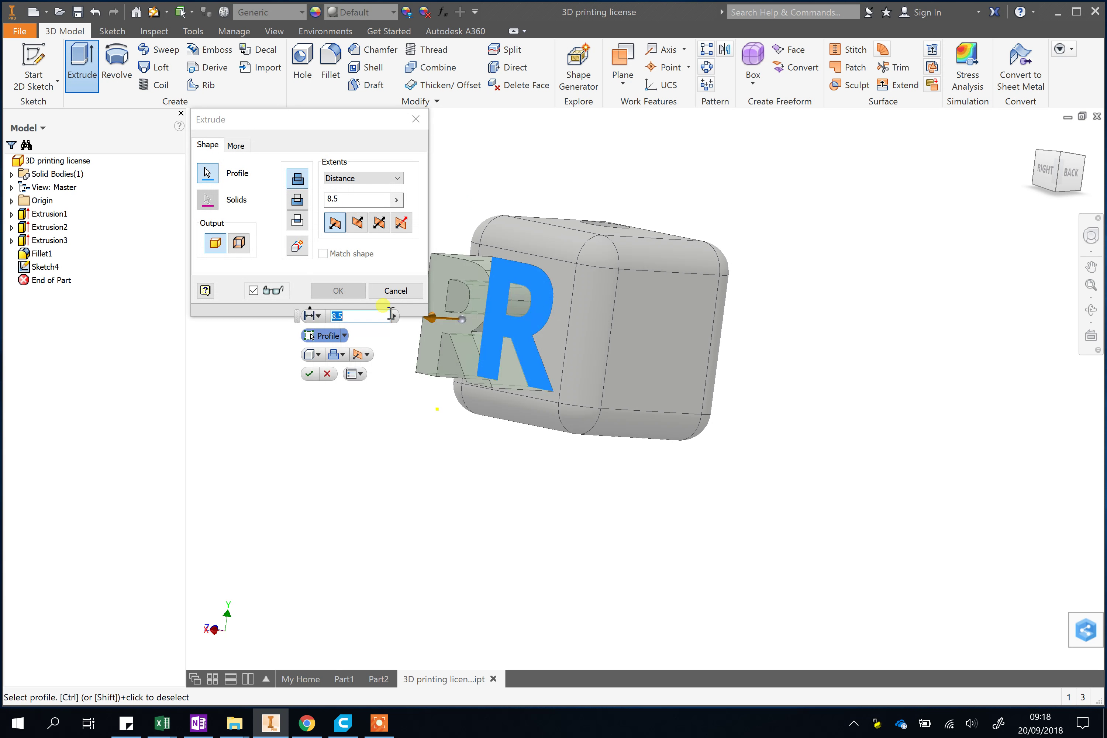
{"action": "left_click", "coordinate": [297, 199]}
{"action": "left_click", "coordinate": [357, 223]}
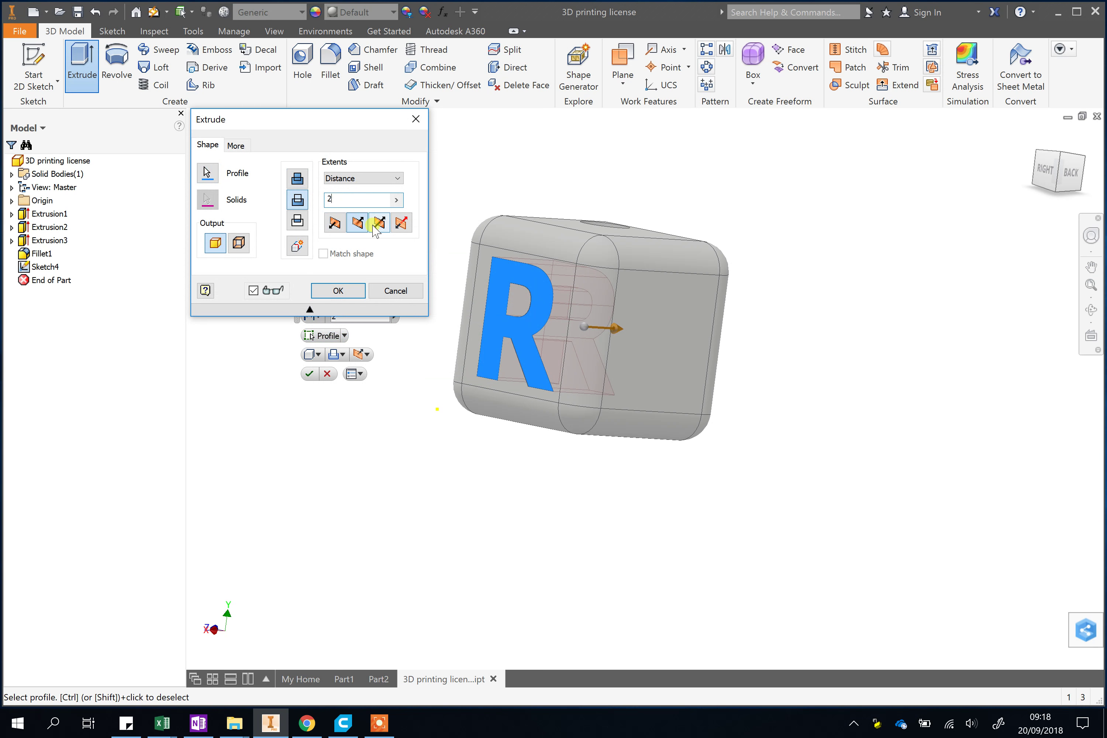
{"action": "left_click", "coordinate": [338, 290]}
Start a sketch on the cube's back face and add a bold Tahoma letter O, sized to match the R.
{"action": "middle_click_drag", "start_coordinate": [542, 449], "coordinate": [508, 468], "text": "shift"}
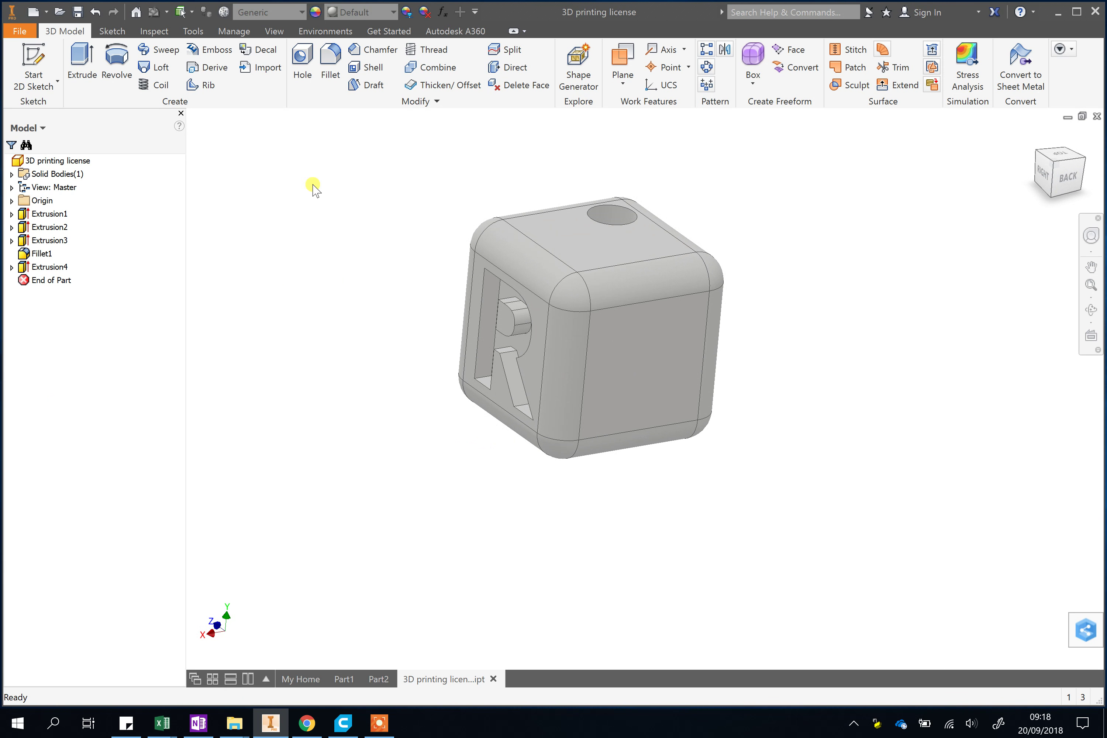
{"action": "left_click", "coordinate": [52, 66]}
{"action": "left_click", "coordinate": [649, 340]}
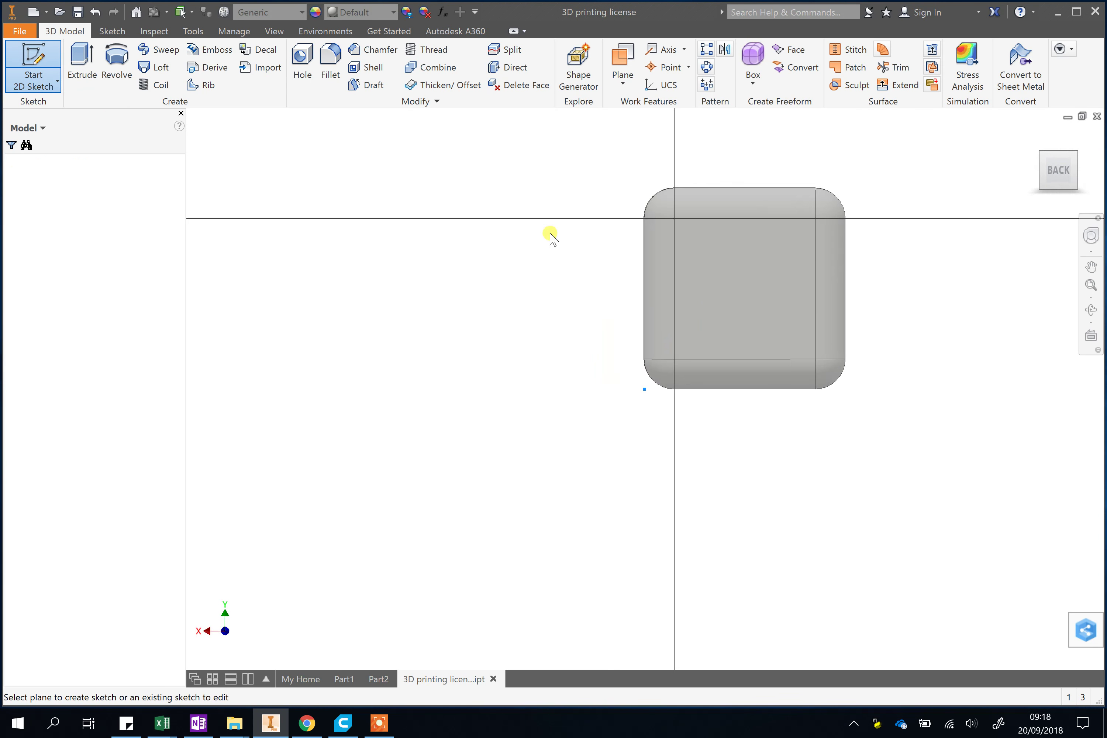
{"action": "left_click", "coordinate": [241, 68]}
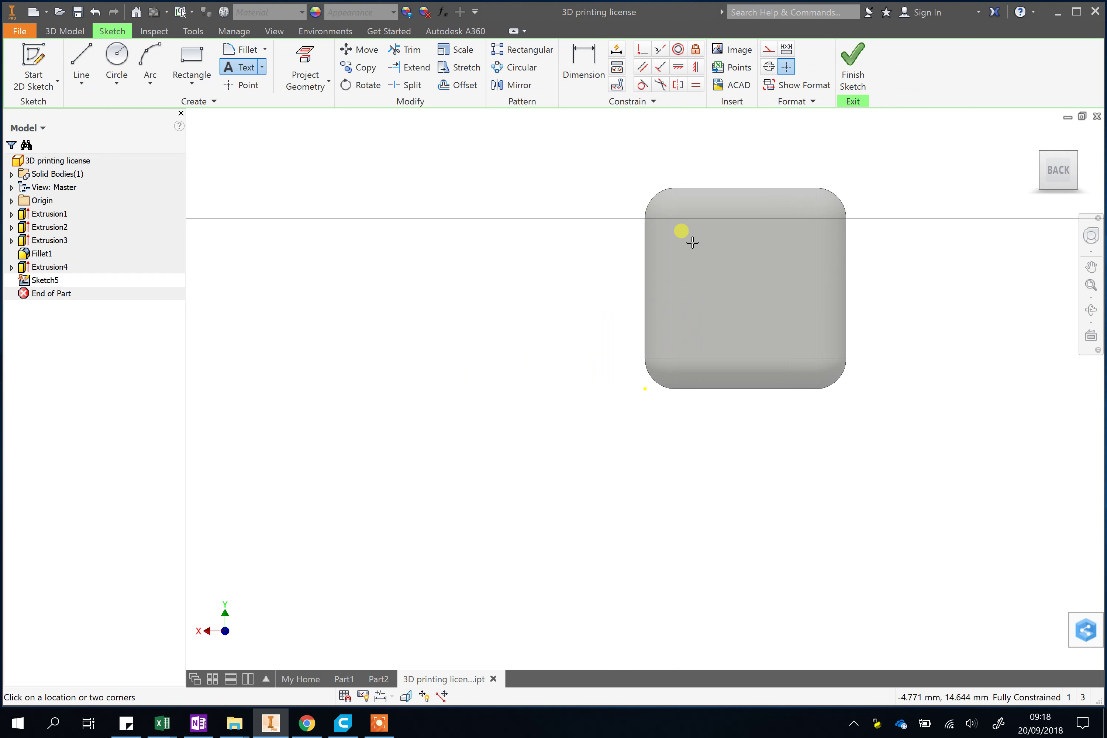
{"action": "left_click", "coordinate": [717, 283]}
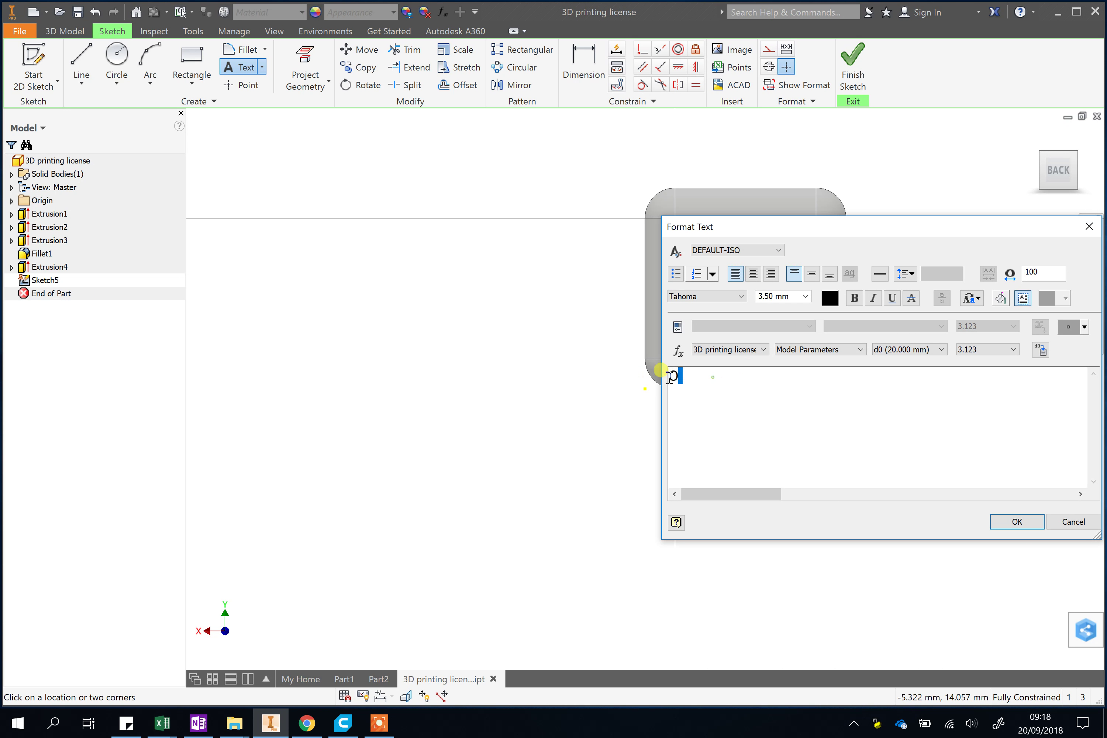
{"action": "key", "text": "ctrl+b"}
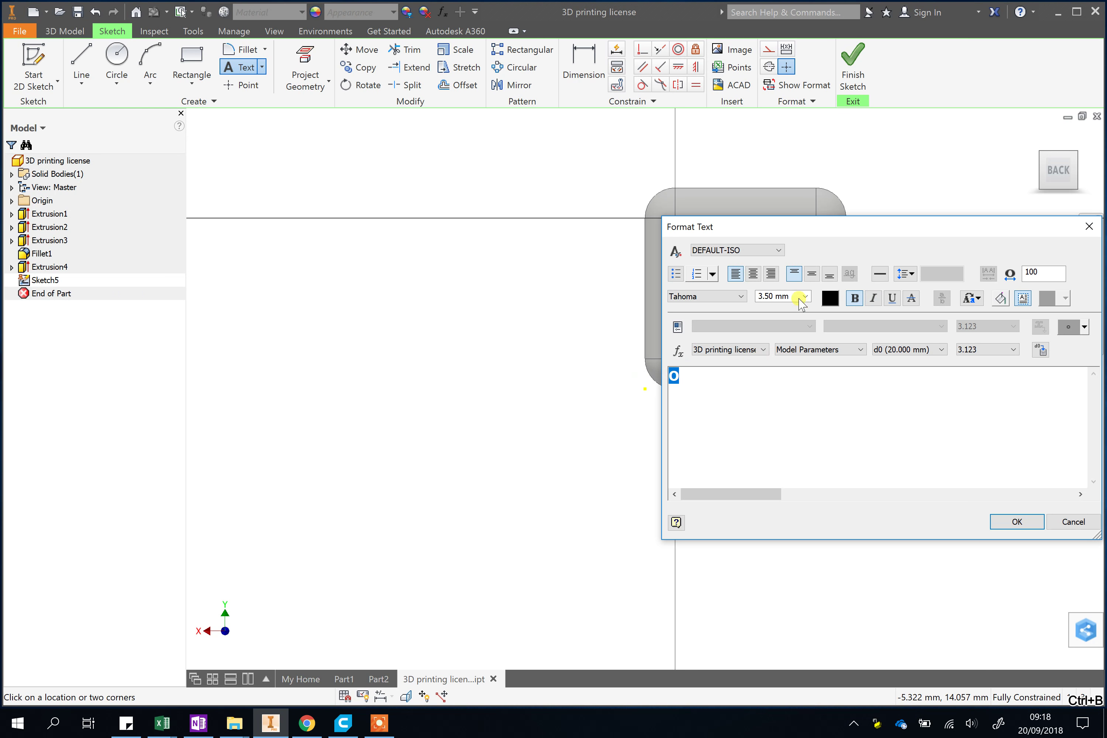
{"action": "left_click", "coordinate": [1016, 522]}
Leave the Text command and move the letter O to roughly the centre of the back face.
{"action": "right_click", "coordinate": [961, 302]}
{"action": "left_click", "coordinate": [843, 305]}
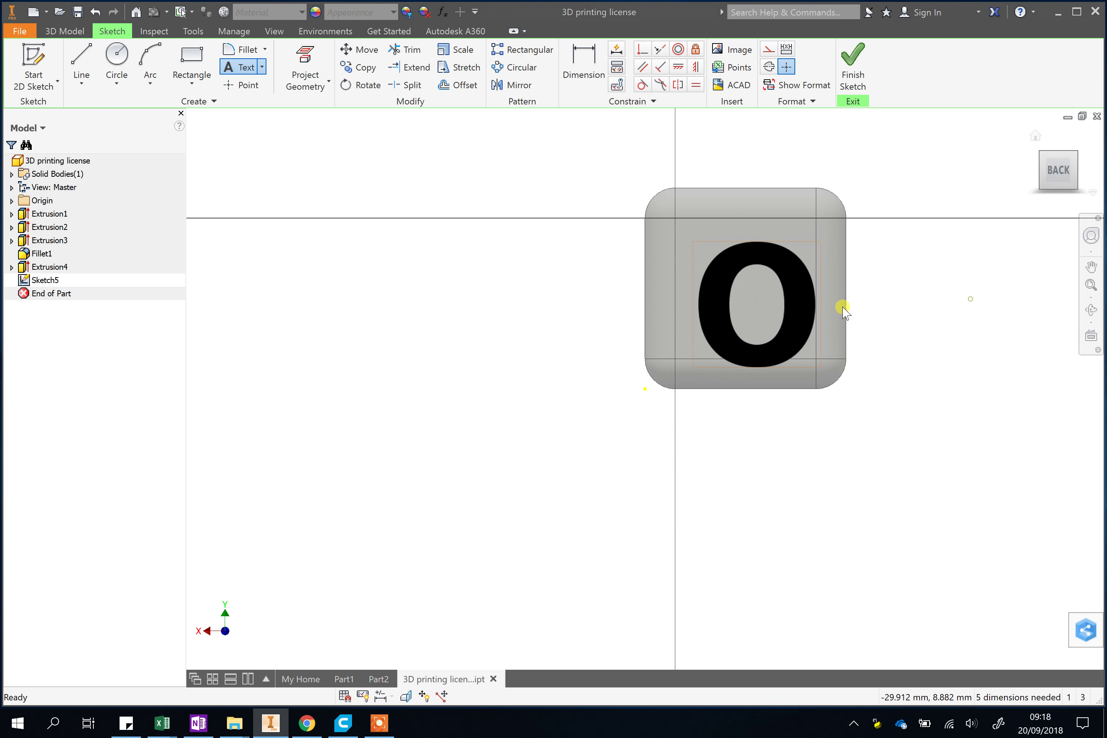
{"action": "left_click_drag", "start_coordinate": [796, 281], "coordinate": [787, 264]}
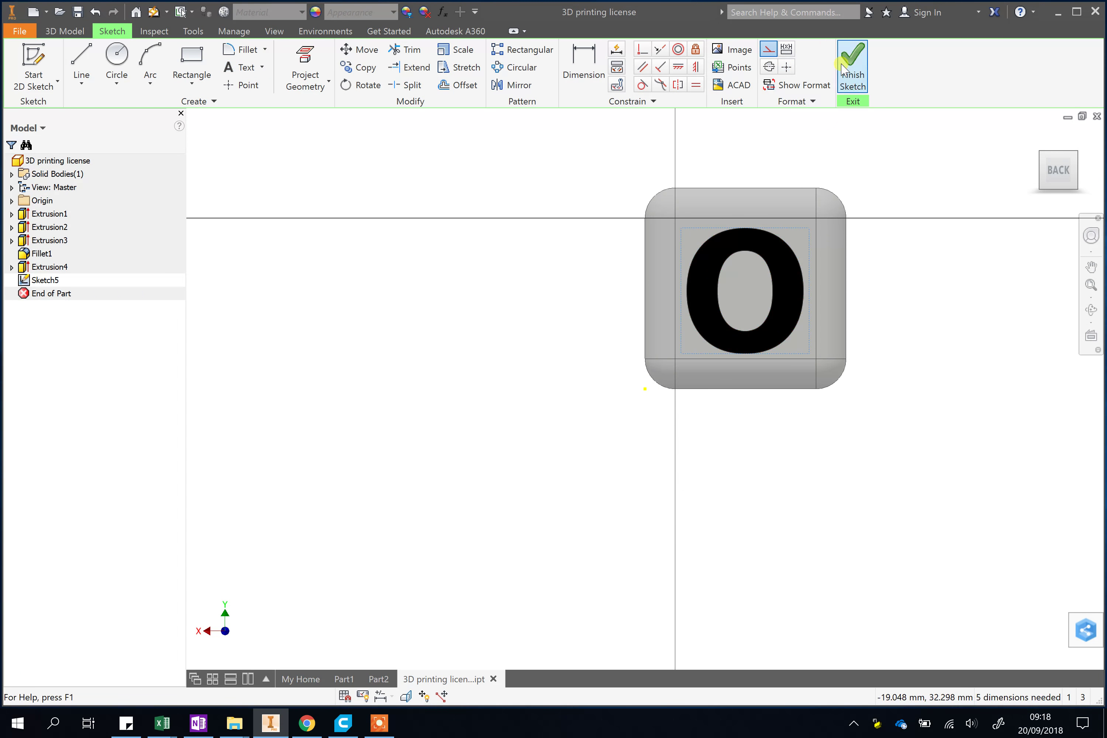
Finish the sketch and cut the letter O 2 mm deep into the back face with Extrude.
{"action": "left_click", "coordinate": [839, 47]}
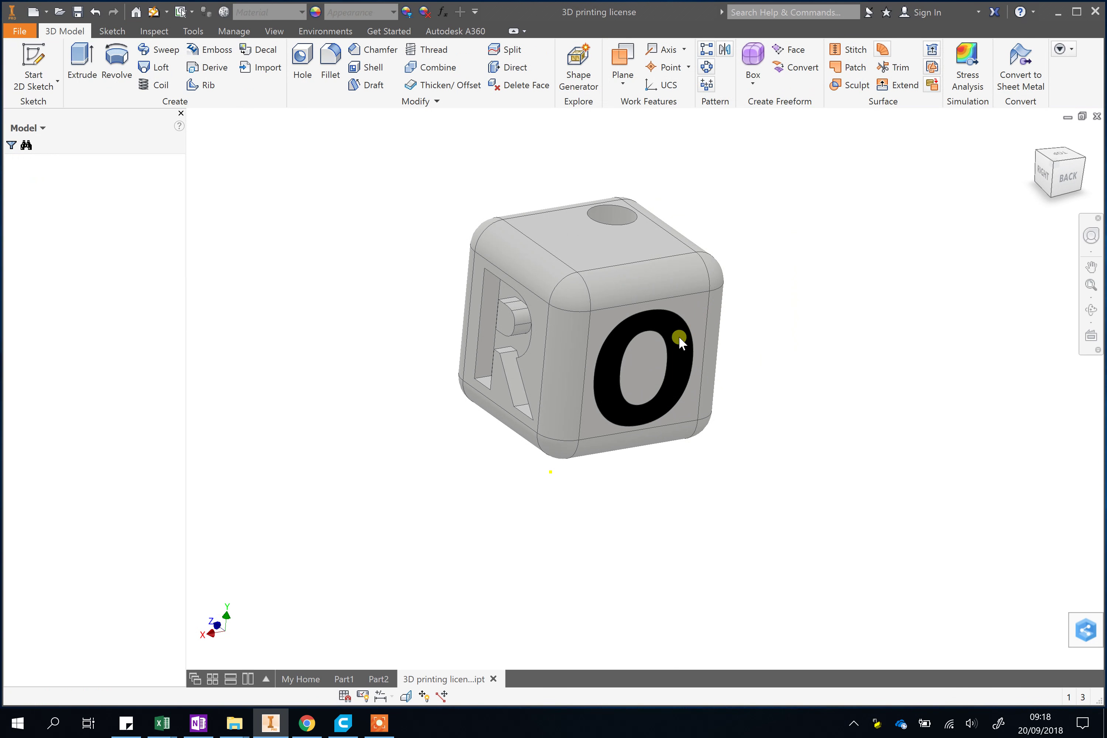
{"action": "left_click", "coordinate": [393, 292]}
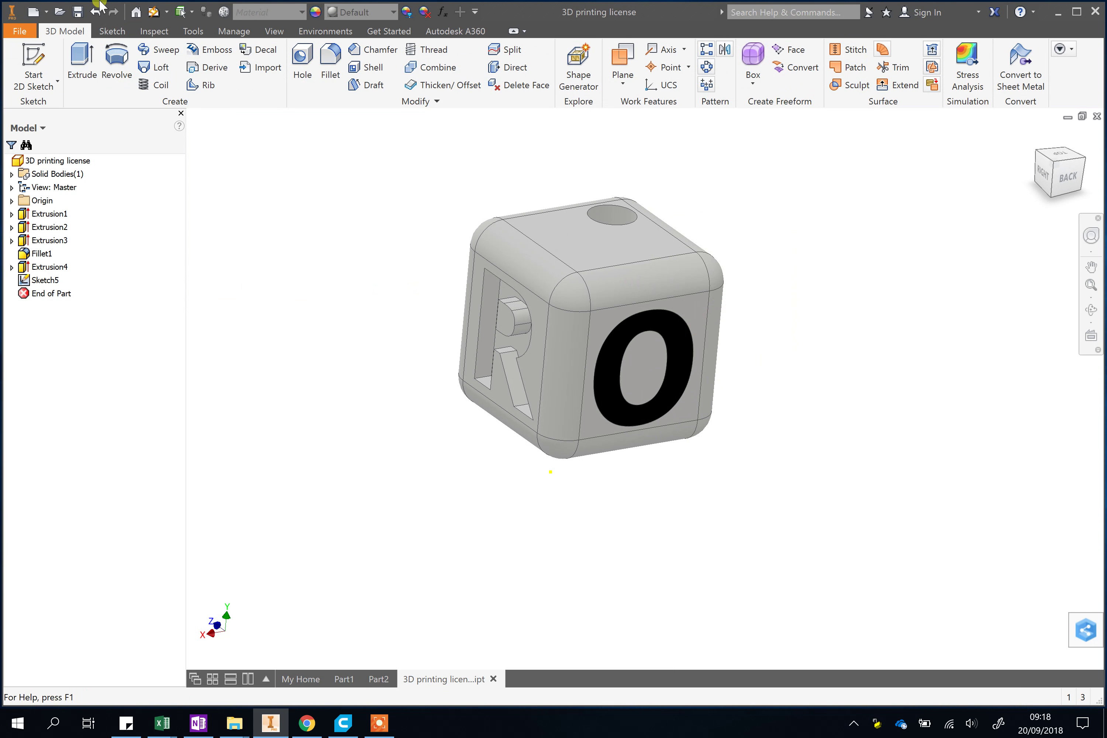
{"action": "key", "text": "e"}
{"action": "left_click", "coordinate": [677, 333]}
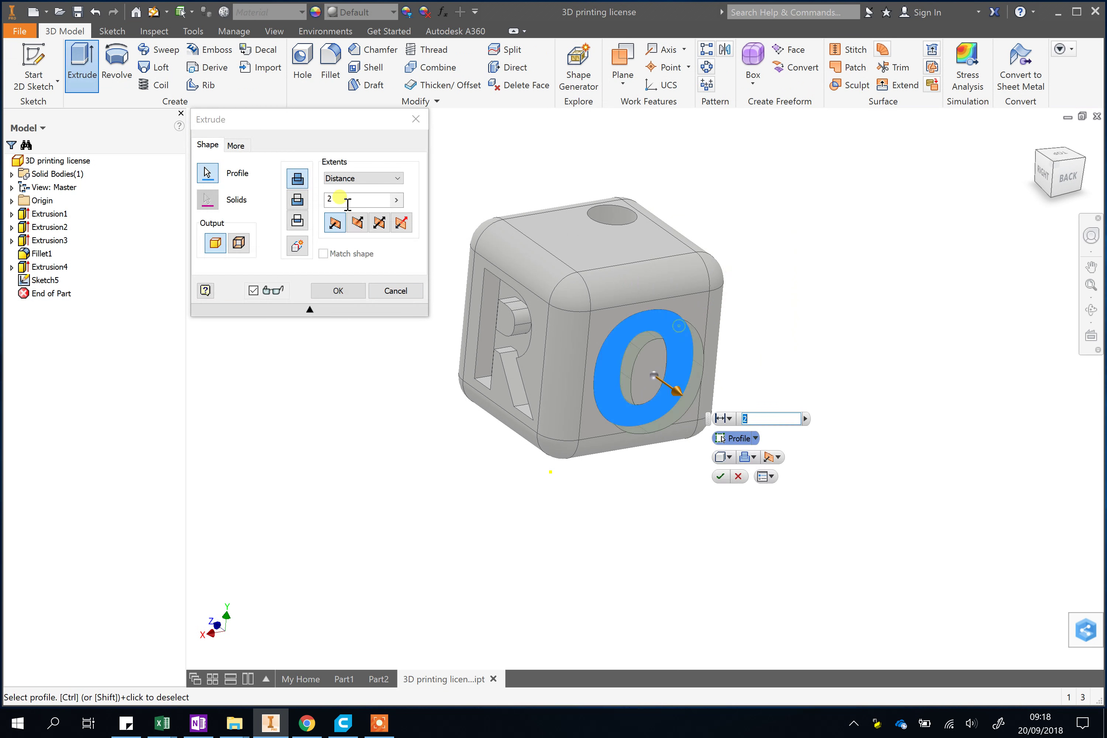
{"action": "left_click", "coordinate": [336, 289]}
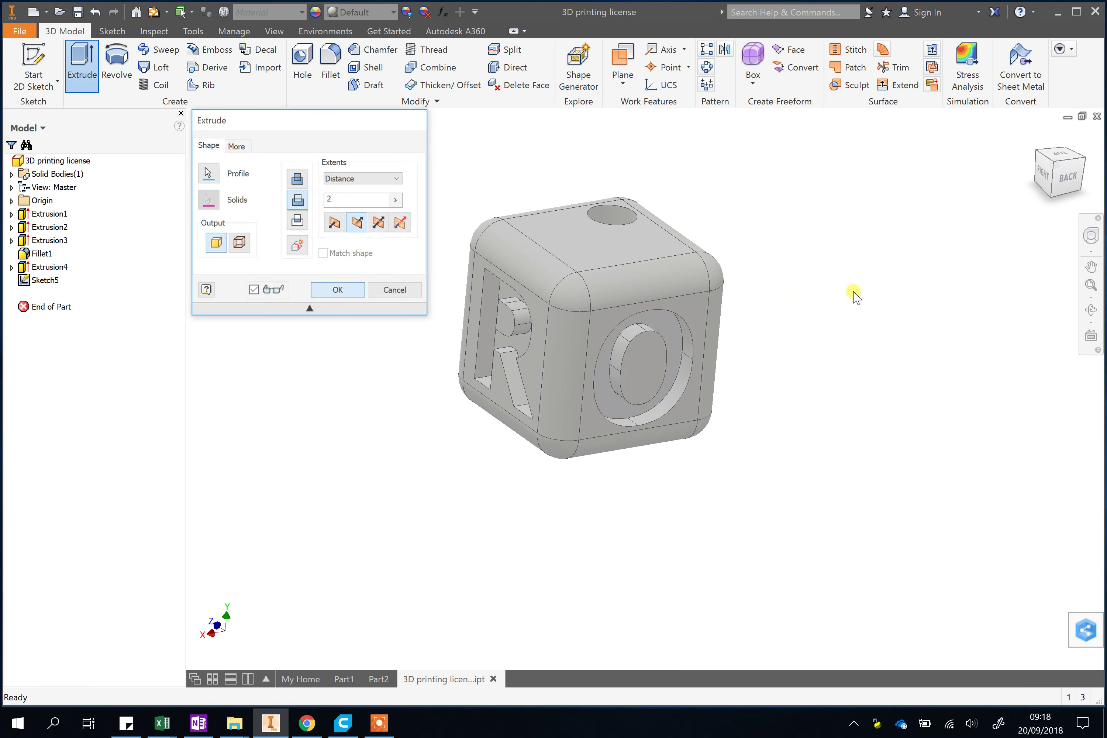
Start a sketch on the cube's left face and add the letter B as bold Tahoma text, 12 mm high.
{"action": "middle_click_drag", "start_coordinate": [893, 371], "coordinate": [689, 320], "text": "shift"}
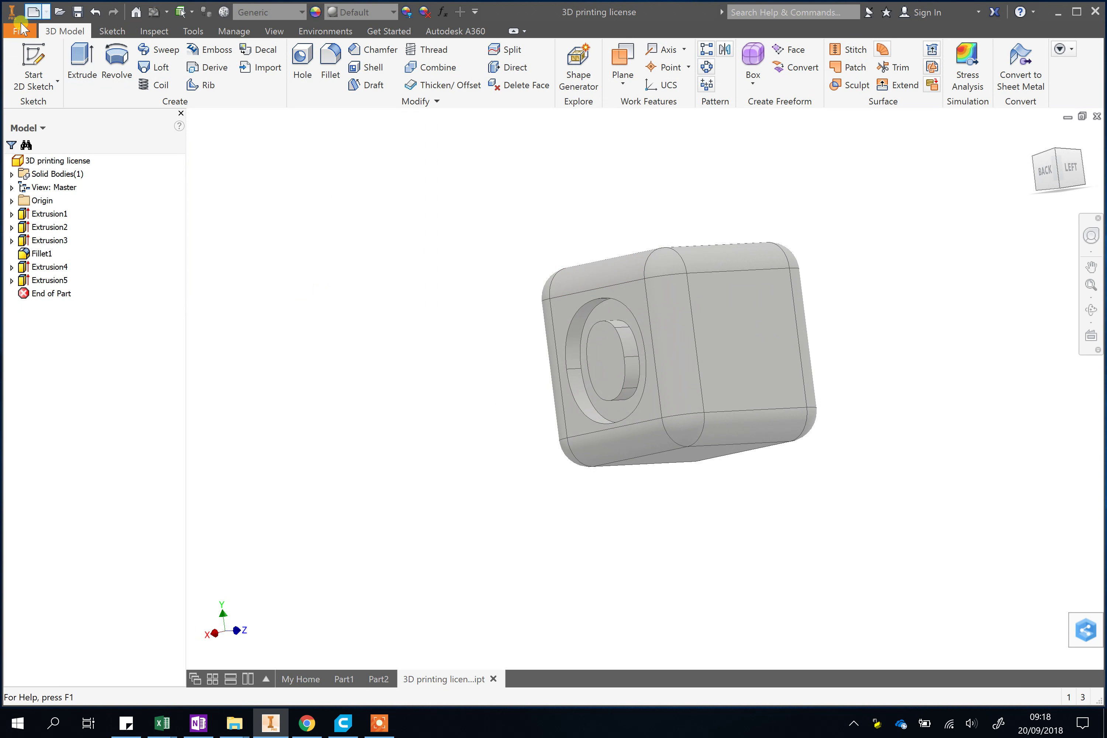
{"action": "left_click", "coordinate": [33, 56]}
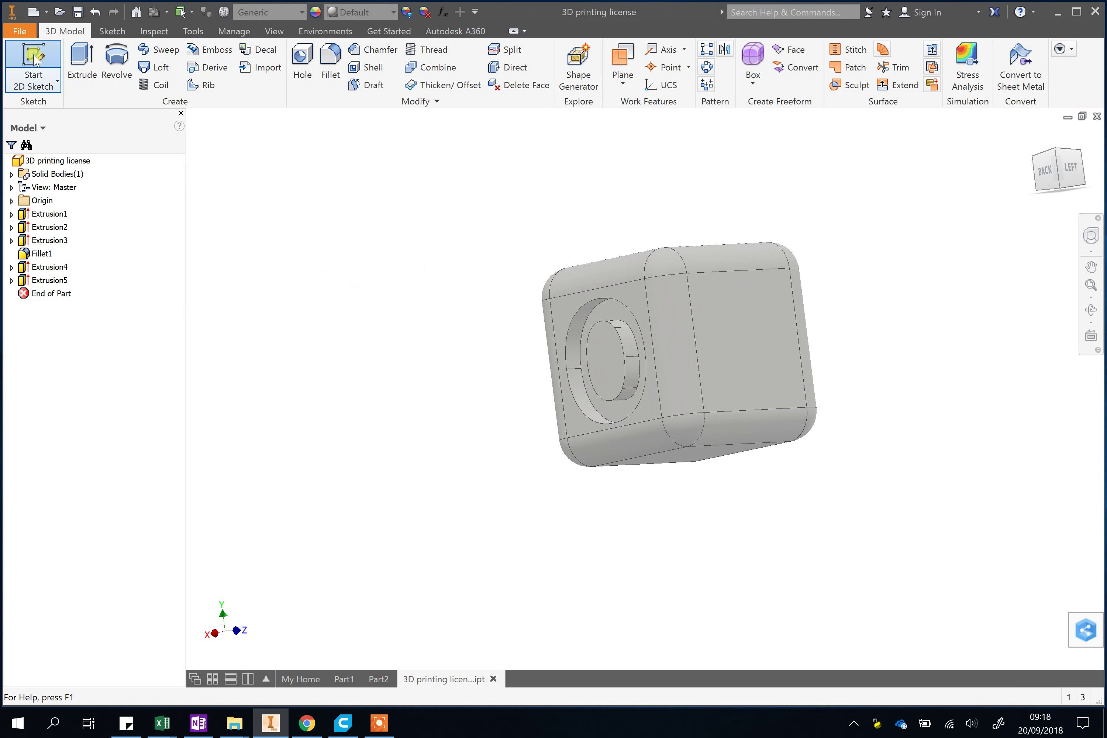
{"action": "left_click", "coordinate": [737, 318]}
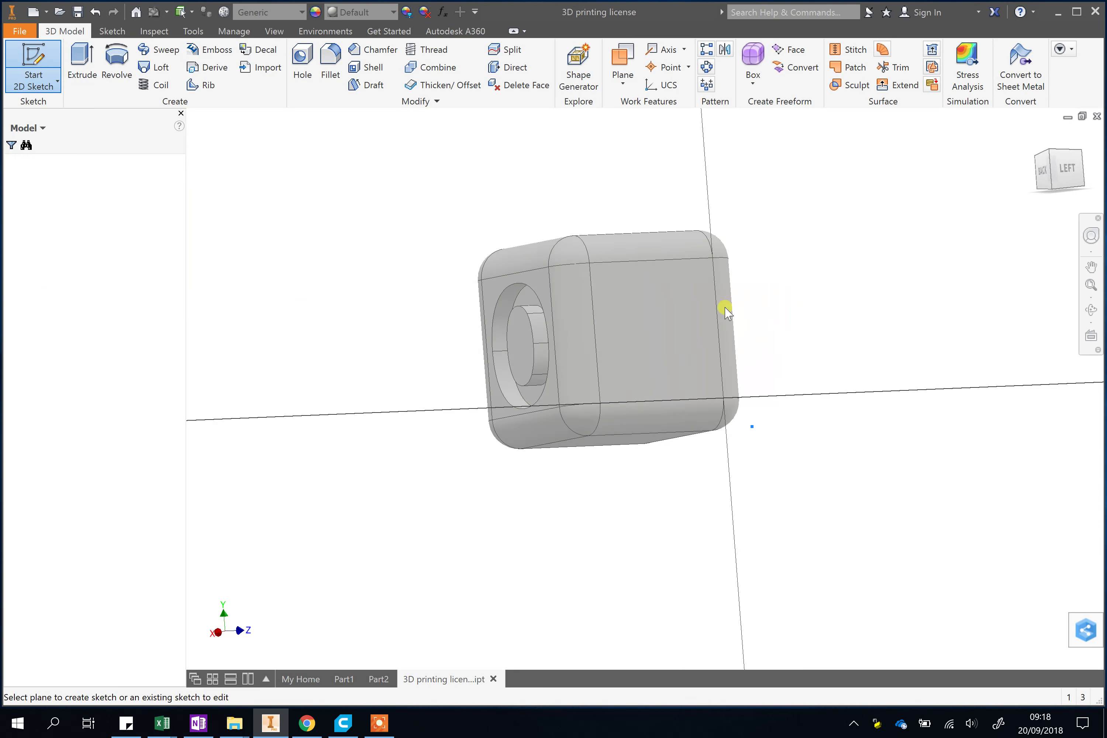
{"action": "left_click", "coordinate": [191, 59]}
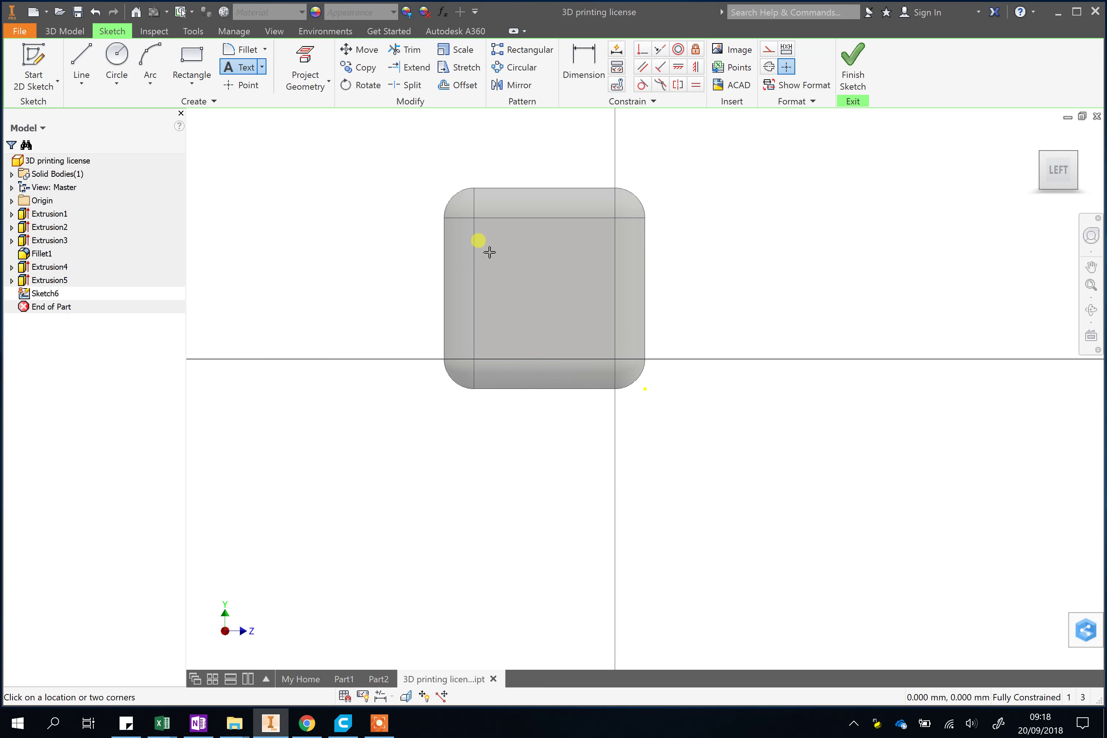
{"action": "left_click", "coordinate": [737, 348]}
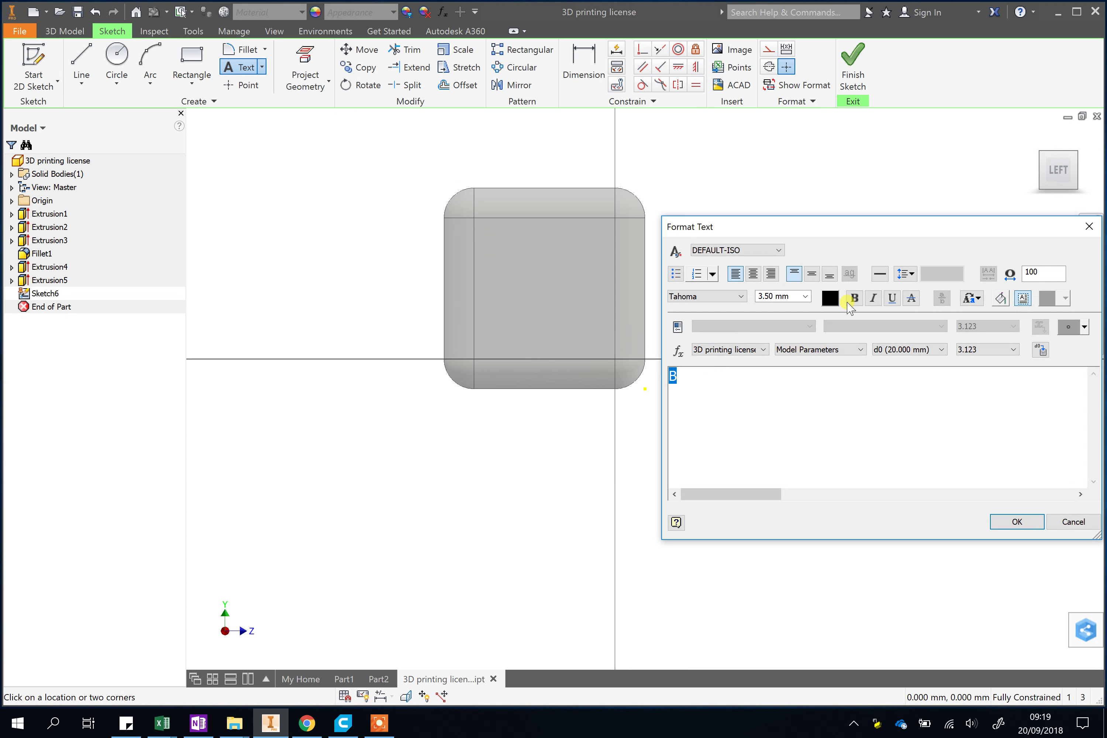
{"action": "type", "text": "12"}
{"action": "left_click", "coordinate": [1017, 522]}
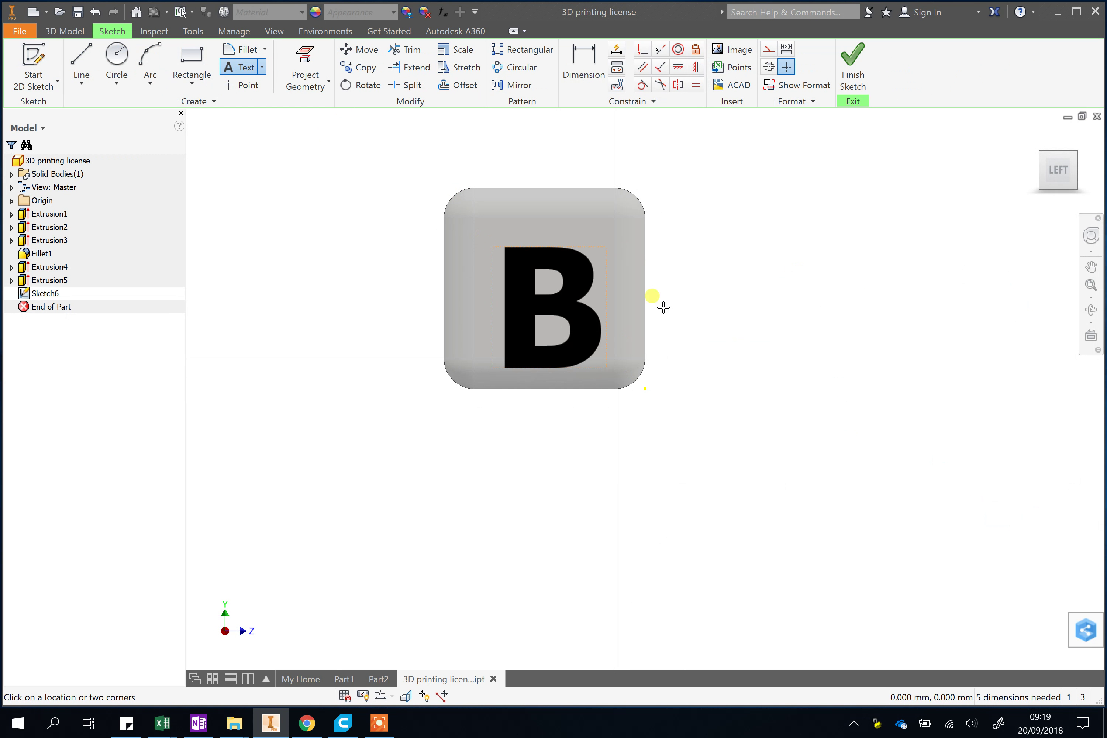
Leave the Text command and move the letter B to roughly the centre of the left face.
{"action": "right_click", "coordinate": [699, 261]}
{"action": "left_click", "coordinate": [751, 262]}
{"action": "left_click", "coordinate": [552, 269]}
{"action": "left_click_drag", "start_coordinate": [552, 269], "coordinate": [547, 284]}
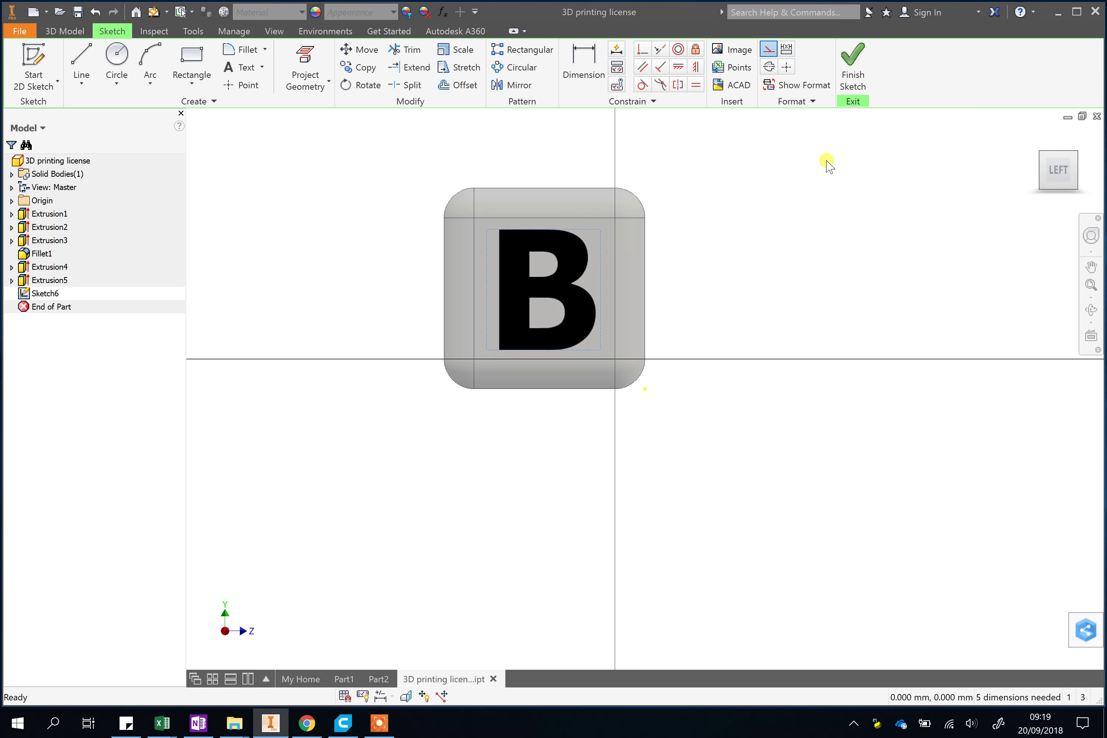
Finish the sketch and cut the letter B 2 mm deep into the left face with Extrude.
{"action": "left_click", "coordinate": [853, 67]}
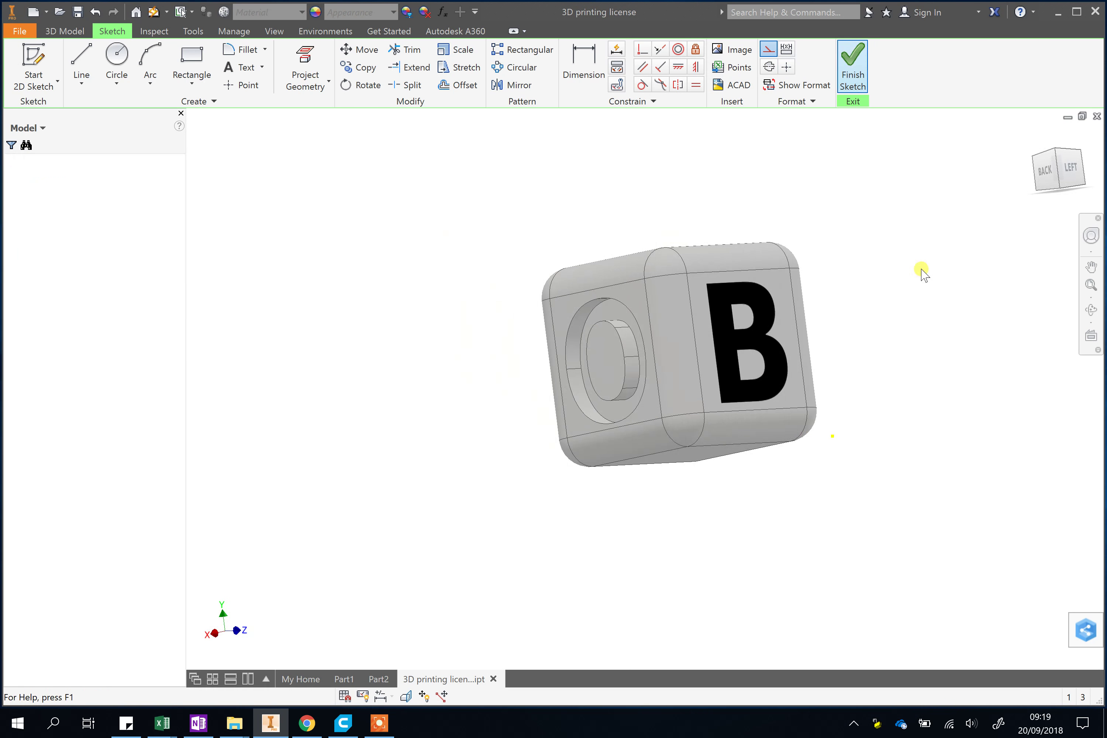
{"action": "key", "text": "e"}
{"action": "left_click", "coordinate": [747, 340]}
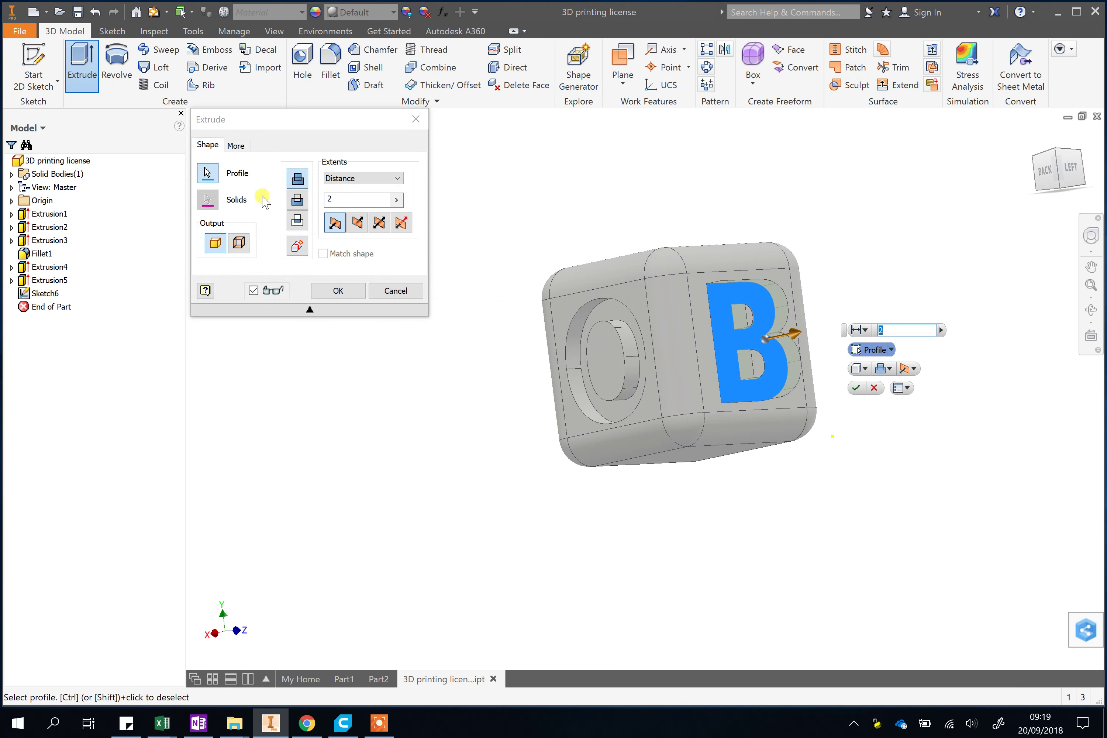
{"action": "left_click", "coordinate": [298, 200]}
{"action": "left_click", "coordinate": [337, 291]}
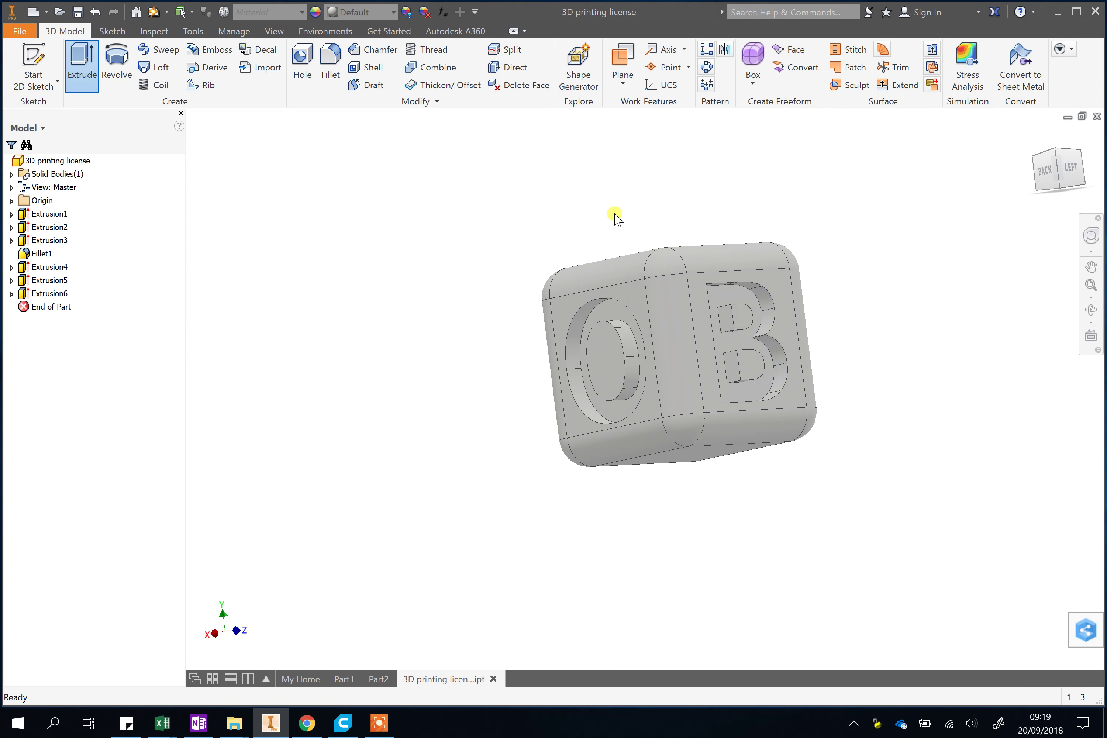
{"action": "middle_click_drag", "start_coordinate": [817, 299], "coordinate": [346, 374], "text": "shift"}
{"action": "scroll", "coordinate": [946, 341], "scroll_direction": "down", "scroll_amount": 5}
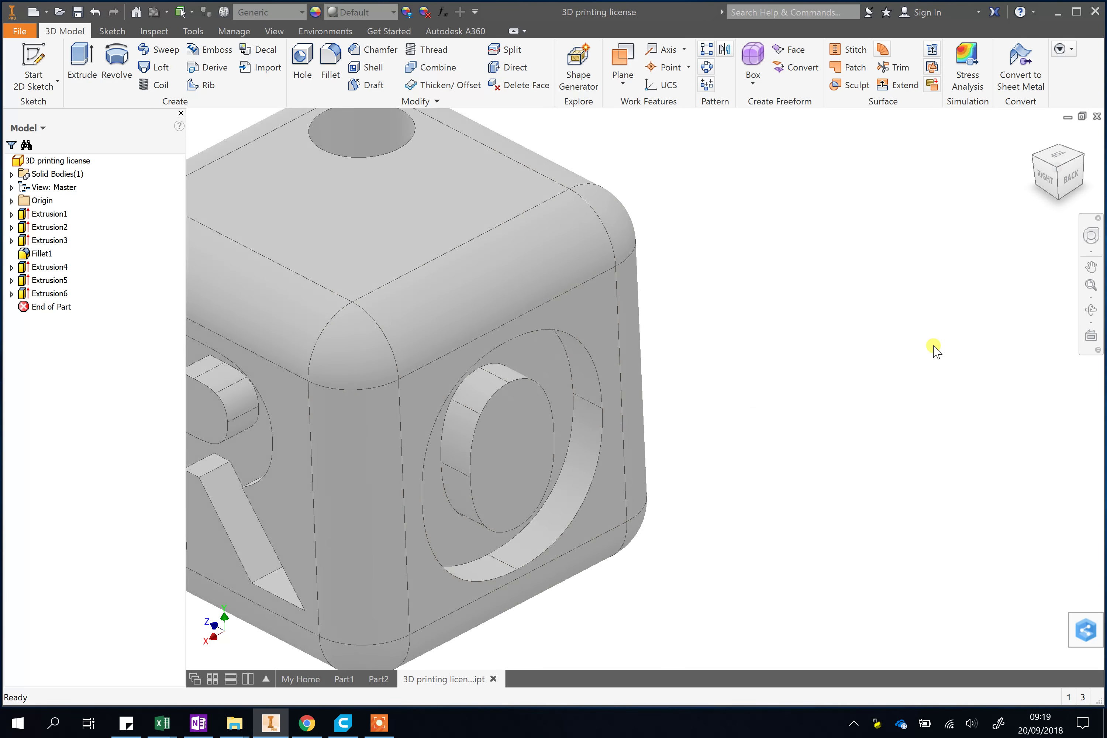
{"action": "scroll", "coordinate": [824, 371], "scroll_direction": "up", "scroll_amount": 2}
{"action": "middle_click_drag", "start_coordinate": [828, 378], "coordinate": [713, 380], "text": "shift"}
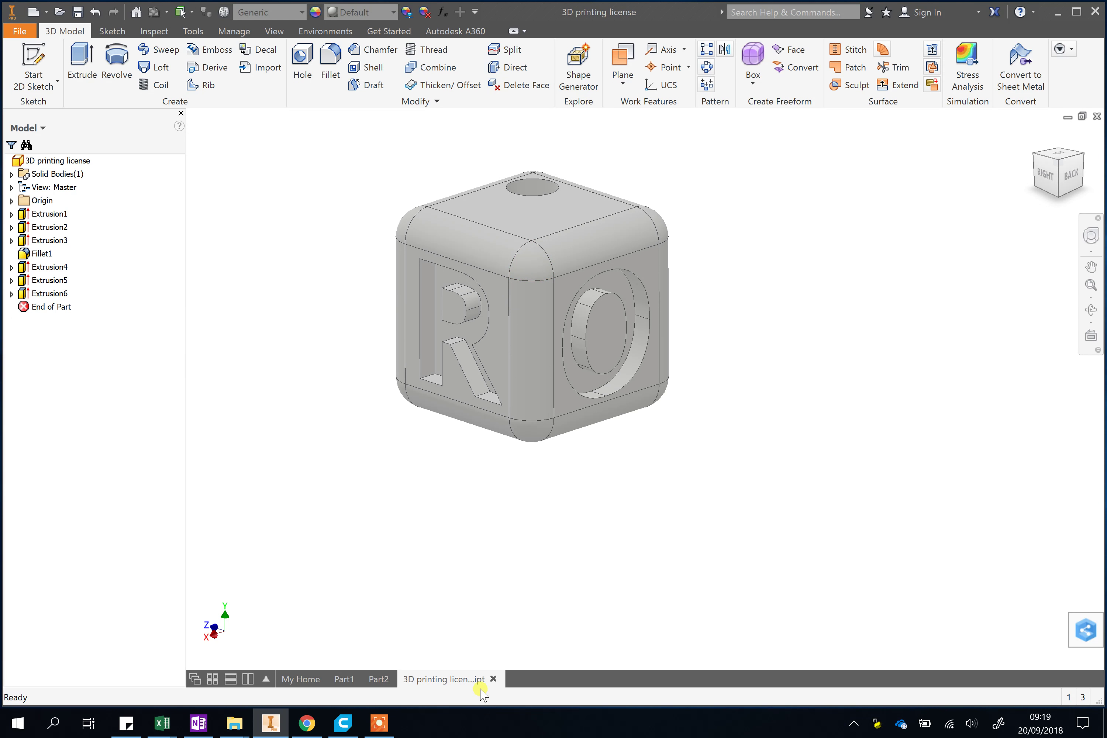
{"action": "left_click", "coordinate": [384, 726]}
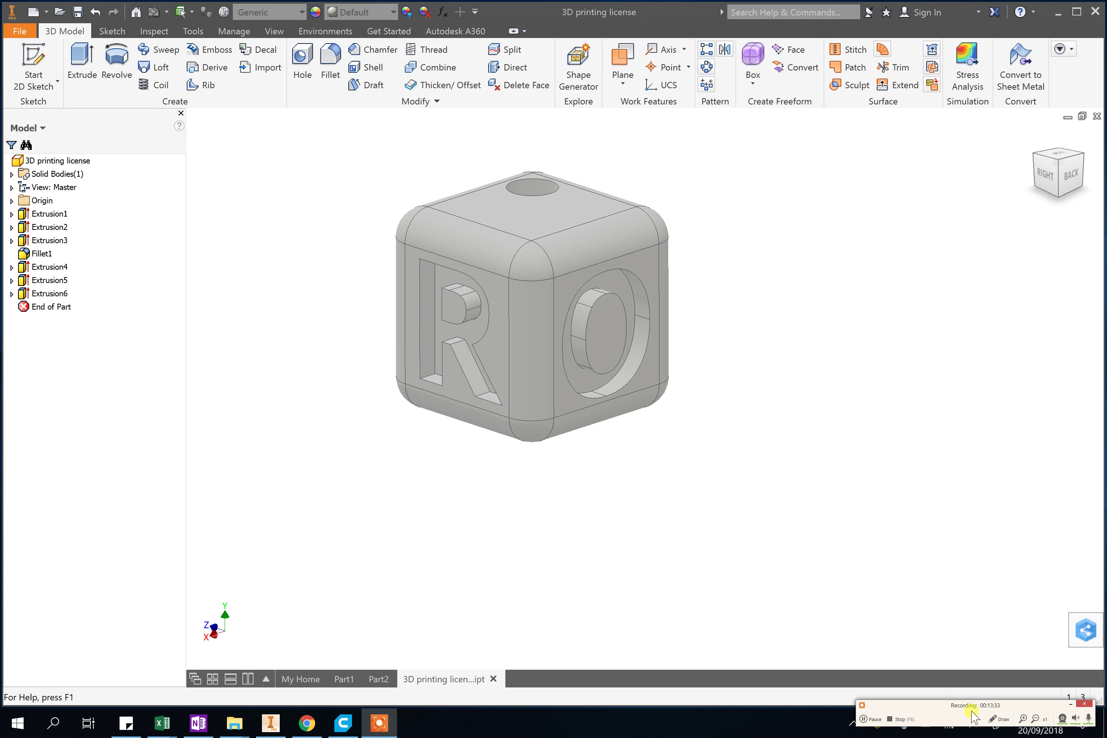